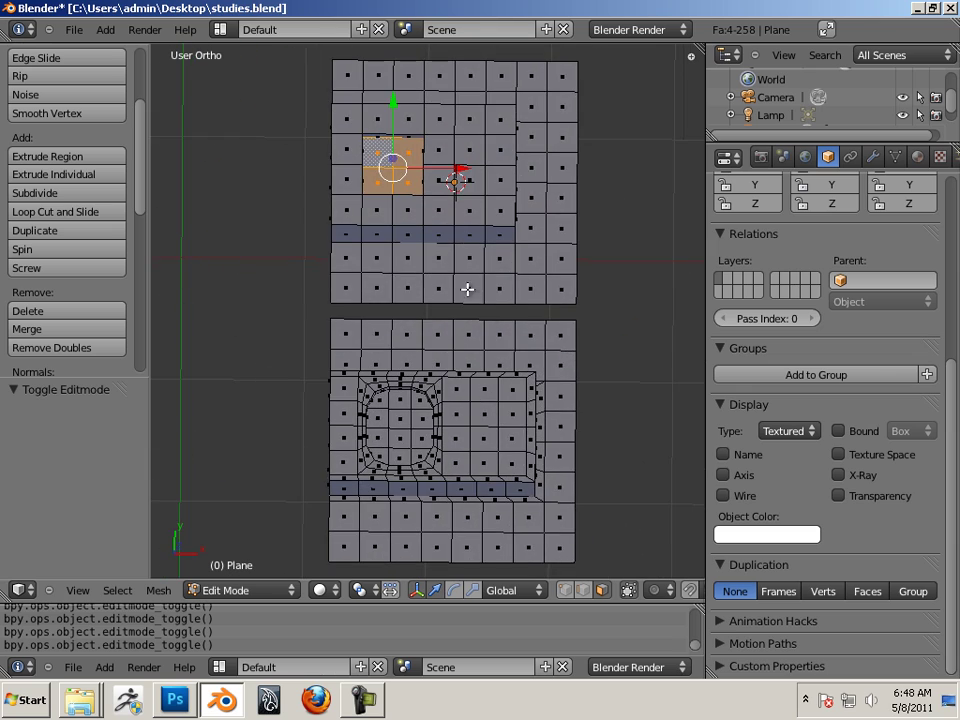
Orbit around both block meshes and preview their smoothed shapes outside Edit Mode.
middle_click_drag(467, 289, 349, 316)
scroll(277, 283, "up", 3)
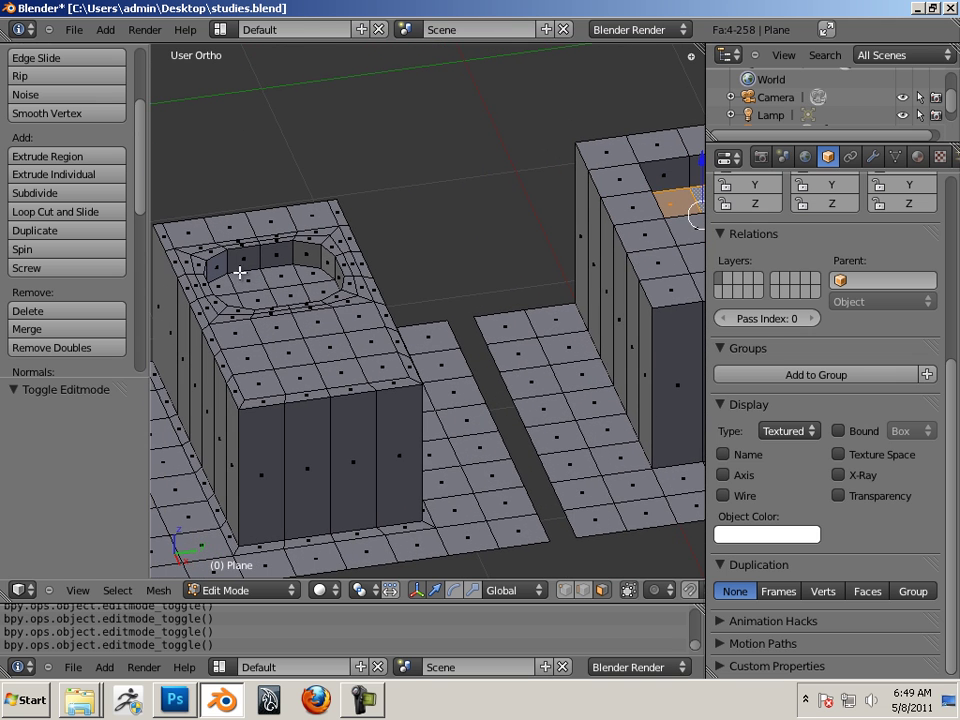
key("KP_Decimal")
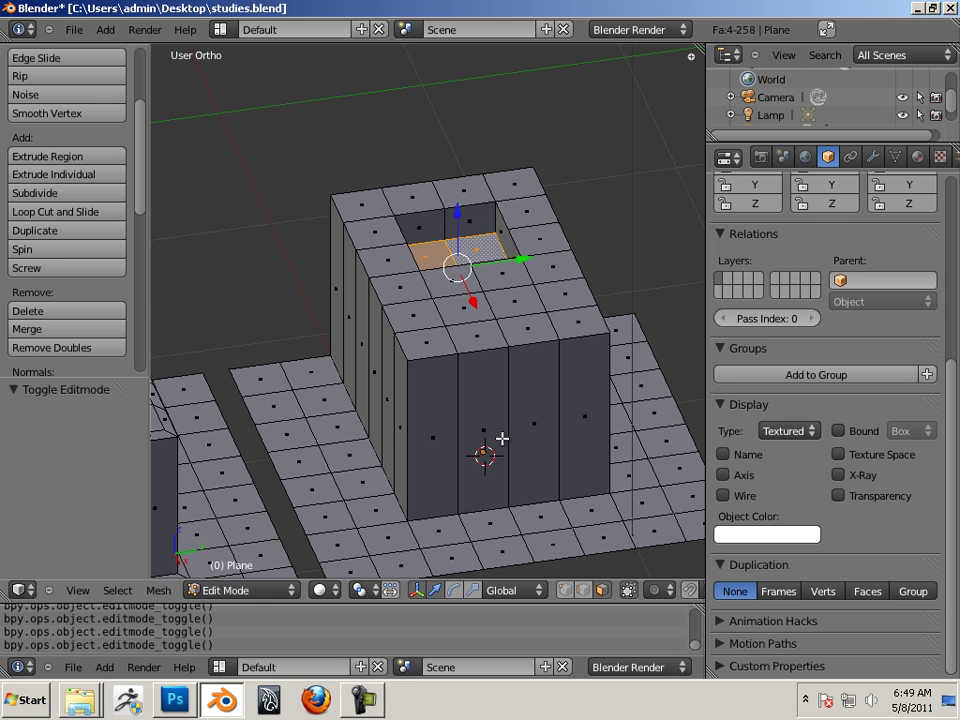
scroll(413, 412, "down", 3)
key("Tab")
middle_click_drag(439, 414, 418, 318)
key("Tab")
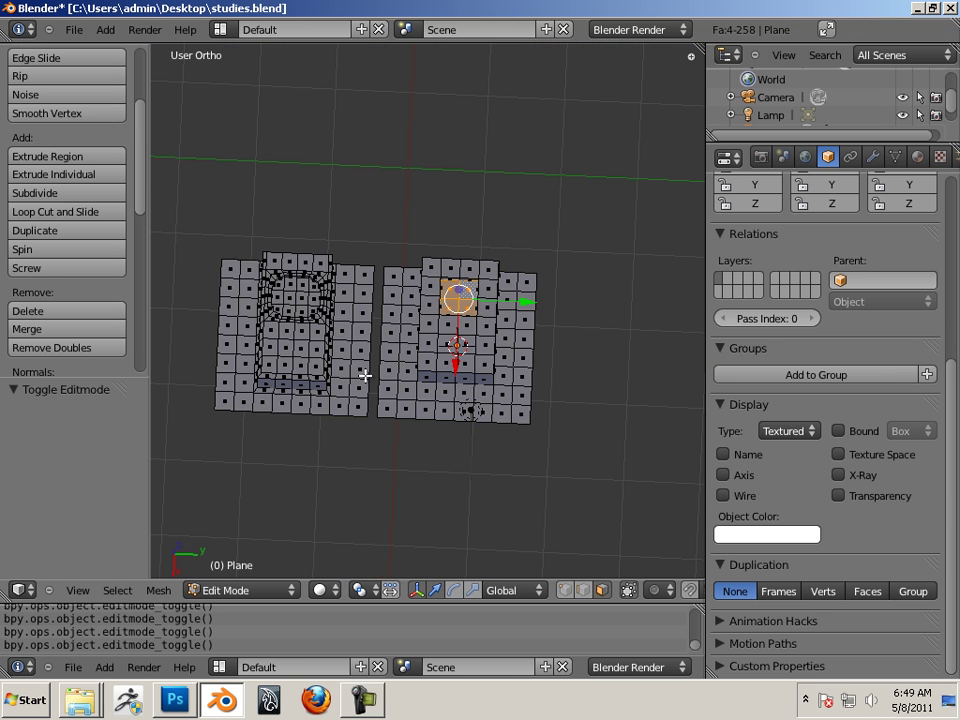
middle_click_drag(364, 375, 497, 331)
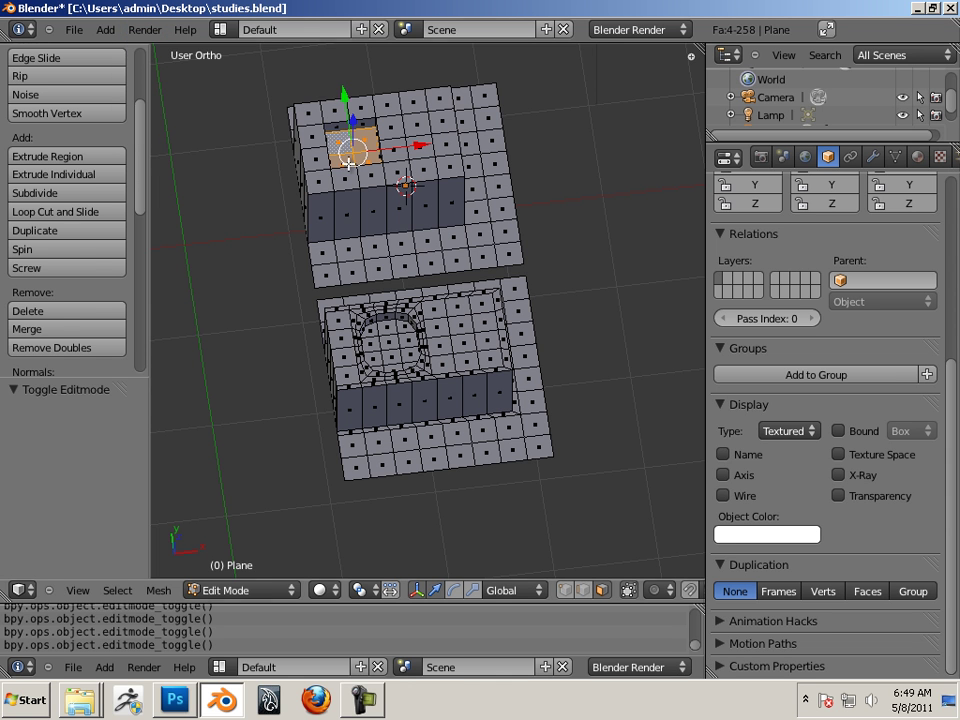
Delete both block meshes in Object Mode and add a new plane.
key("Tab")
key("x")
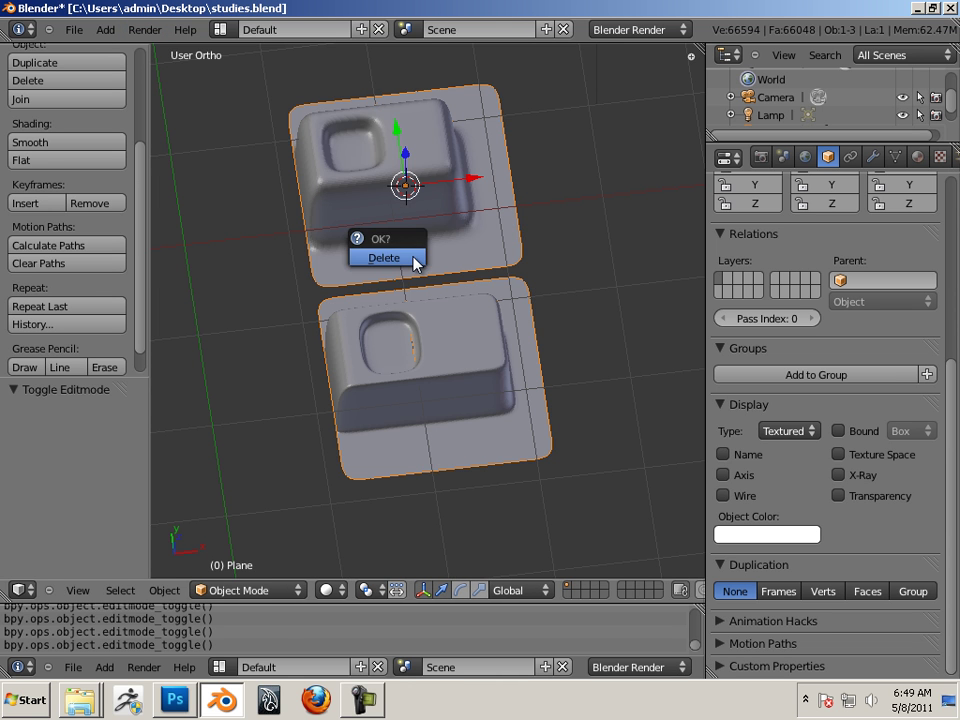
left_click(417, 261)
left_click(105, 29)
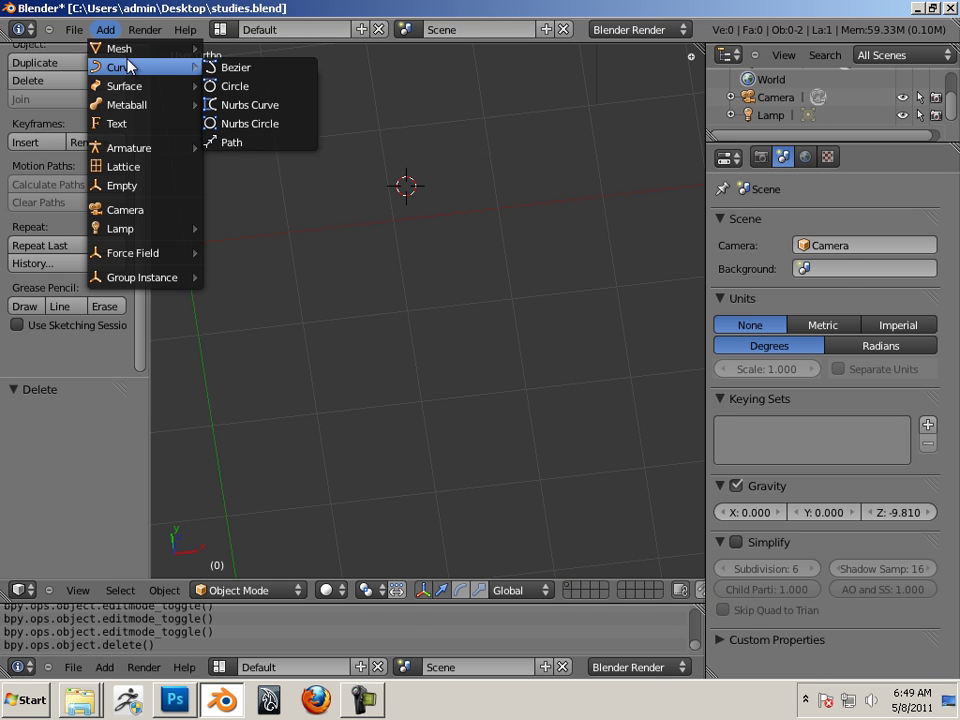
mouse_move(108, 47)
left_click(234, 48)
Subdivide the plane three times into an 8×8 grid of 64 faces.
middle_click_drag(395, 320, 419, 413)
key("Tab")
scroll(405, 385, "up", 4)
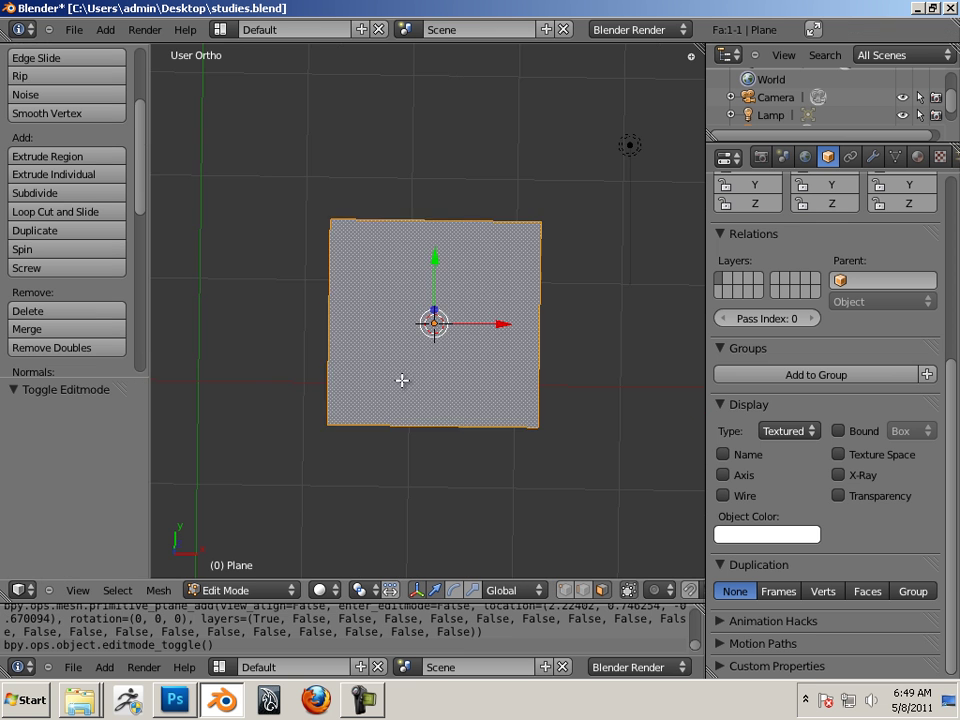
scroll(416, 381, "down", 1)
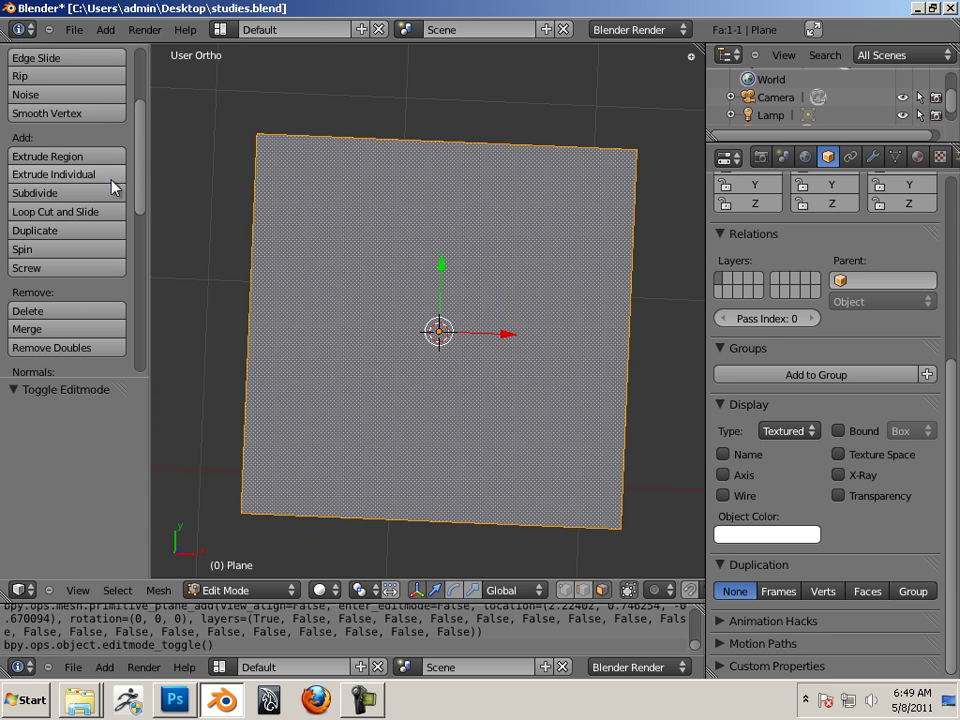
left_click(96, 192)
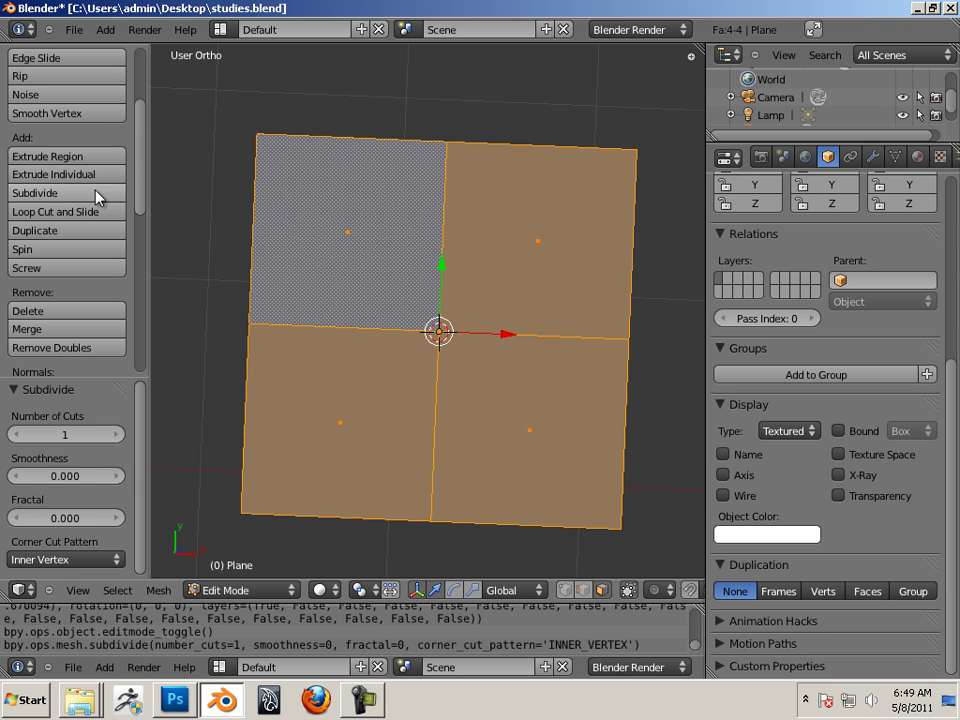
left_click(96, 192)
left_click(96, 192)
Switch to top view with Numpad 7 and frame the grid.
middle_click_drag(293, 268, 302, 289)
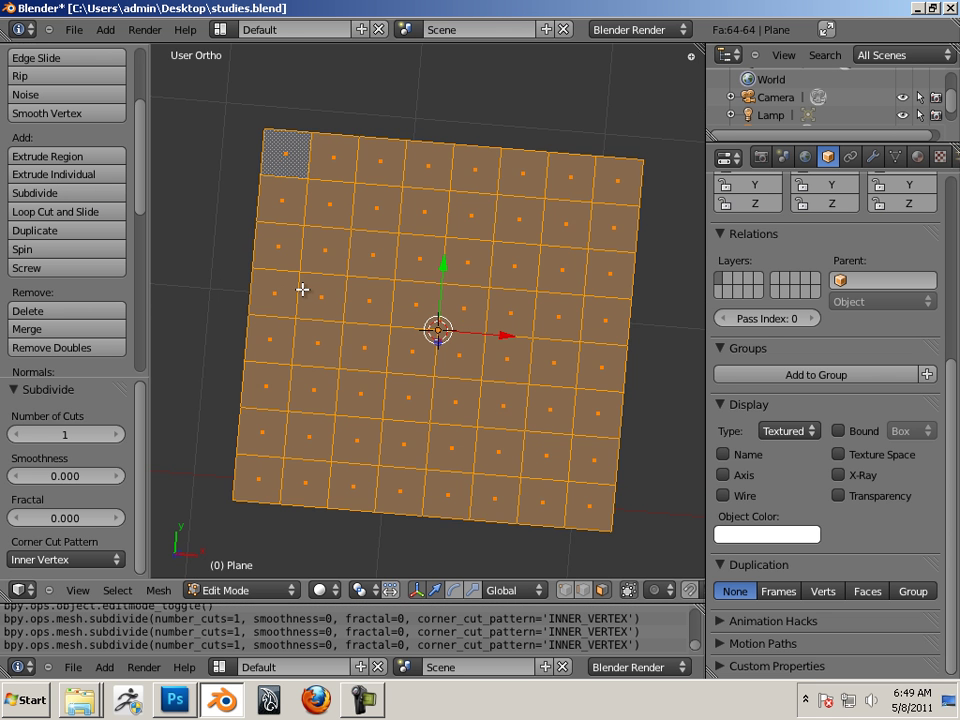
key("KP_7")
middle_click_drag(420, 274, 377, 238, "shift")
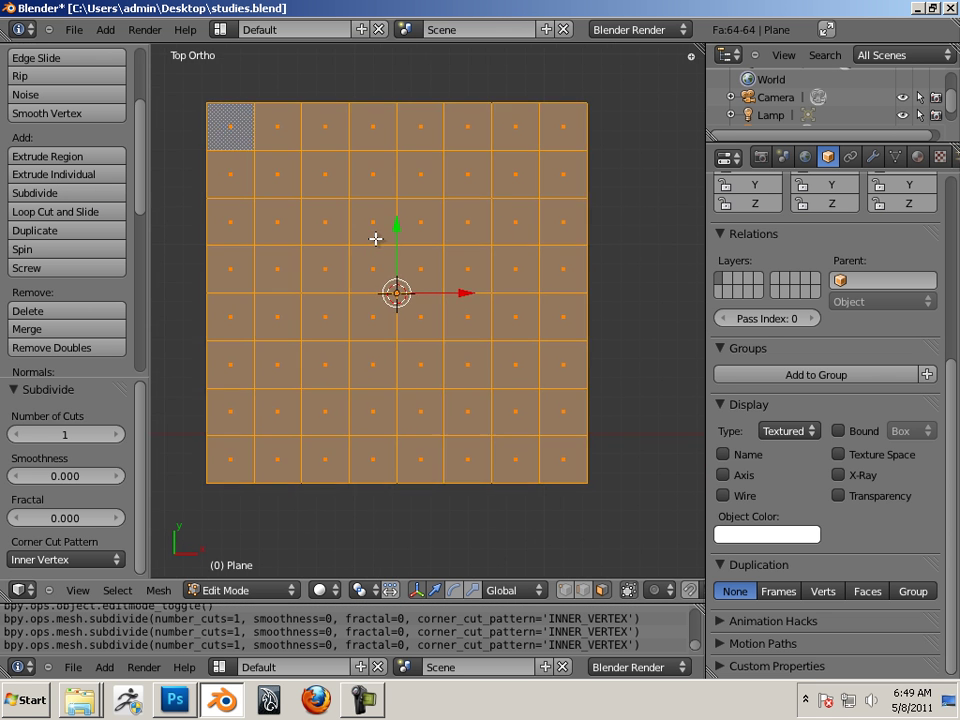
scroll(390, 245, "up", 1)
scroll(420, 256, "up", 1)
middle_click_drag(433, 261, 424, 272, "shift")
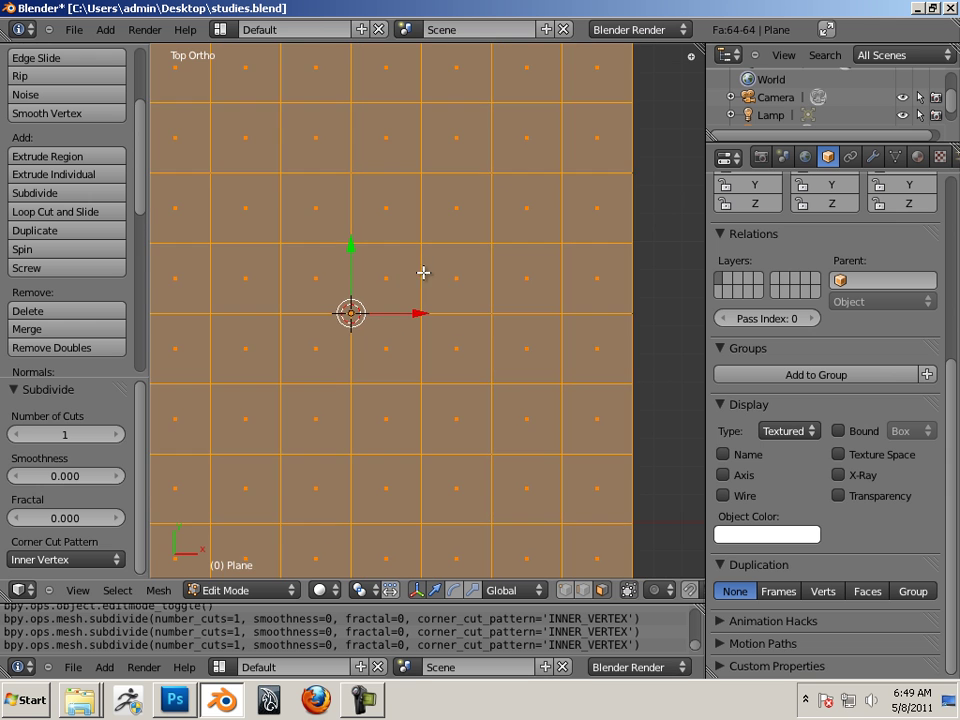
Switch to vertex selection, pick the bottom vertex of a grid column, and hide the manipulator.
right_click(494, 194)
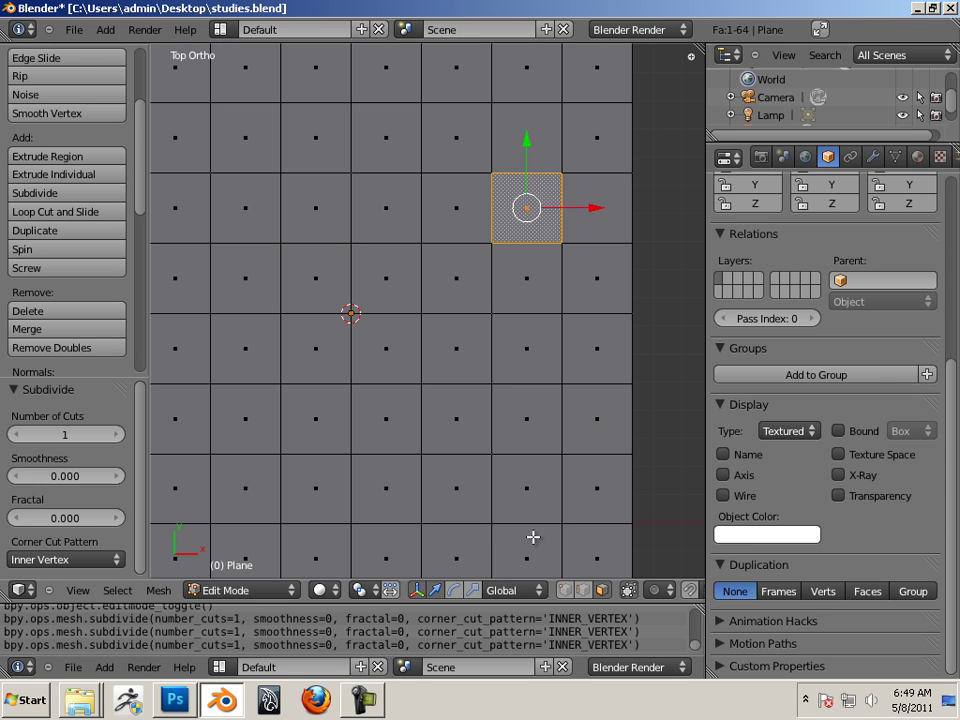
left_click(565, 589)
right_click(493, 523)
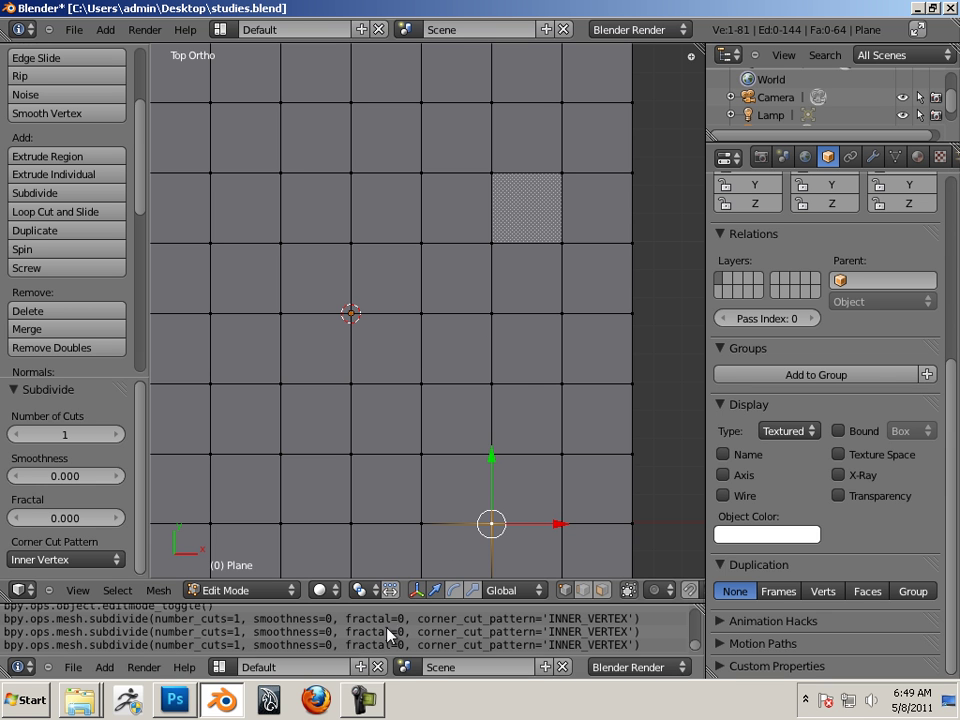
left_click(418, 598)
Extend the selection up the column to its top vertex, then drop the bottom vertex.
right_click(492, 454, "shift")
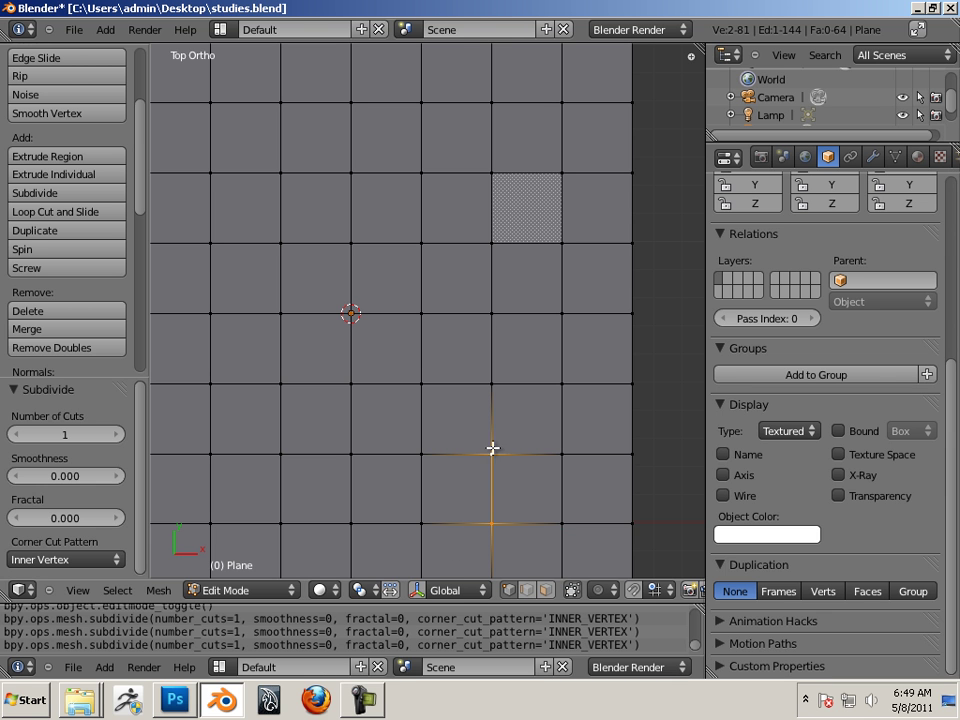
right_click(492, 384, "shift")
right_click(492, 313, "shift")
right_click(492, 243, "shift")
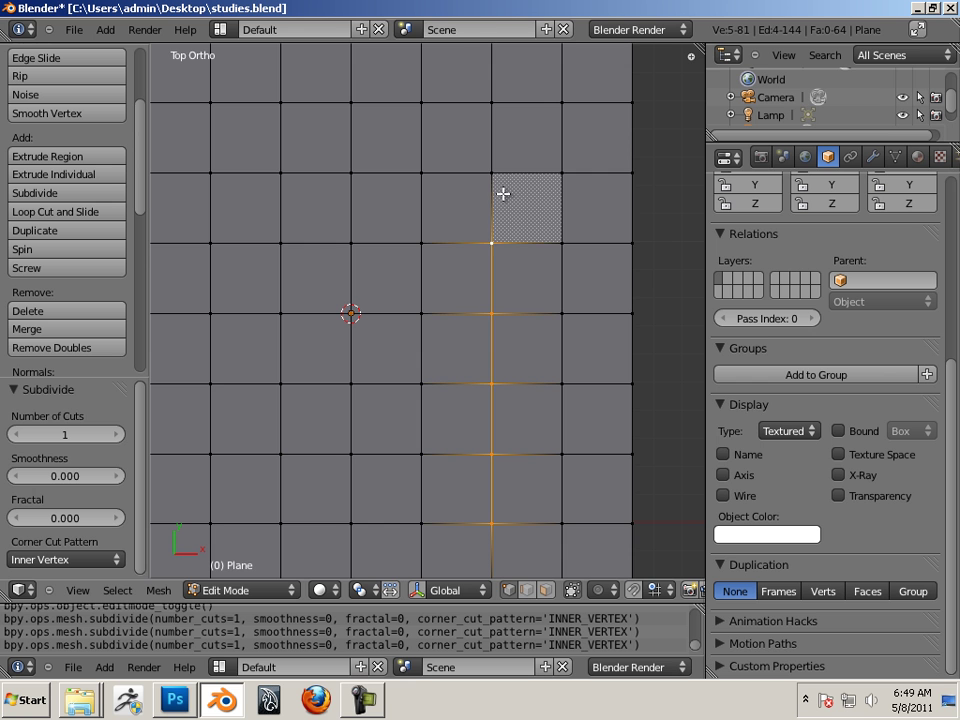
right_click(491, 172, "shift")
scroll(516, 332, "down", 1)
scroll(474, 324, "down", 1, "shift")
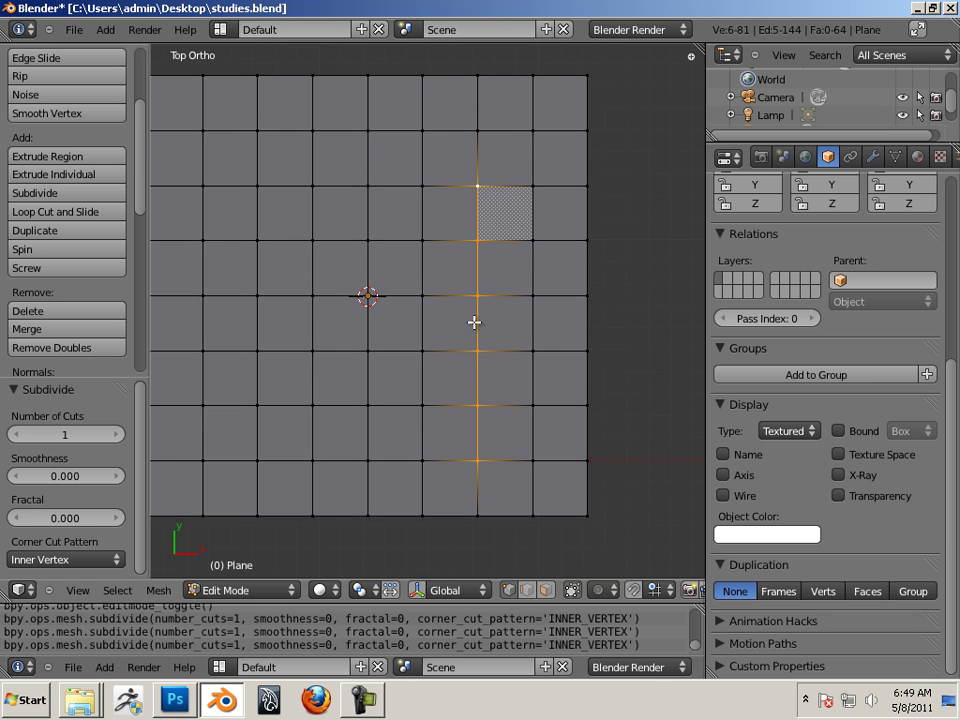
right_click(486, 476, "shift")
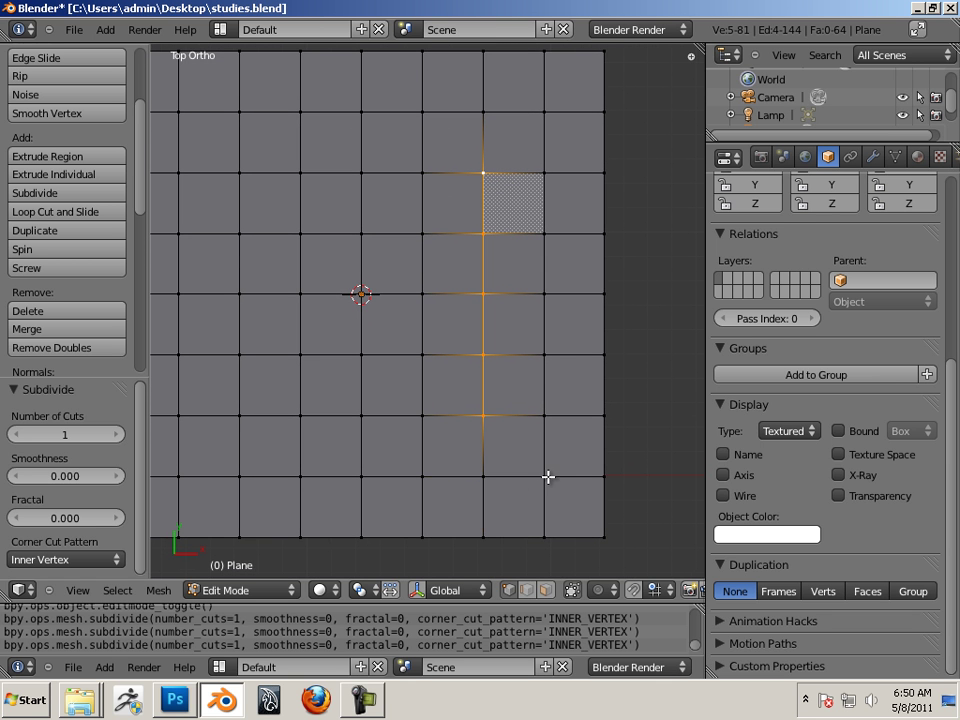
middle_click_drag(536, 428, 525, 445, "shift")
scroll(525, 445, "up", 2)
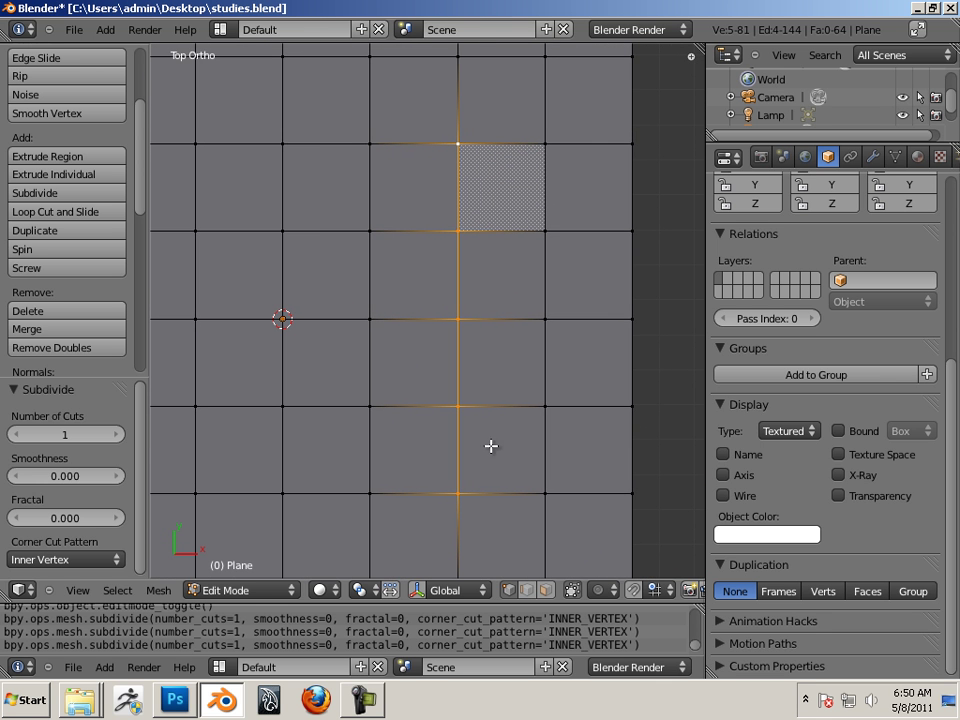
scroll(480, 408, "up", 1)
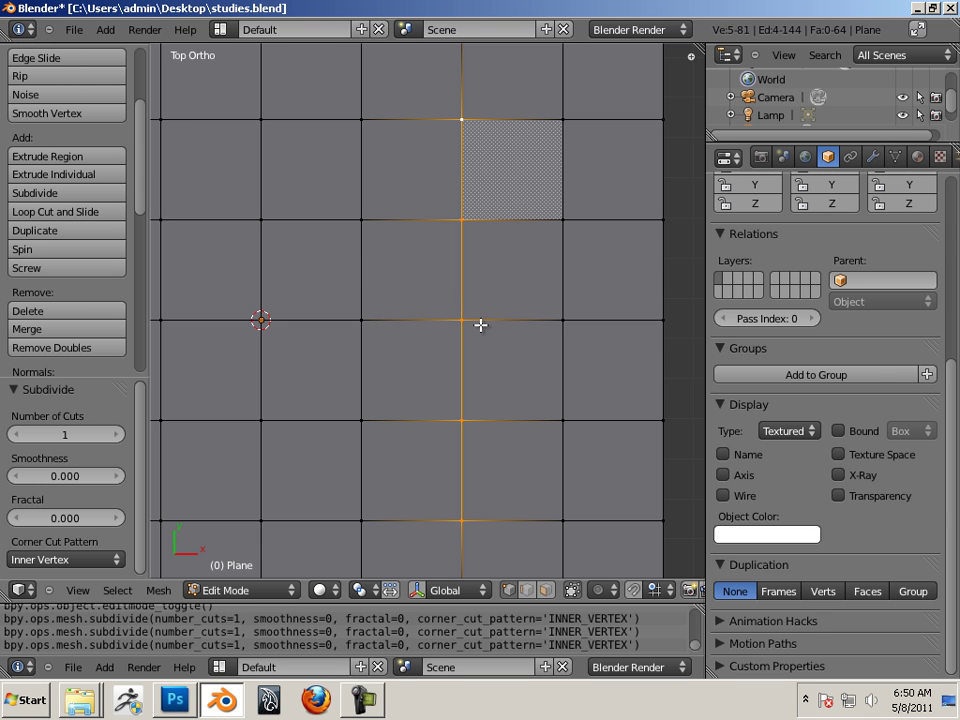
Rip the vertex column and pull it right, leaving a wedge-shaped slit.
key("e")
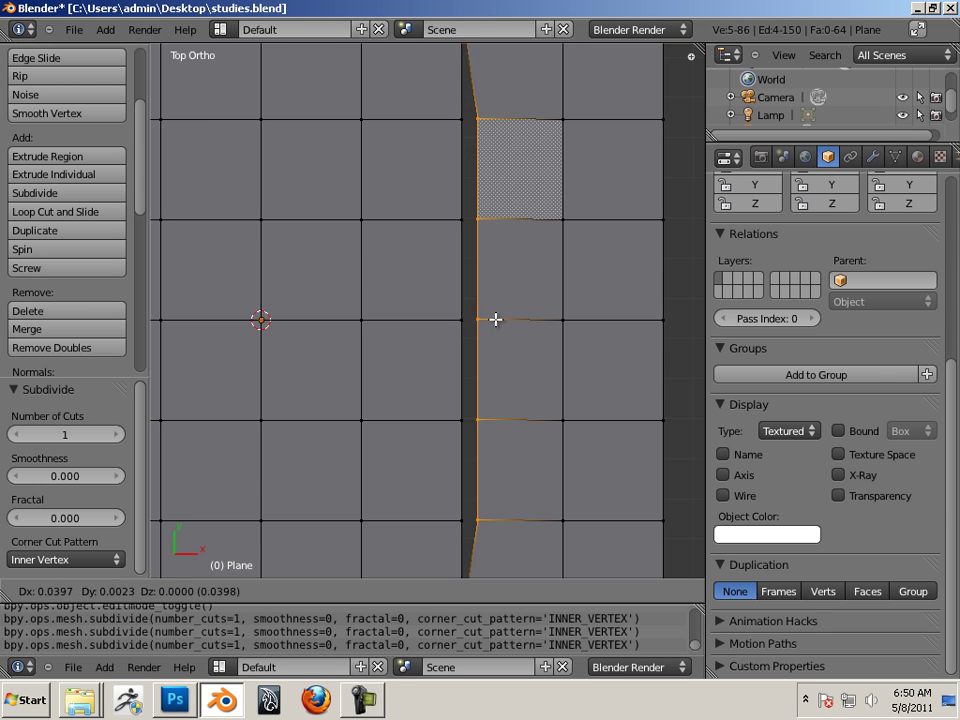
left_click(516, 321)
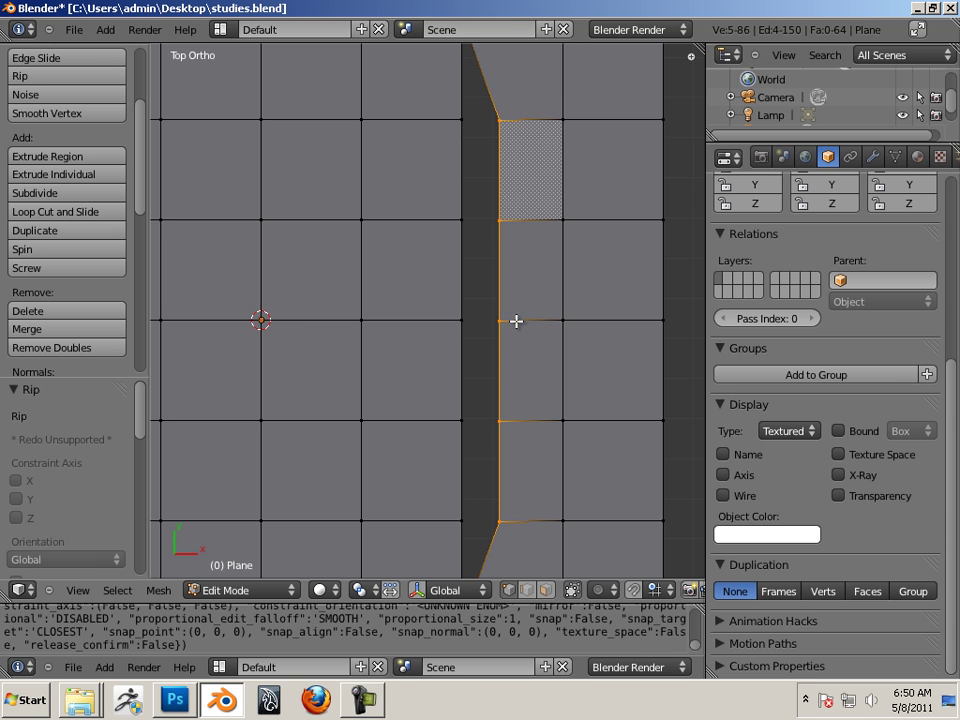
scroll(380, 380, "down", 2)
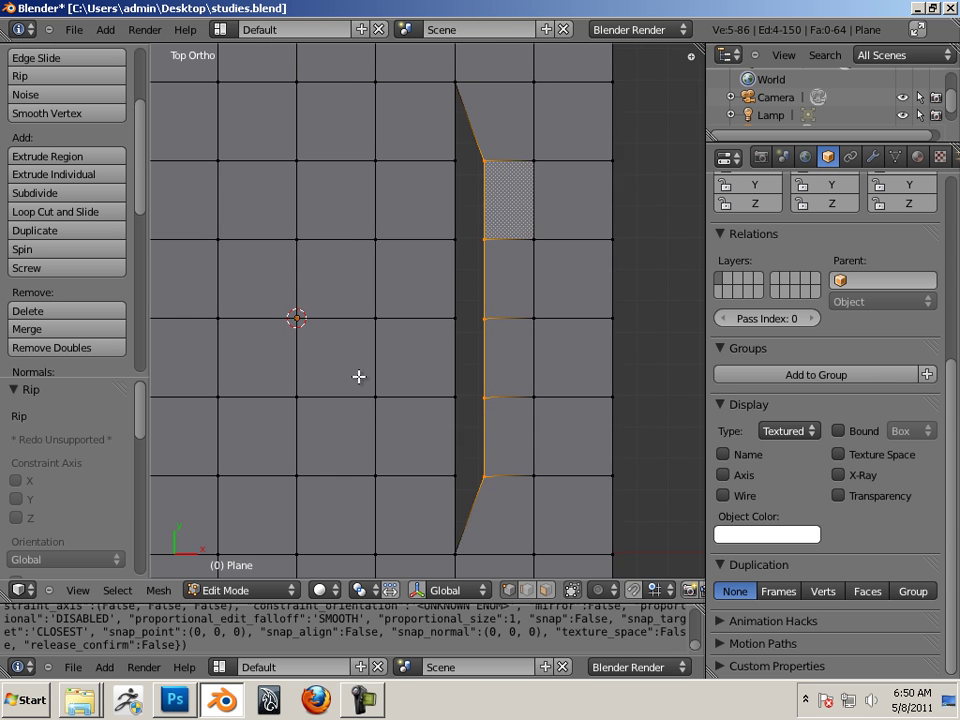
left_click(30, 80)
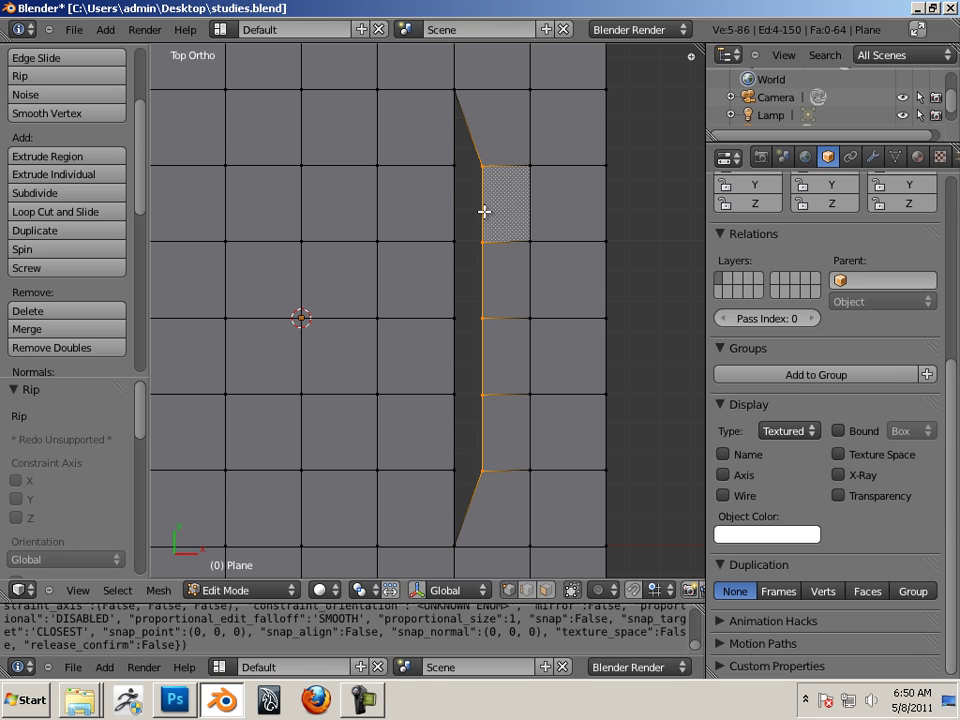
Select the vertices along the slit's left edge.
right_click(453, 241, "shift")
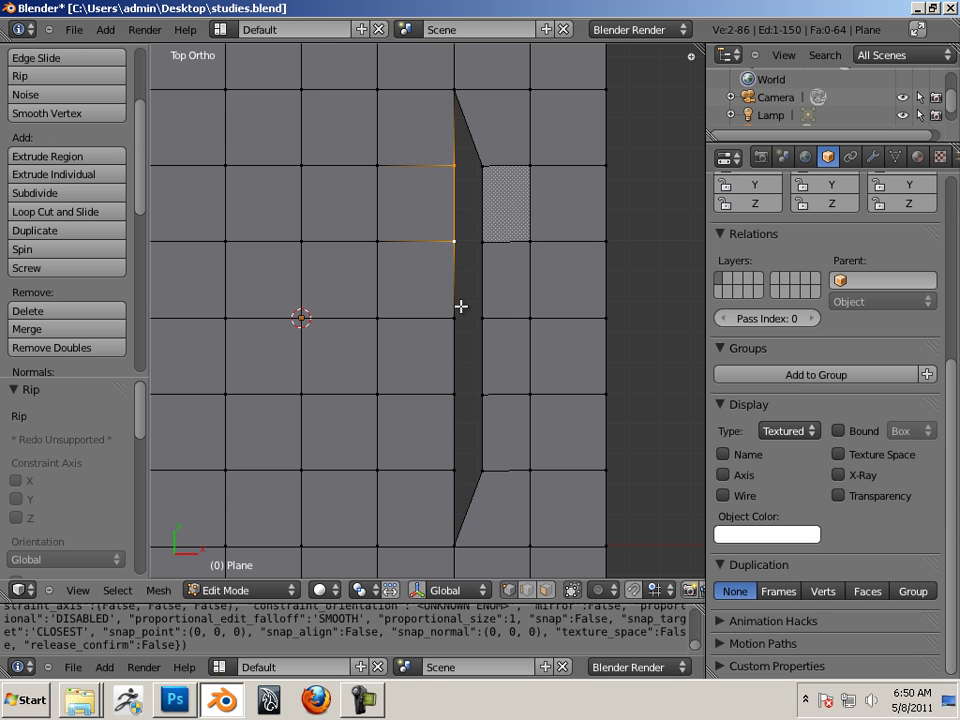
right_click(456, 317, "shift")
right_click(454, 394, "shift")
right_click(454, 470, "shift")
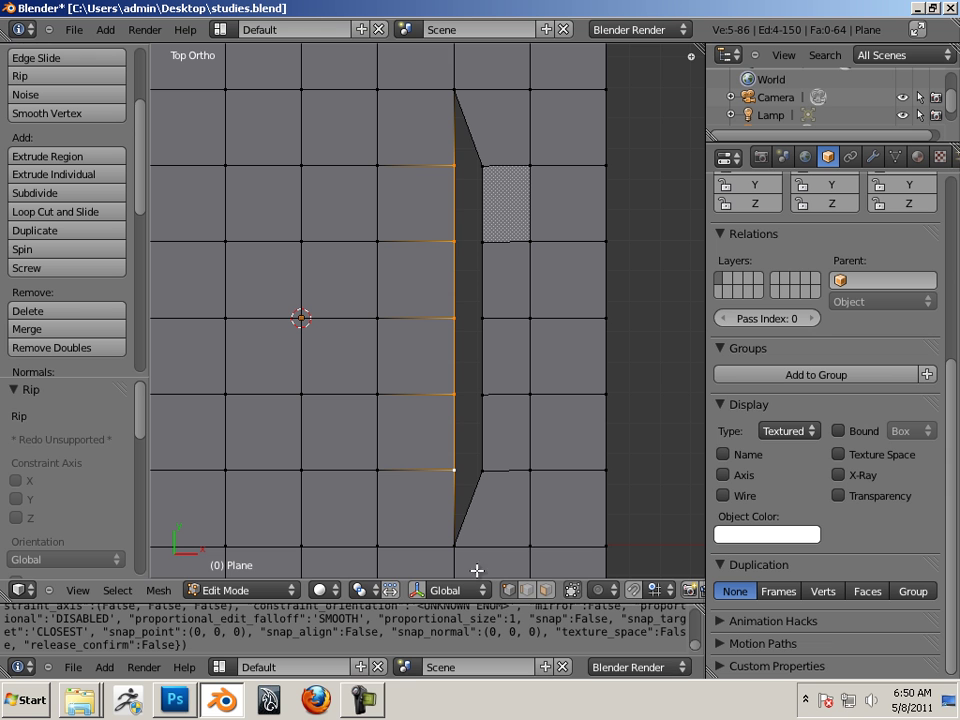
Shift the selected edge loop slightly left along X using the manipulator.
left_click(417, 590)
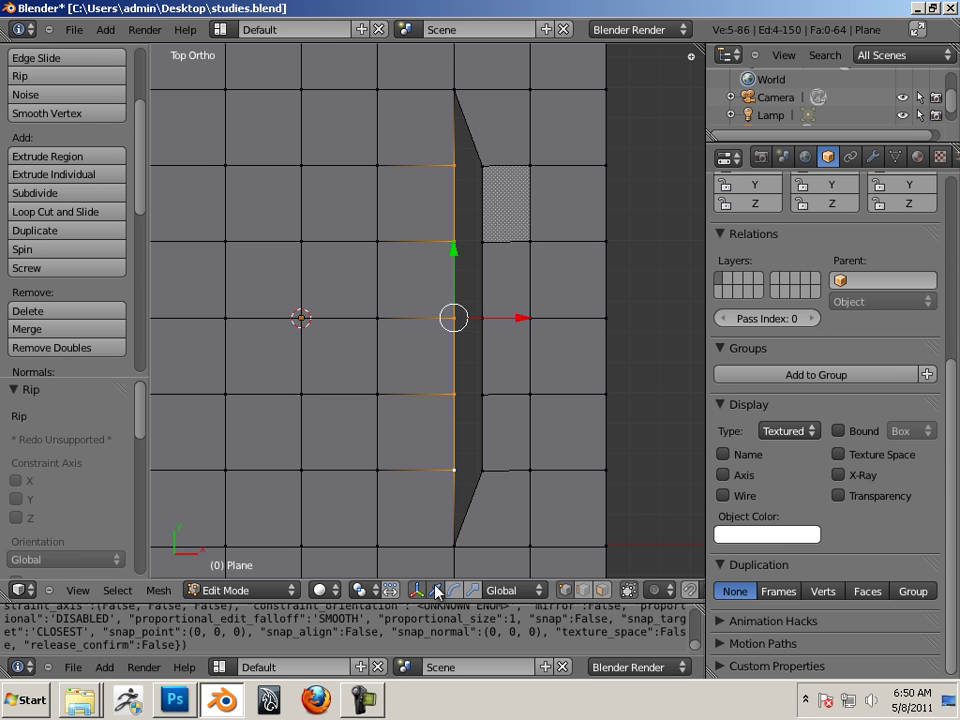
left_click_drag(520, 318, 491, 317)
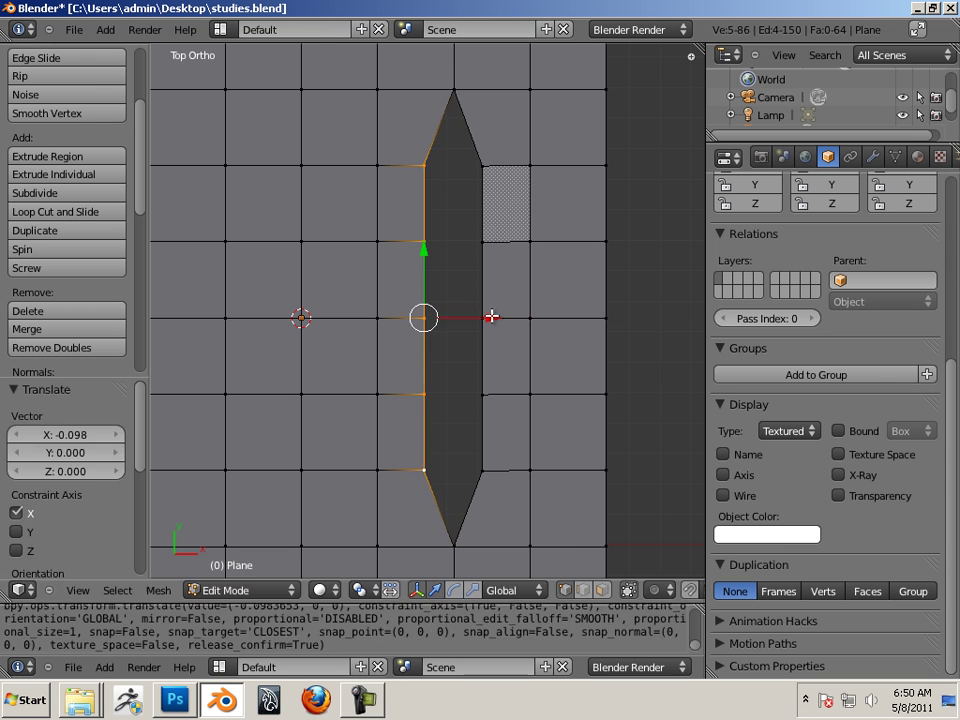
middle_click_drag(558, 349, 501, 381, "shift")
scroll(568, 302, "up", 2)
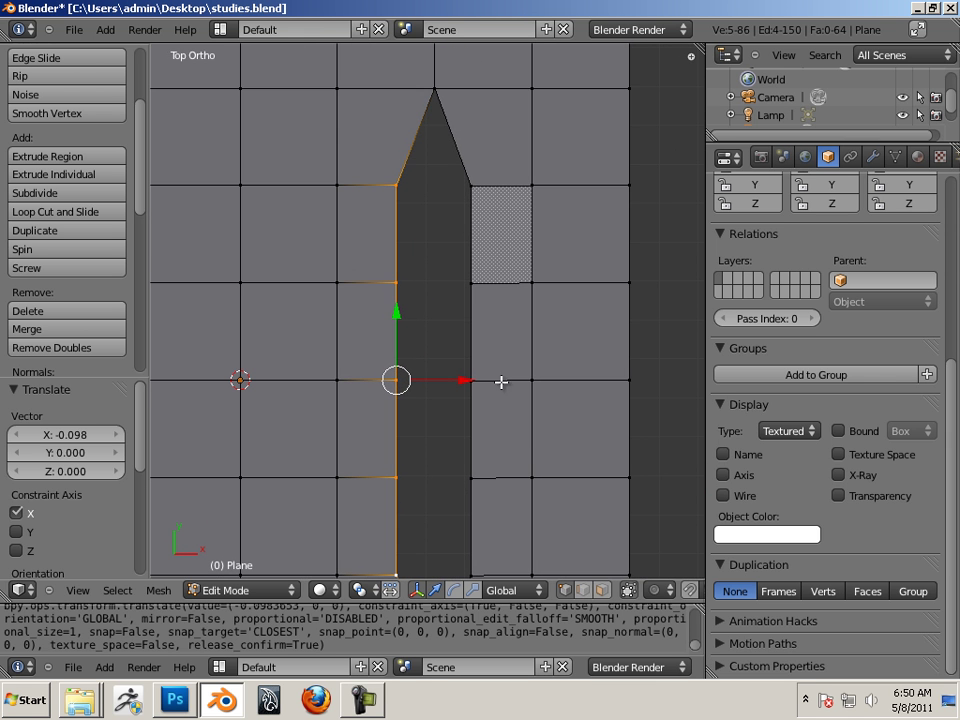
In edge select, fill the first two empty squares of the strip with faces.
left_click(582, 590)
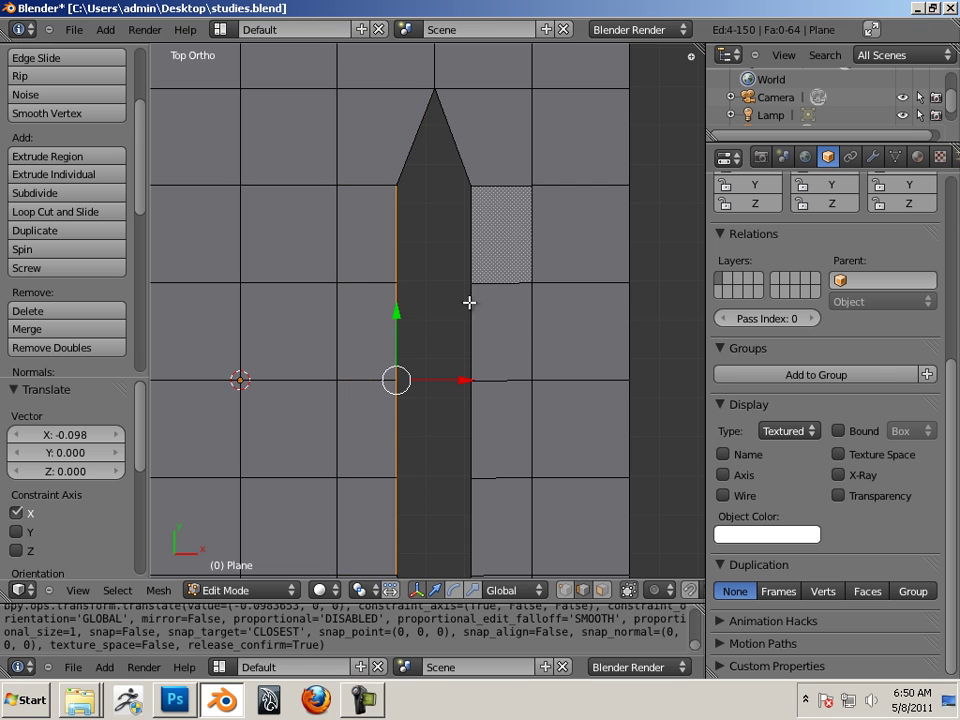
left_click(469, 250)
left_click(400, 250, "shift")
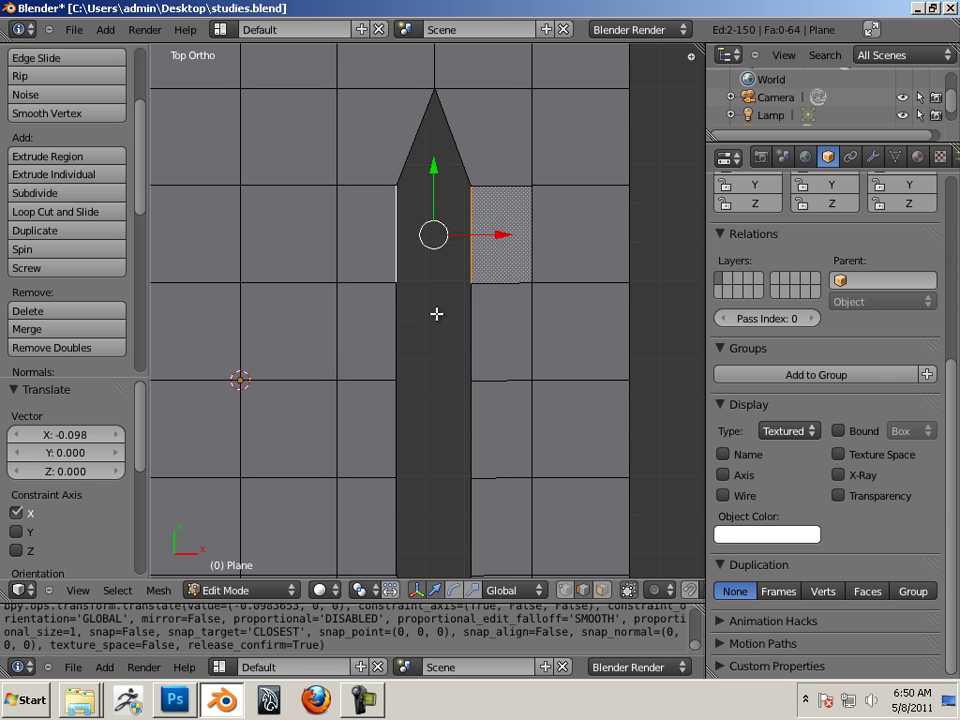
key("f")
left_click(472, 330)
left_click(398, 338, "shift")
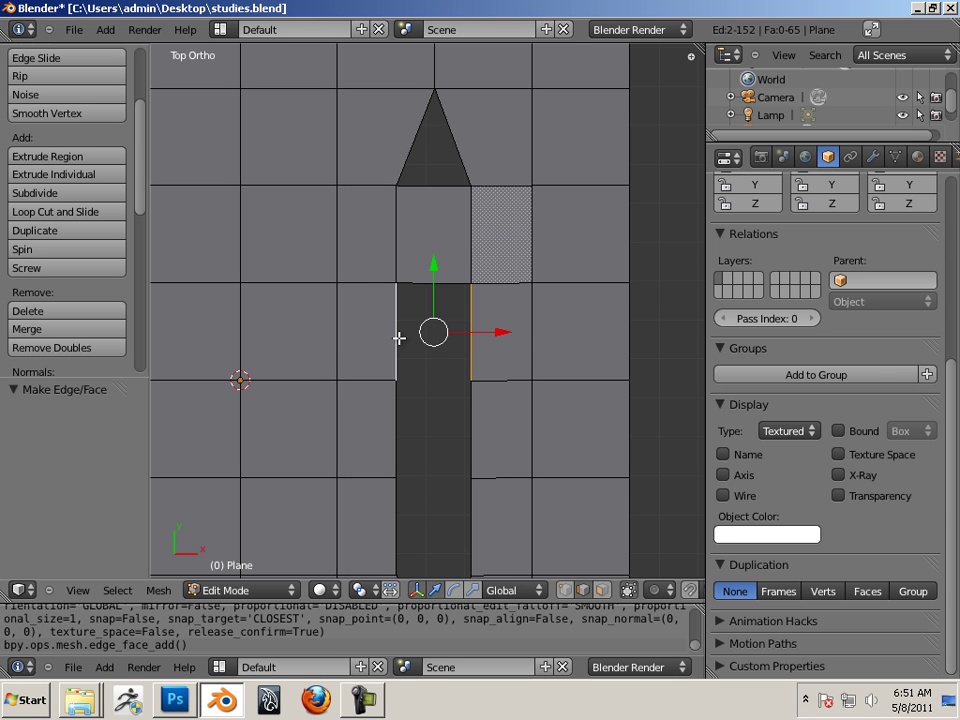
key("f")
Fill the remaining two empty squares along the strip with faces.
middle_click_drag(467, 396, 476, 364, "shift")
left_click(491, 354)
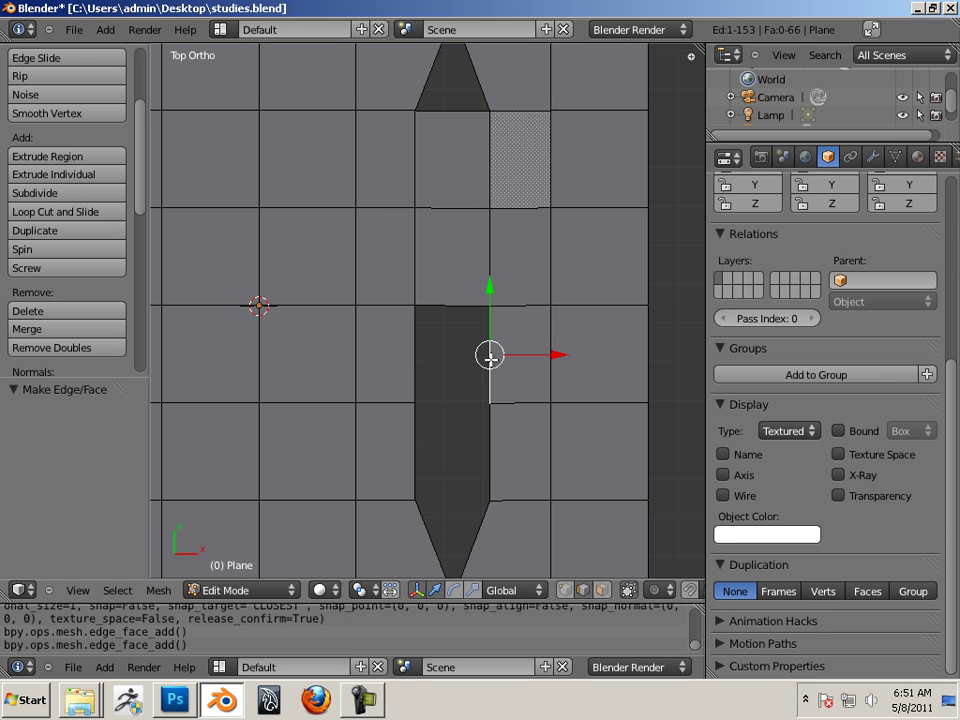
left_click(415, 367, "shift")
key("f")
middle_click_drag(474, 429, 493, 354, "shift")
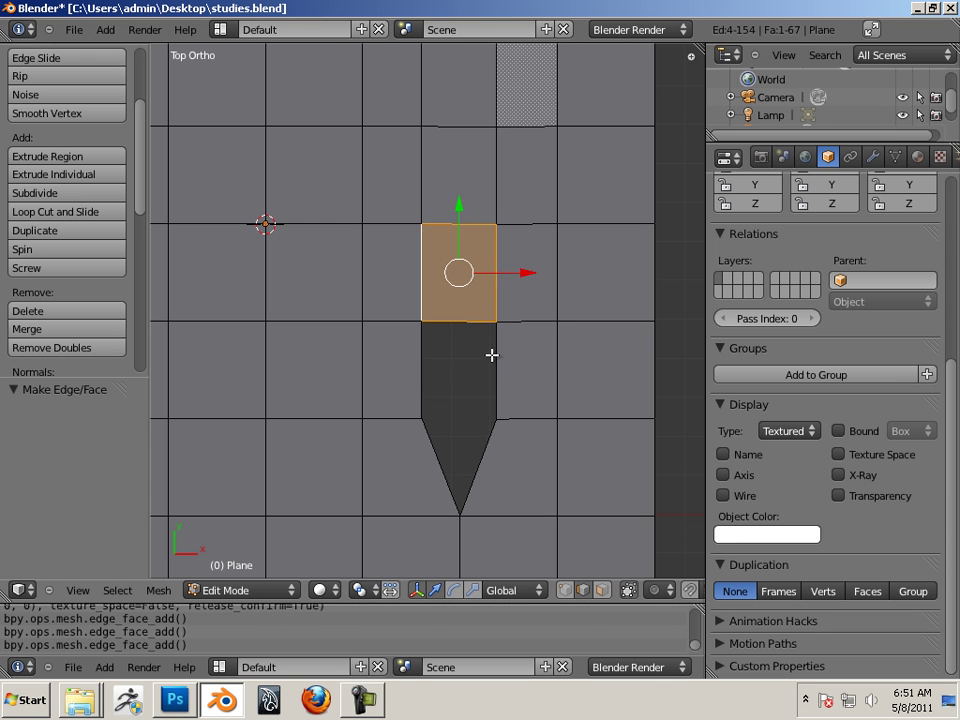
left_click(492, 373)
left_click(425, 388, "shift")
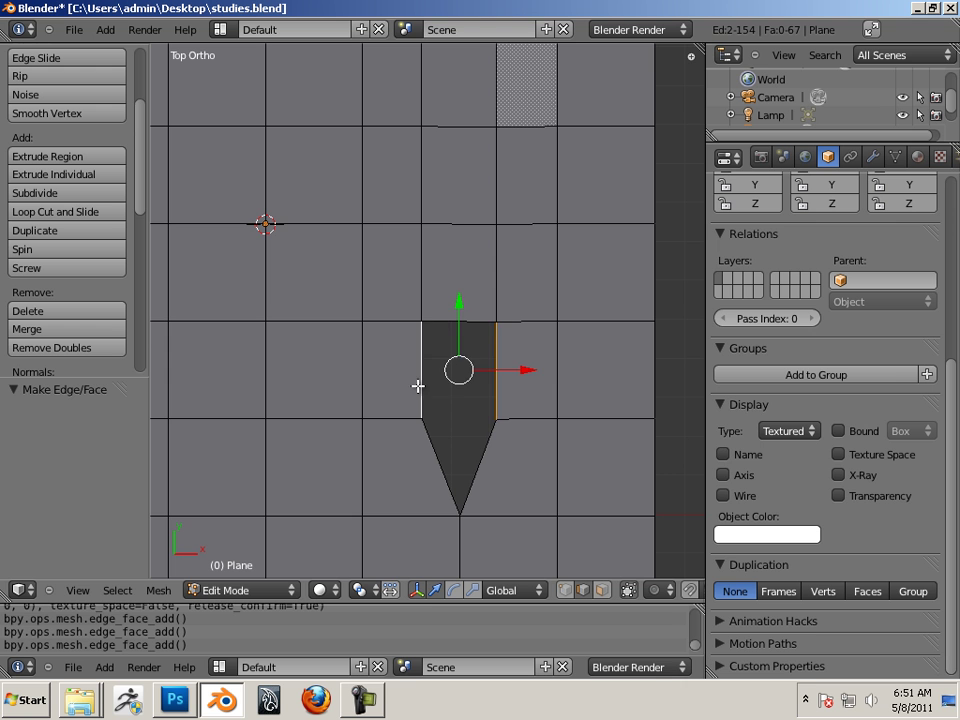
key("f")
middle_click_drag(504, 431, 426, 514, "shift")
scroll(475, 368, "up", 2)
scroll(400, 460, "down", 2)
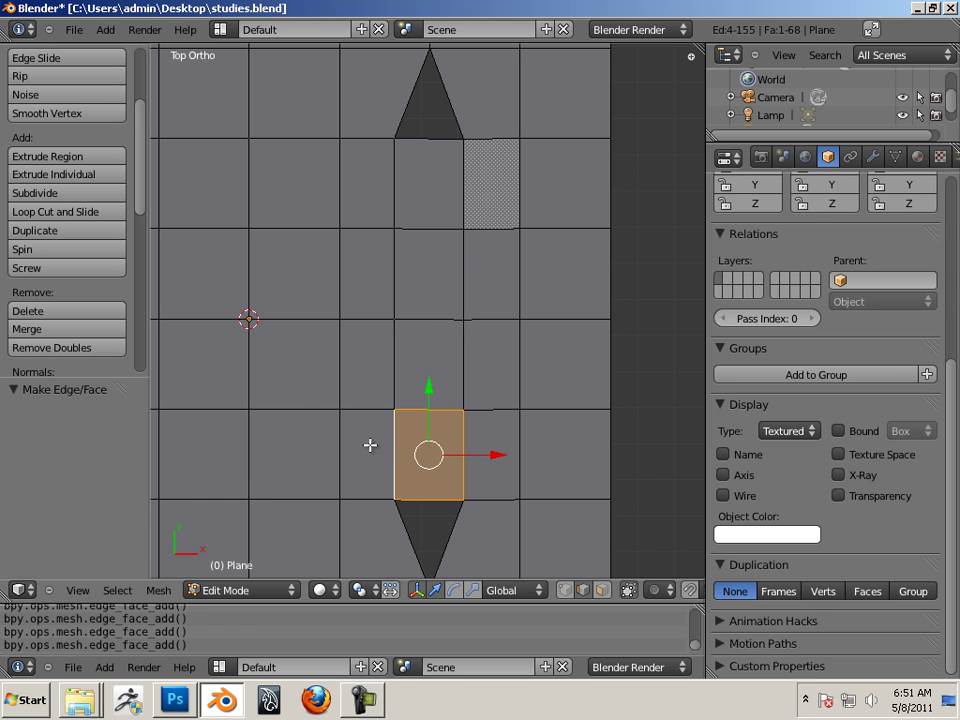
Add a centred loop cut running lengthwise down the narrow strip.
key("ctrl+r")
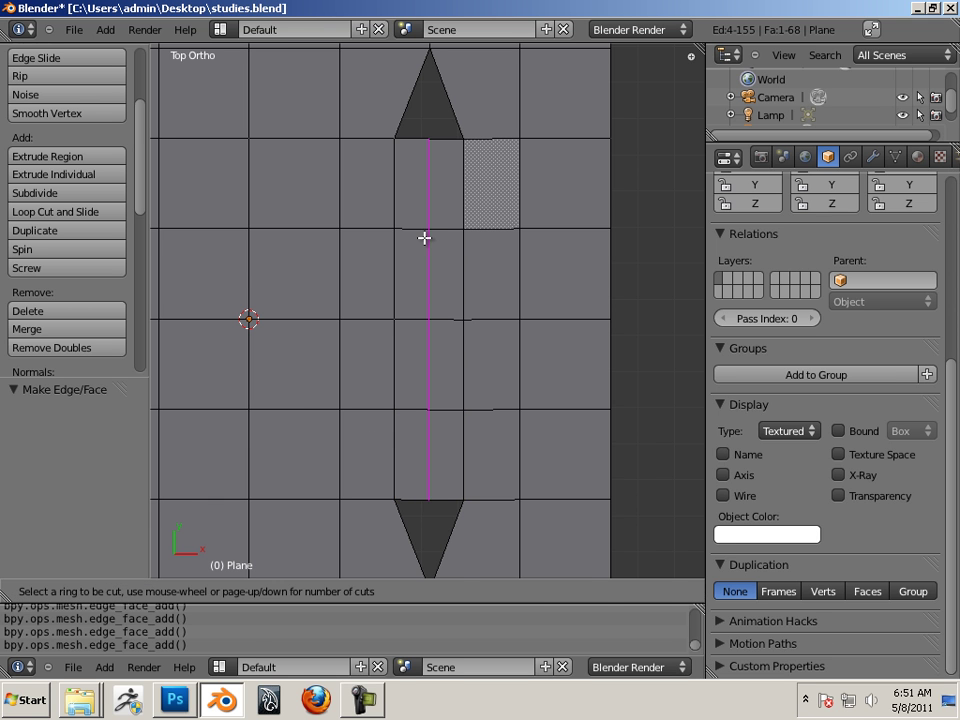
left_click(428, 250)
right_click(428, 253)
middle_click_drag(428, 503, 427, 290, "shift")
scroll(440, 300, "up", 2)
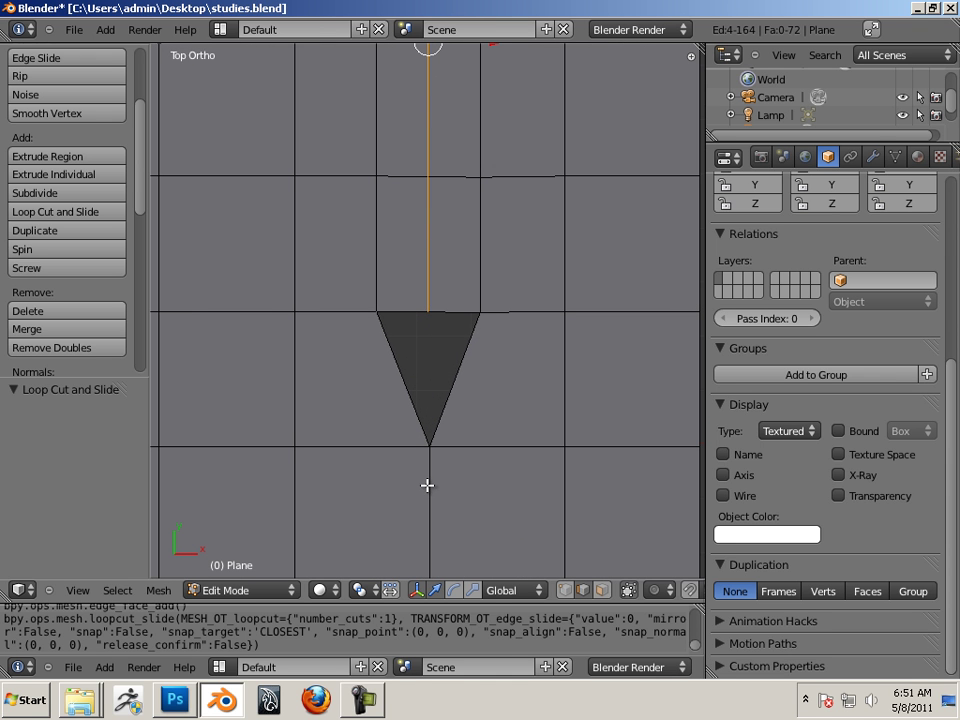
Select the four vertices of the lower triangular gap and fill it with a face.
left_click(565, 590)
scroll(450, 396, "up", 1)
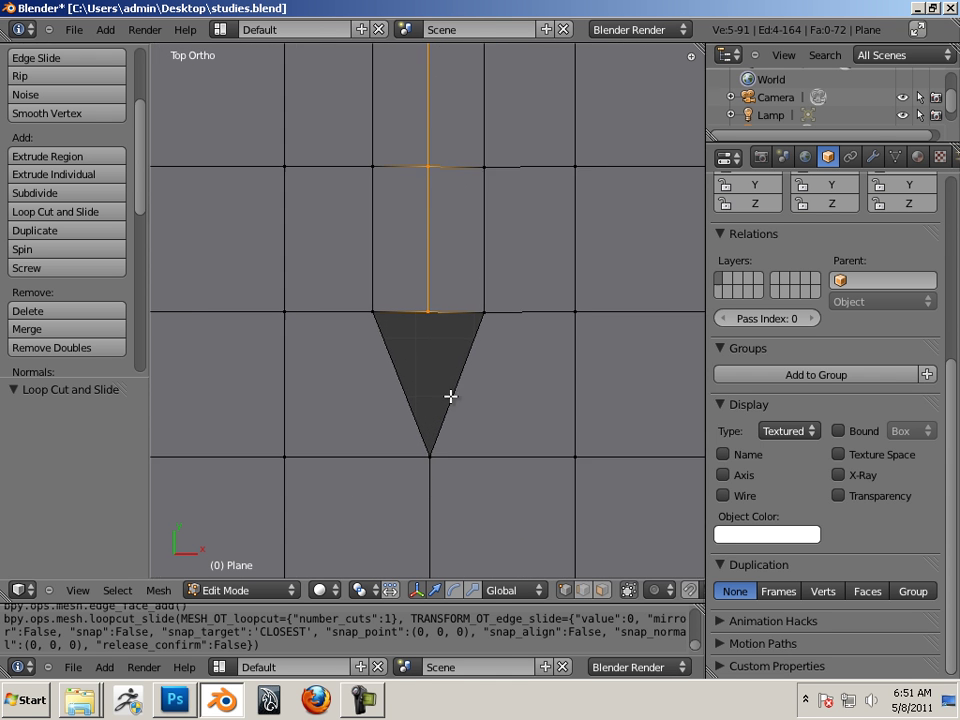
scroll(450, 398, "up", 2)
left_click(417, 591)
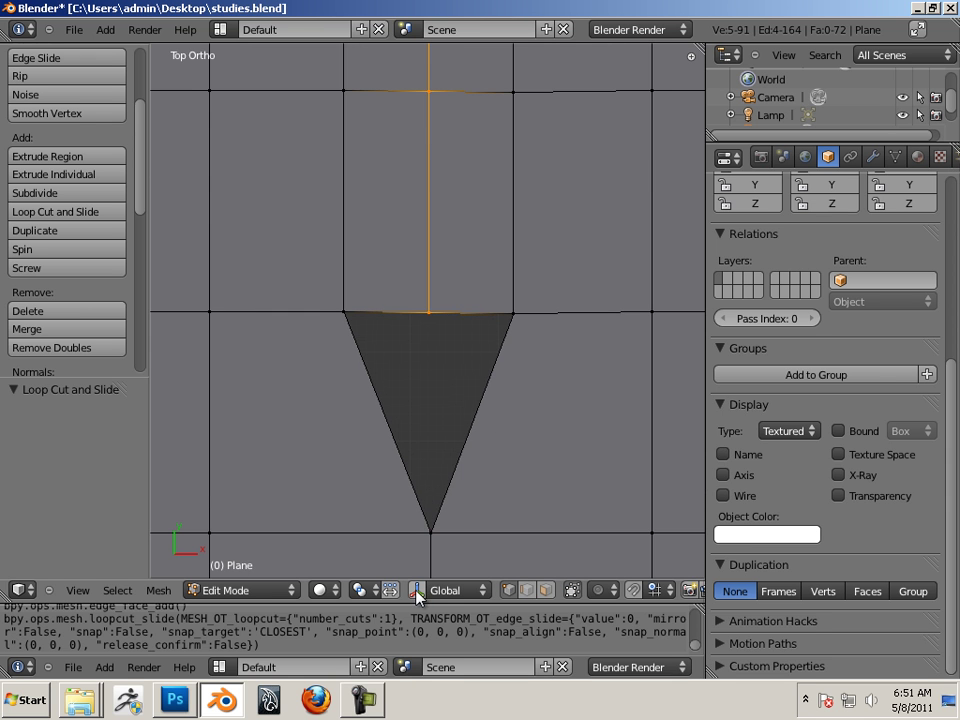
scroll(512, 390, "up", 1)
right_click(543, 316)
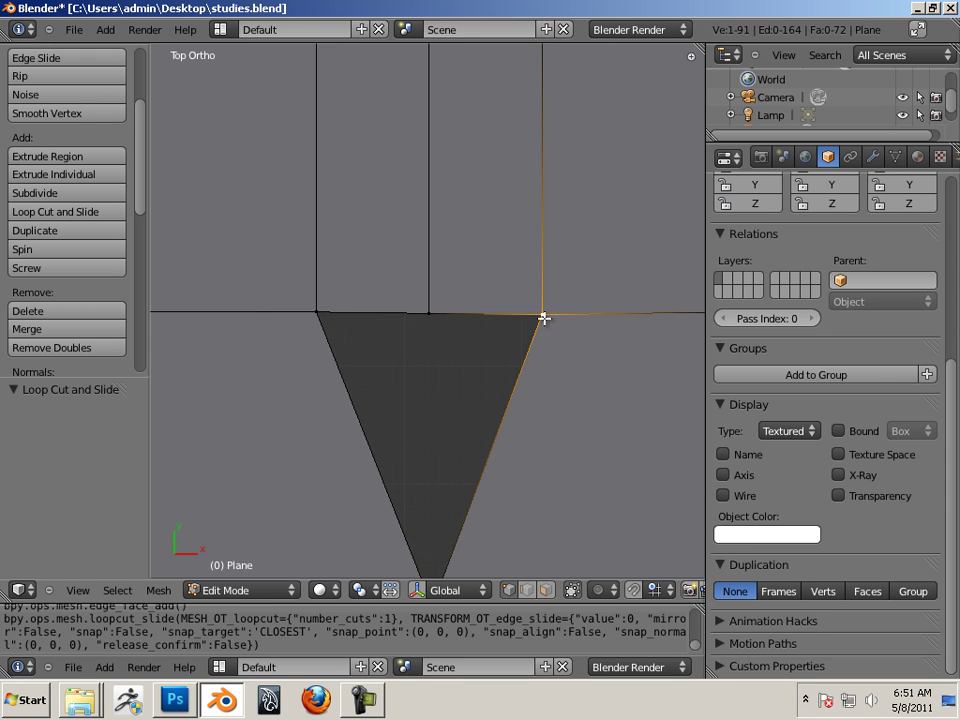
right_click(431, 313, "shift")
right_click(317, 312, "shift")
middle_click_drag(375, 444, 348, 282, "shift")
right_click(406, 447, "shift")
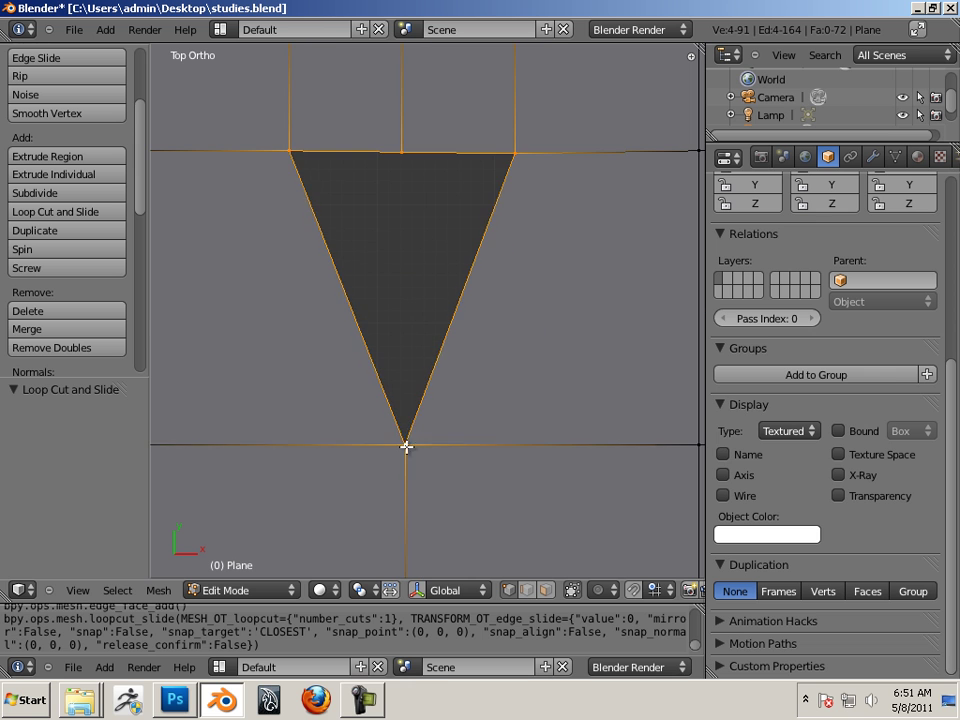
scroll(420, 445, "up", 3, "shift")
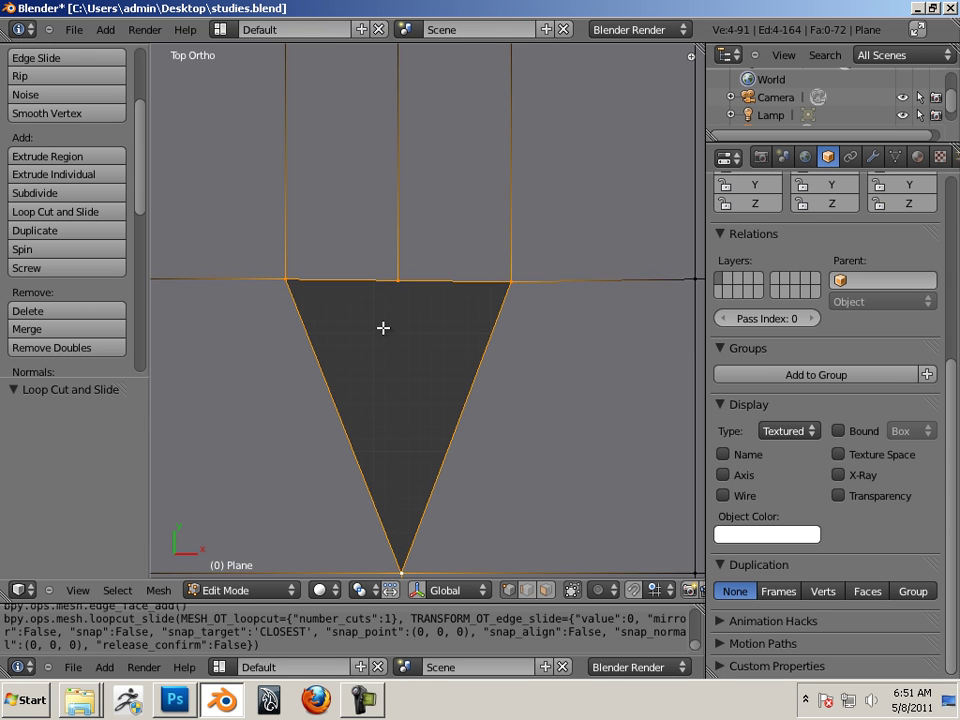
scroll(381, 349, "up", 1, "shift")
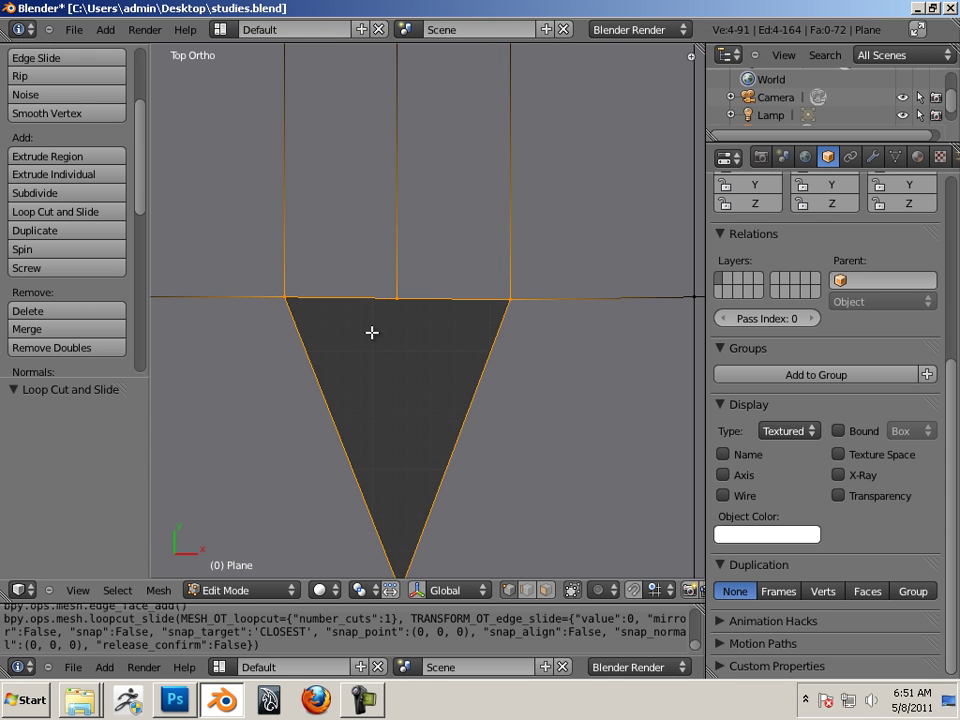
key("f")
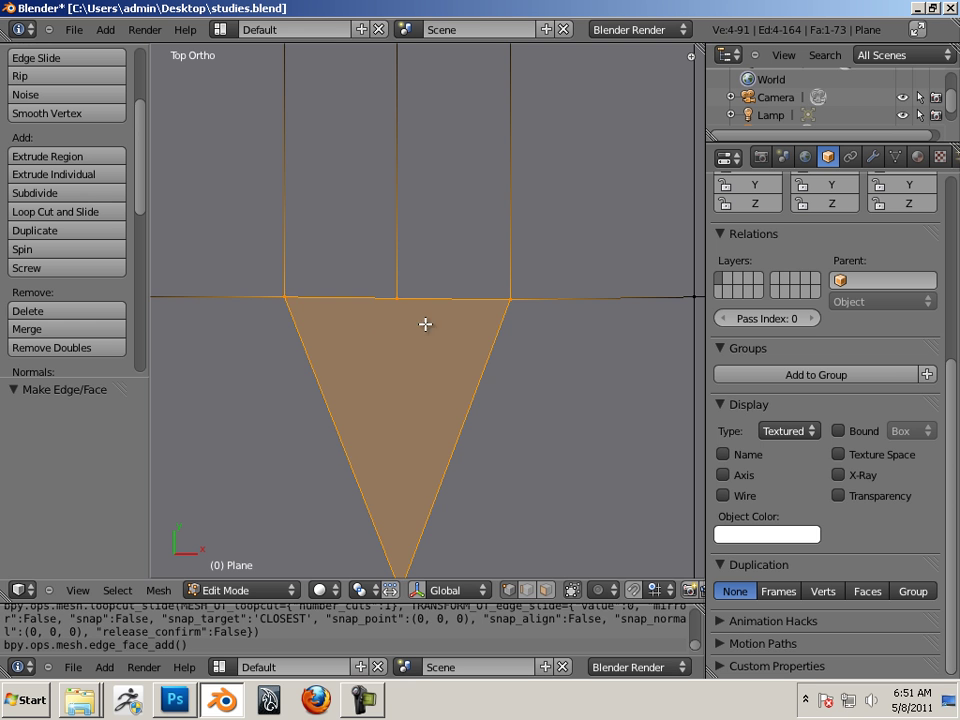
Select the three base vertices and apex of the upper triangular gap and fill it.
middle_click_drag(416, 288, 442, 492, "shift")
scroll(414, 240, "down", 2)
scroll(411, 311, "down", 3, "shift")
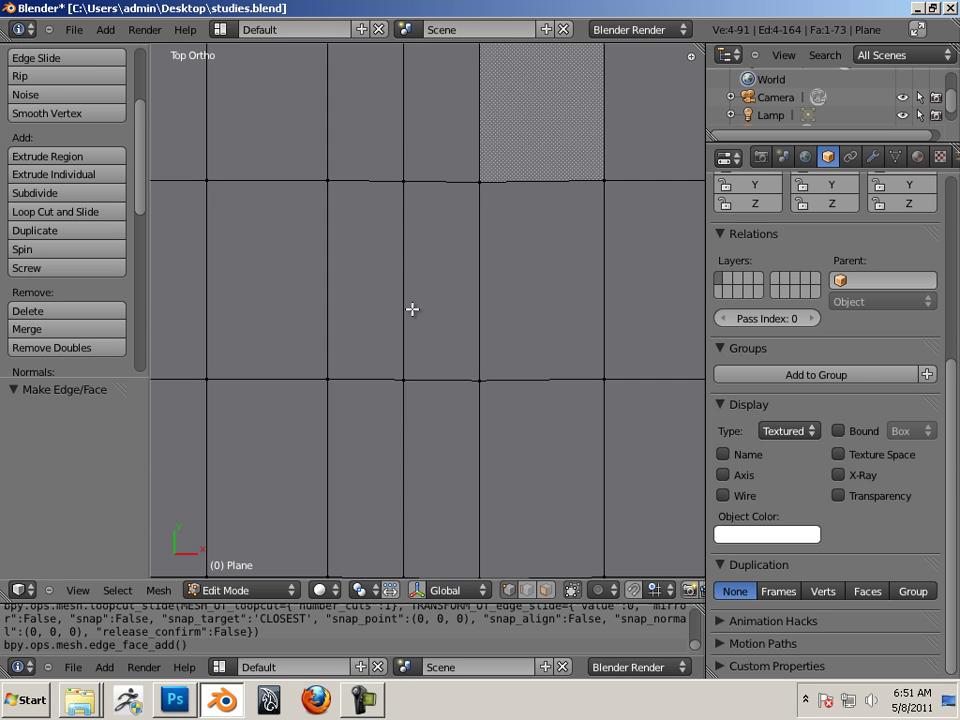
middle_click_drag(411, 311, 407, 424, "shift")
scroll(535, 355, "up", 4)
right_click(564, 315)
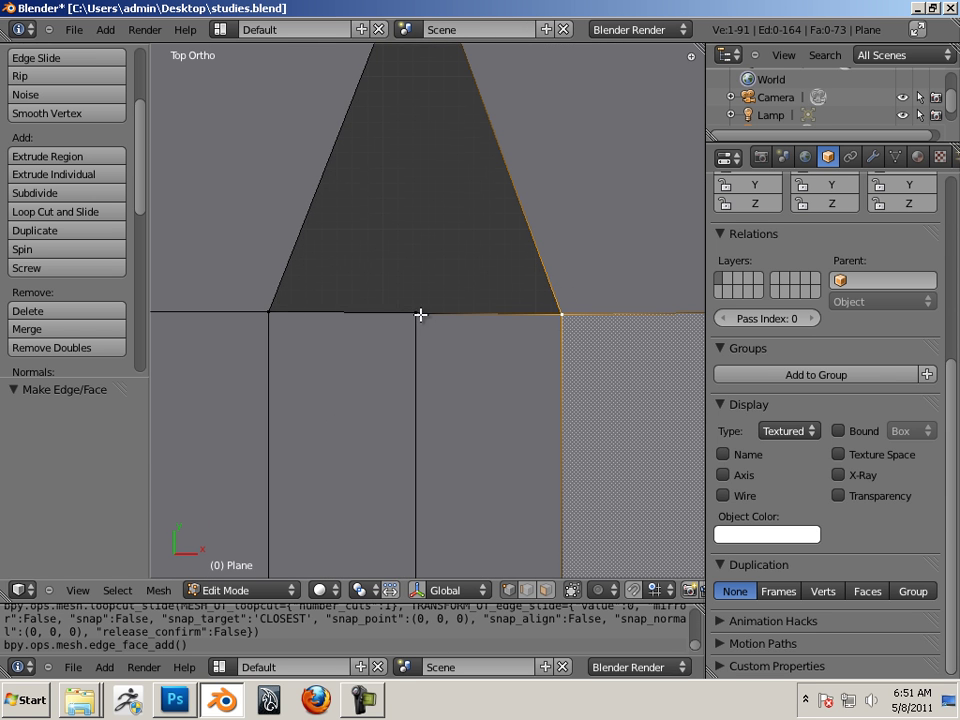
right_click(418, 314, "shift")
right_click(270, 311, "shift")
middle_click_drag(374, 267, 374, 493, "shift")
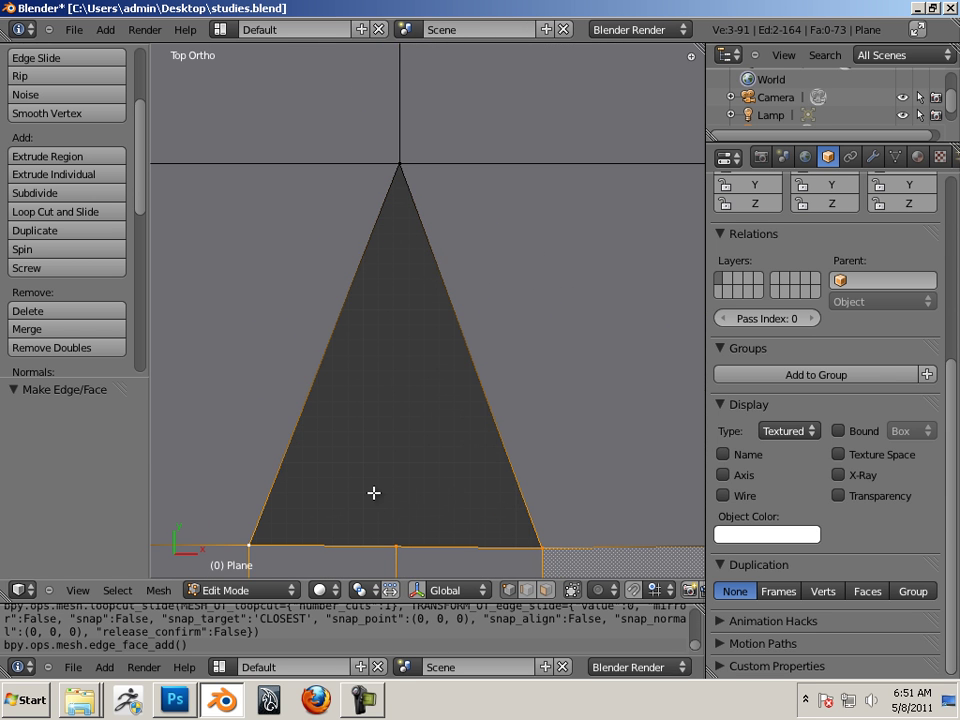
right_click(404, 176, "shift")
key("f")
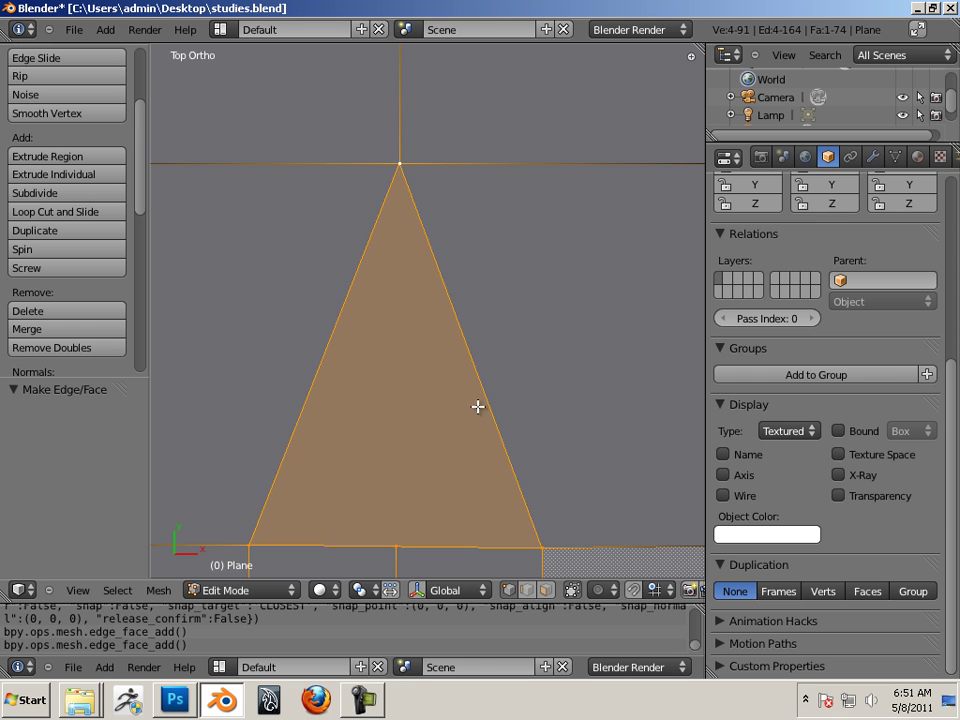
Pan and zoom around to inspect the newly filled upper triangle.
scroll(476, 405, "down", 3)
middle_click_drag(375, 422, 392, 334, "shift")
scroll(425, 442, "up", 2)
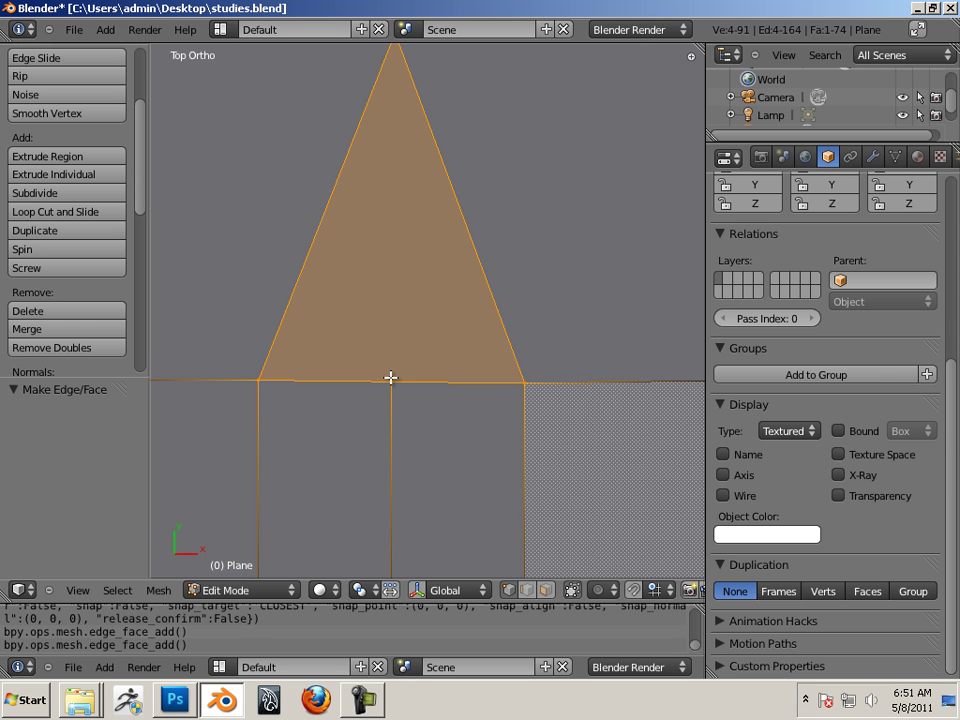
middle_click_drag(370, 409, 373, 364, "shift")
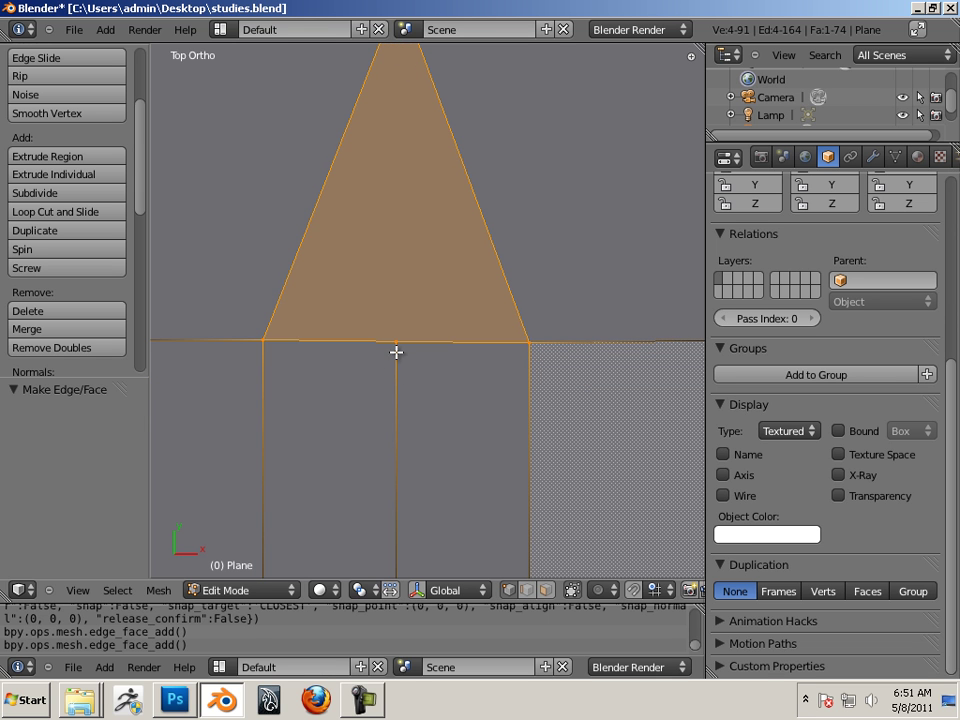
middle_click_drag(403, 324, 414, 415, "shift")
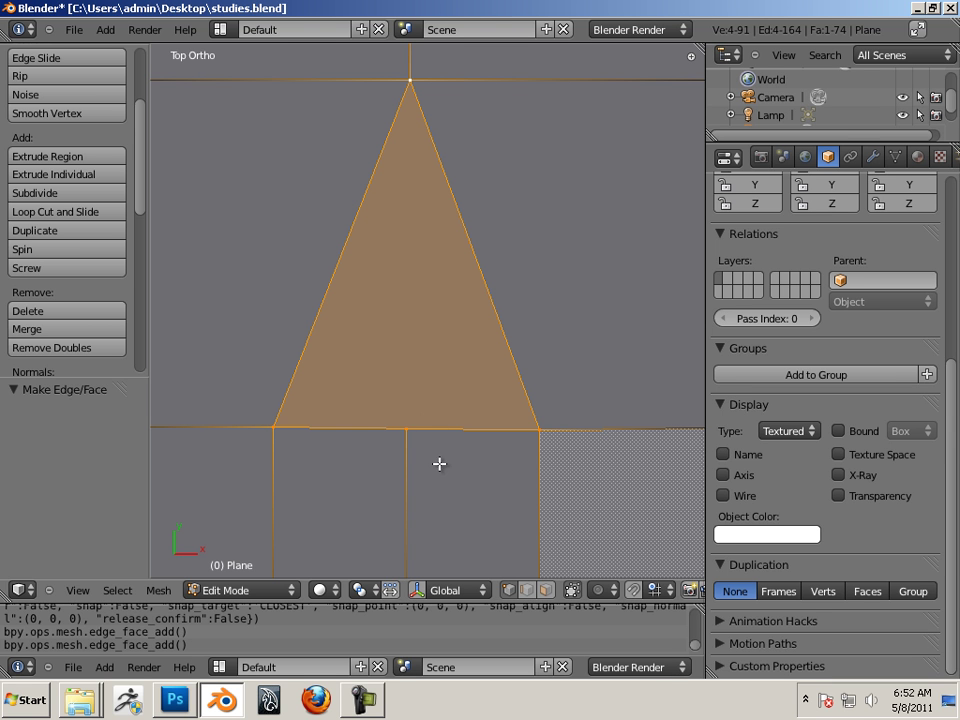
middle_click_drag(439, 463, 452, 407, "shift")
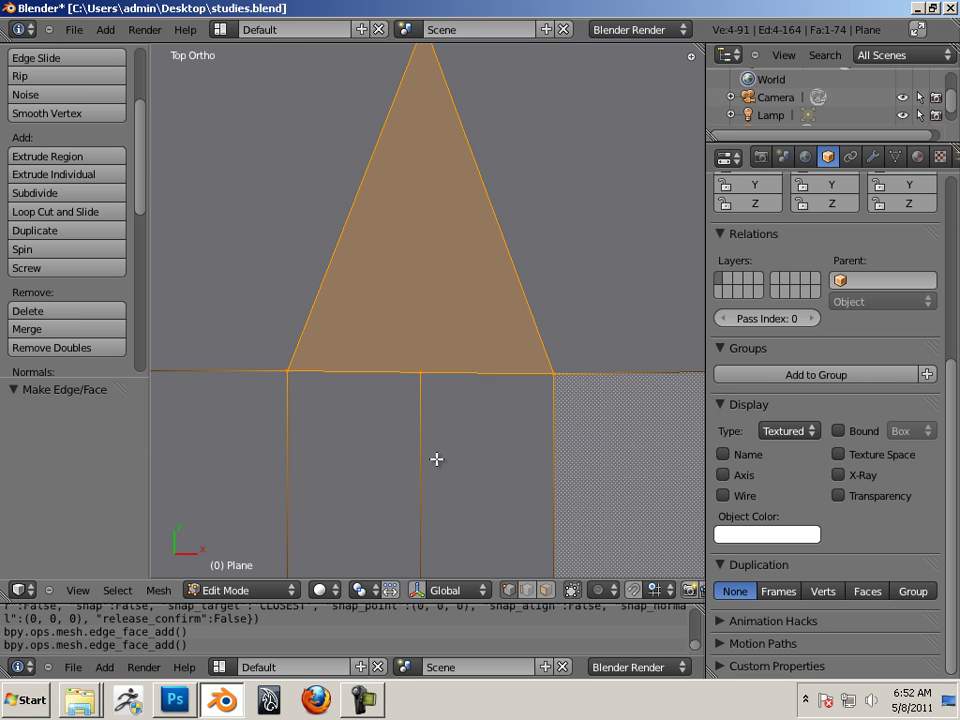
scroll(504, 437, "down", 6)
scroll(380, 300, "down", 4)
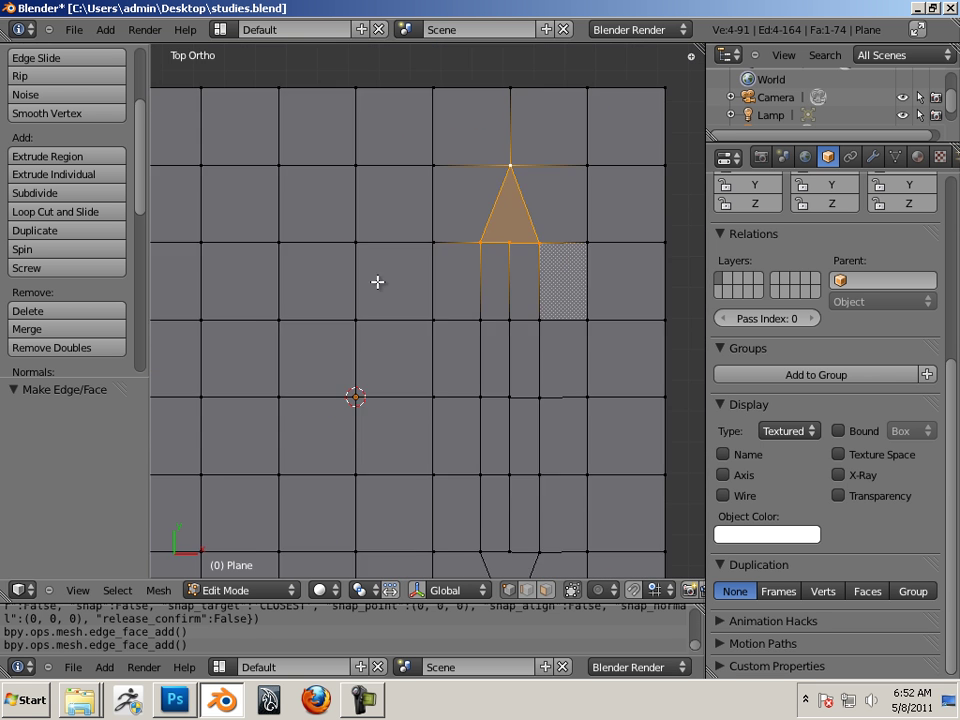
Select a vertex on the plane's right edge and add a loop cut wrapping around the slit.
middle_click_drag(381, 366, 392, 352, "shift")
right_click(617, 376)
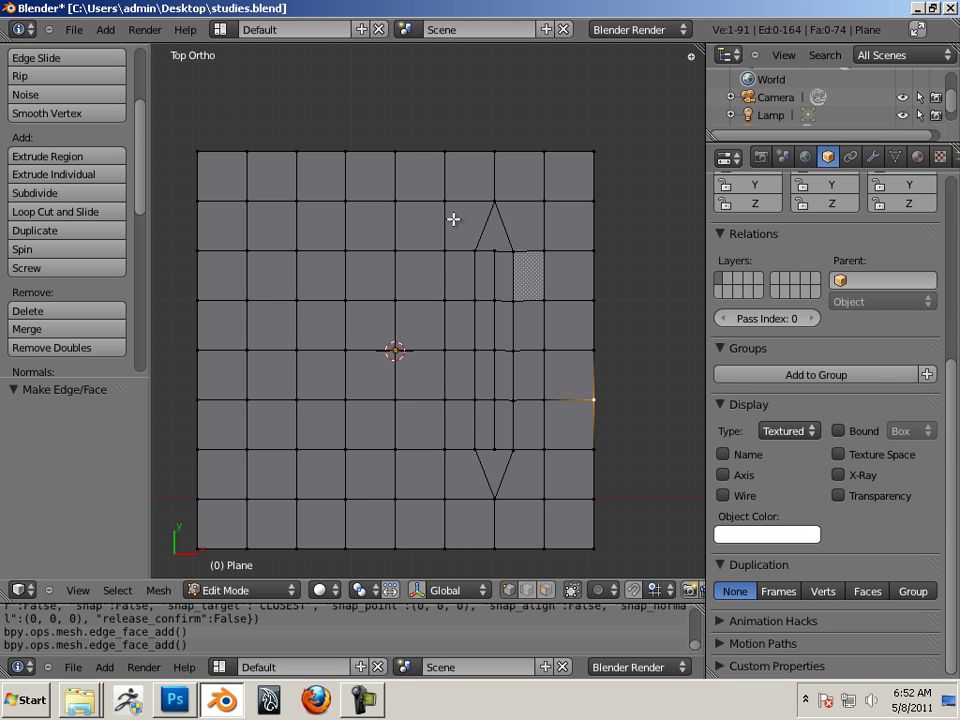
key("ctrl+r")
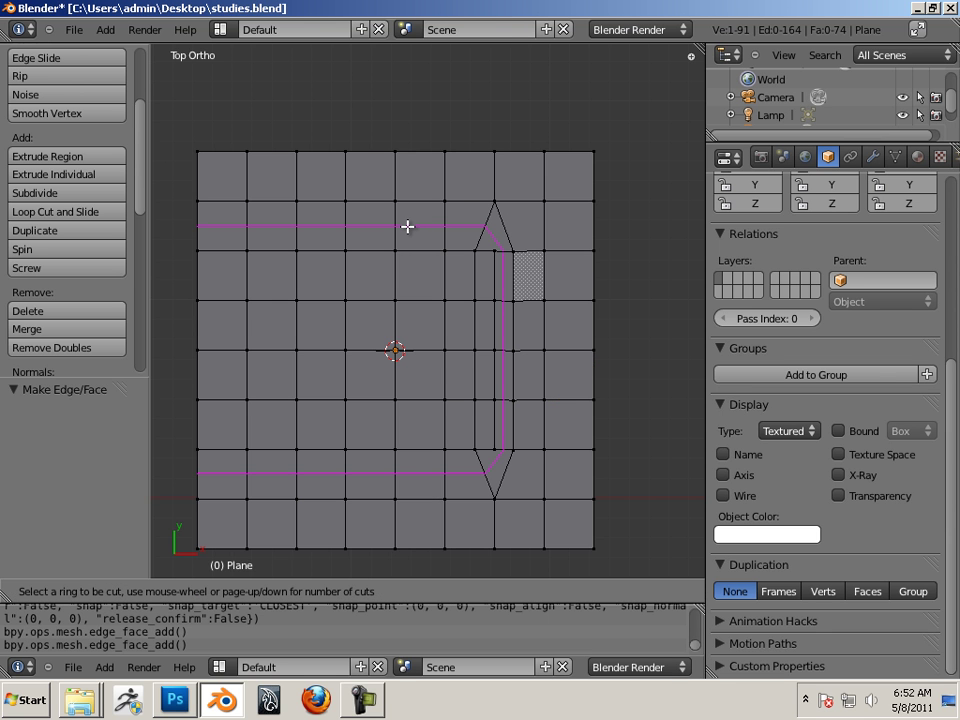
left_click(408, 227)
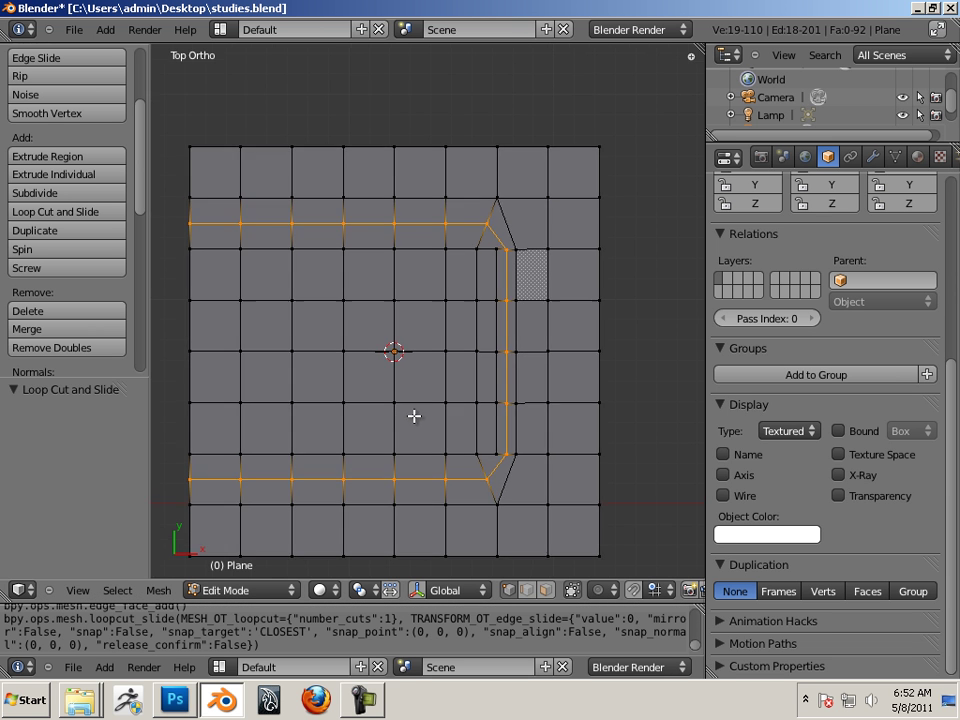
scroll(440, 390, "down", 1)
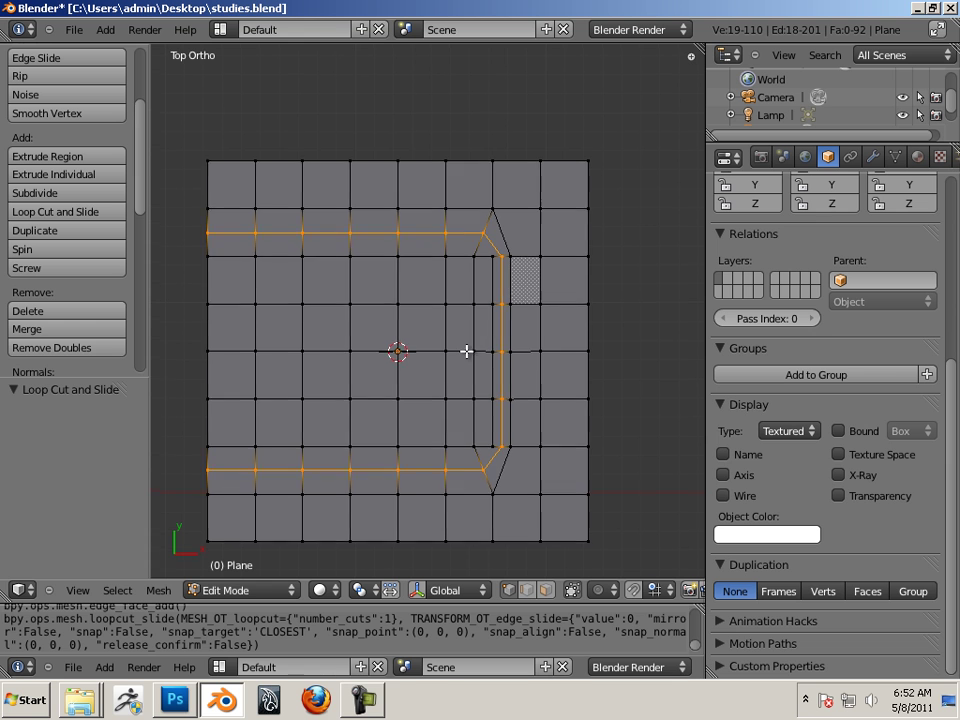
middle_click_drag(467, 349, 499, 355, "shift")
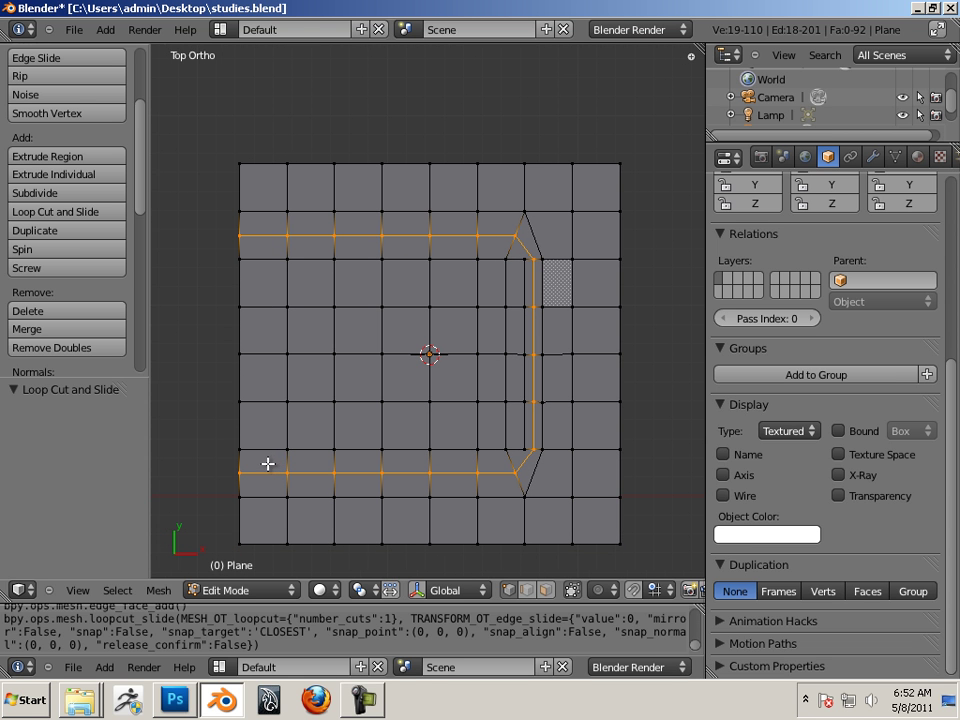
scroll(323, 400, "up", 2)
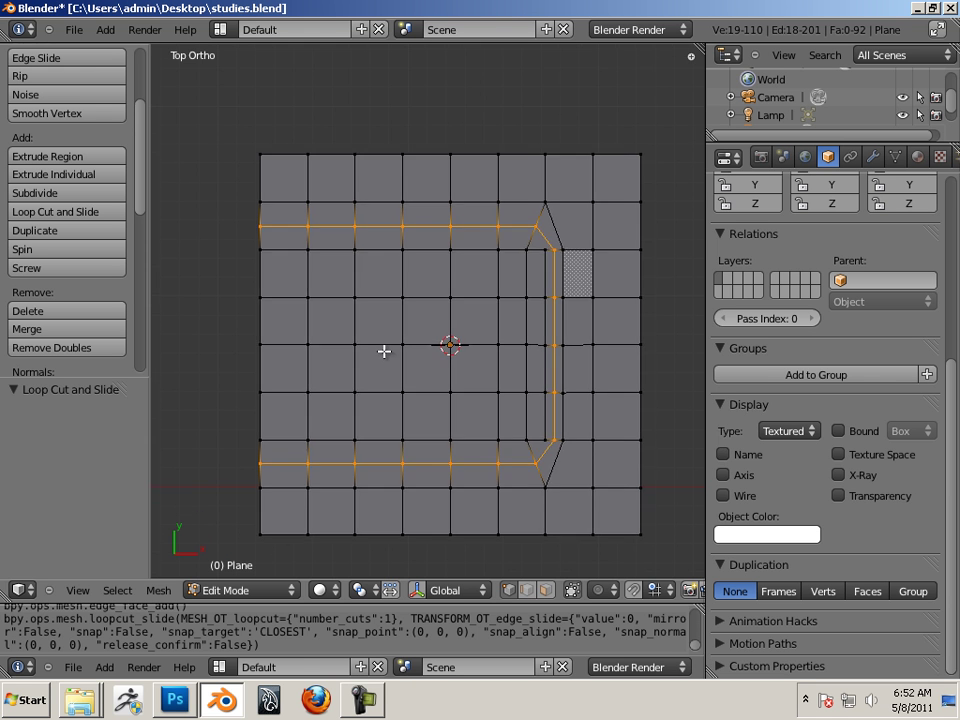
middle_click_drag(386, 349, 440, 353, "shift")
scroll(443, 351, "up", 3)
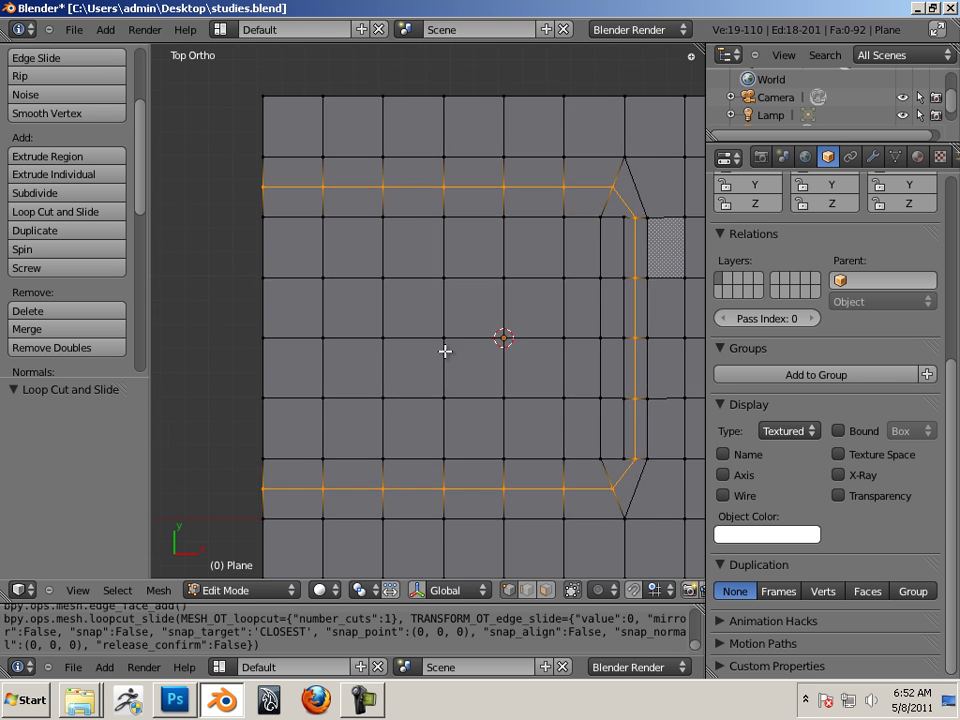
Select three stacked vertices on the left side and rip them apart to open a gap.
right_click(355, 250)
right_click(350, 356, "shift")
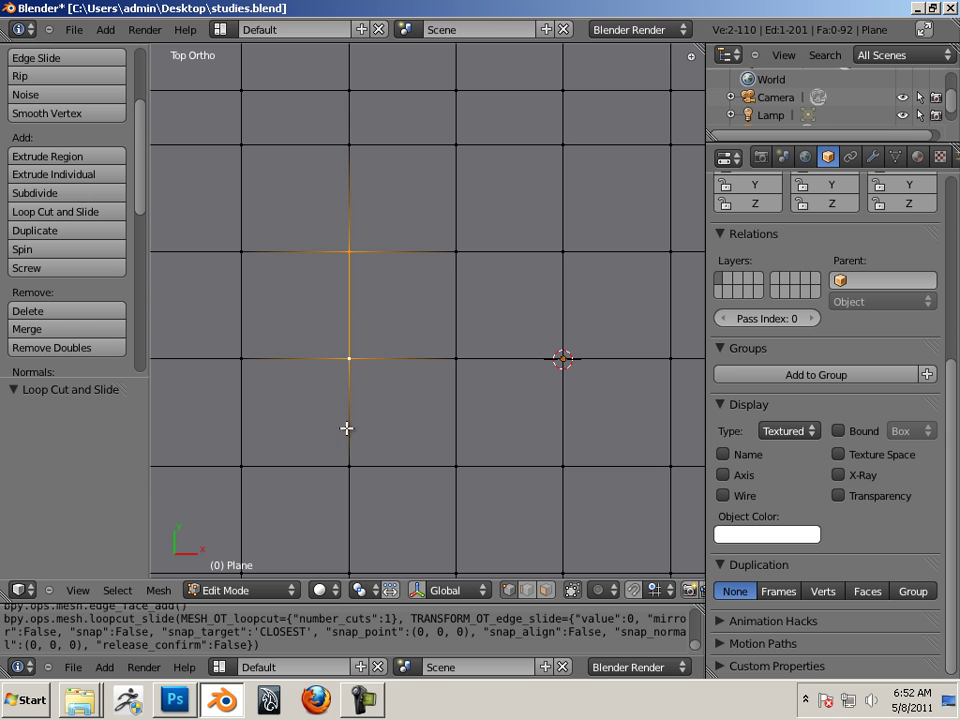
right_click(350, 463, "shift")
scroll(392, 450, "down", 1)
middle_click_drag(398, 419, 372, 377, "shift")
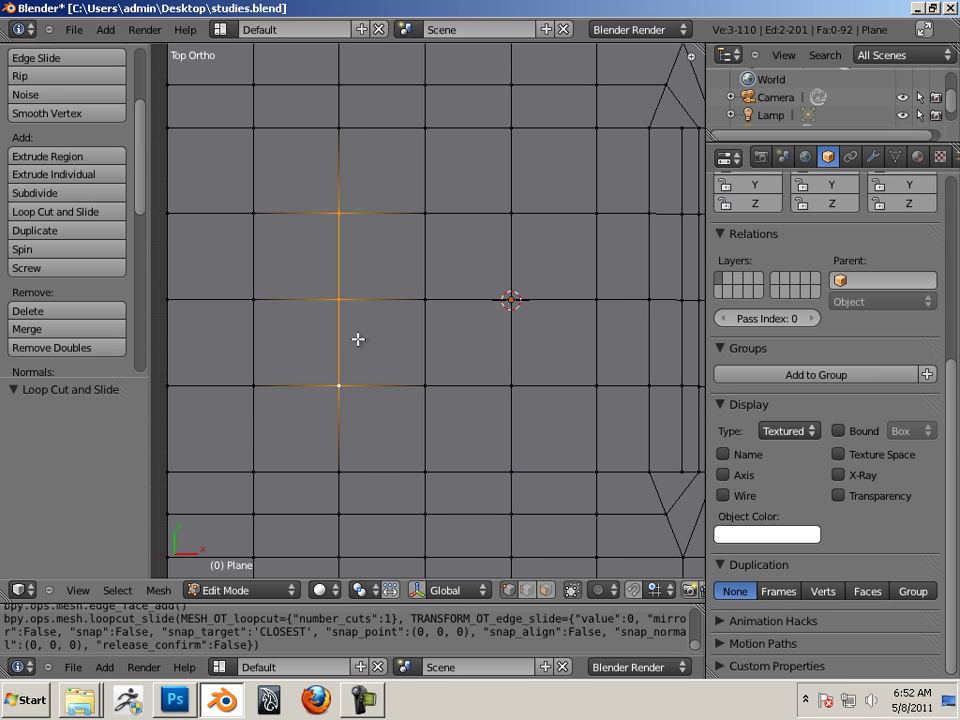
key("v")
left_click(393, 305)
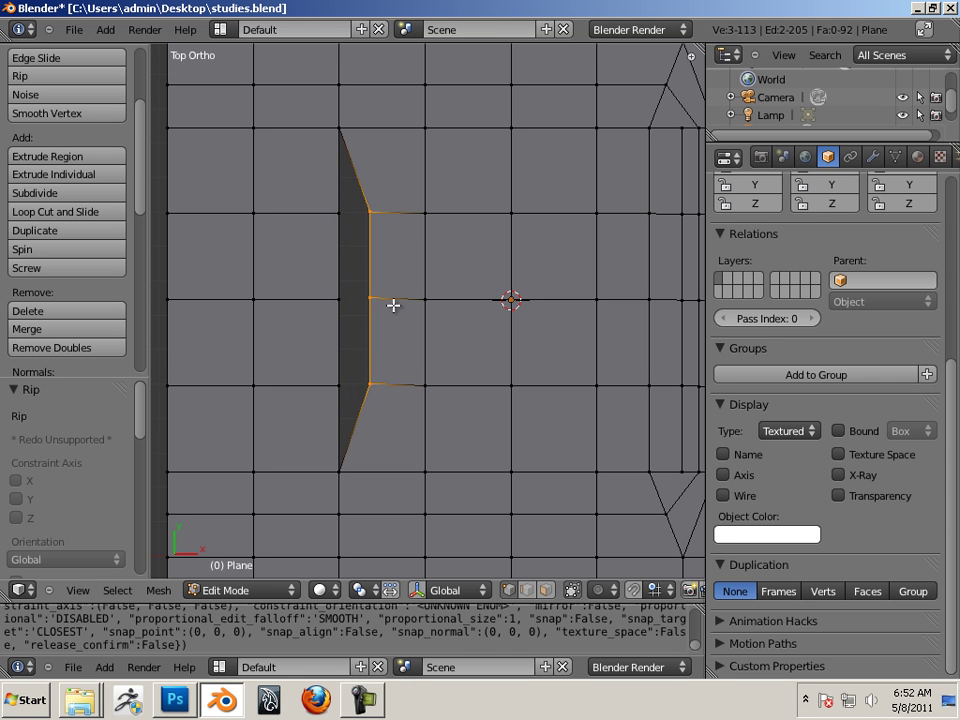
Move the gap's three left-edge vertices 0.087 further left along X.
right_click(335, 231)
right_click(338, 297, "shift")
right_click(335, 384, "shift")
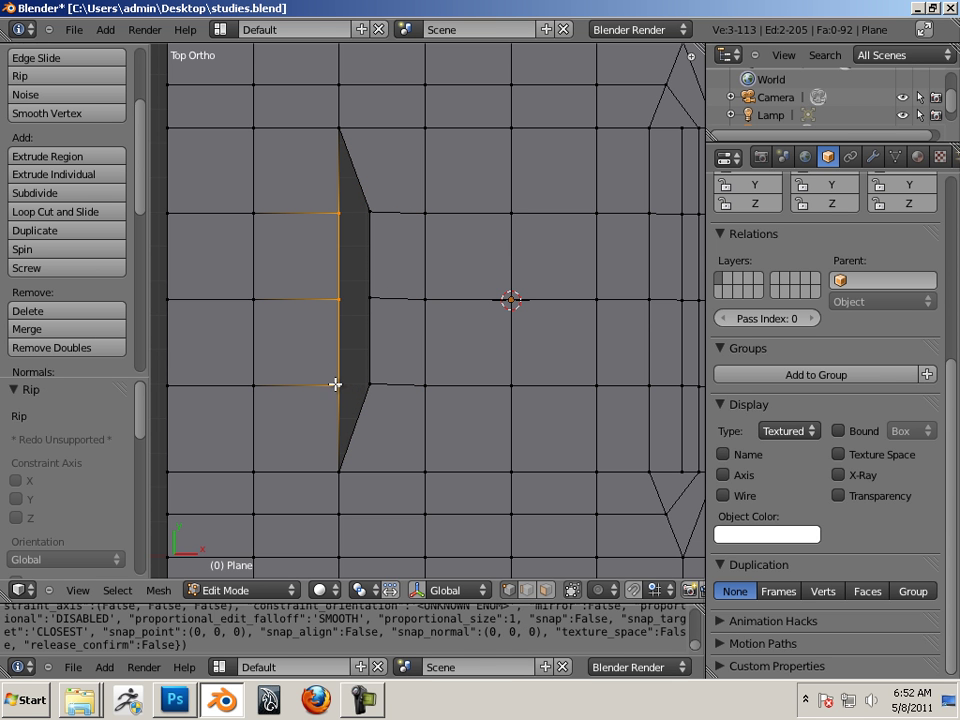
left_click(390, 590)
left_click_drag(396, 299, 368, 299)
scroll(302, 356, "up", 1)
middle_click_drag(341, 360, 377, 413, "shift")
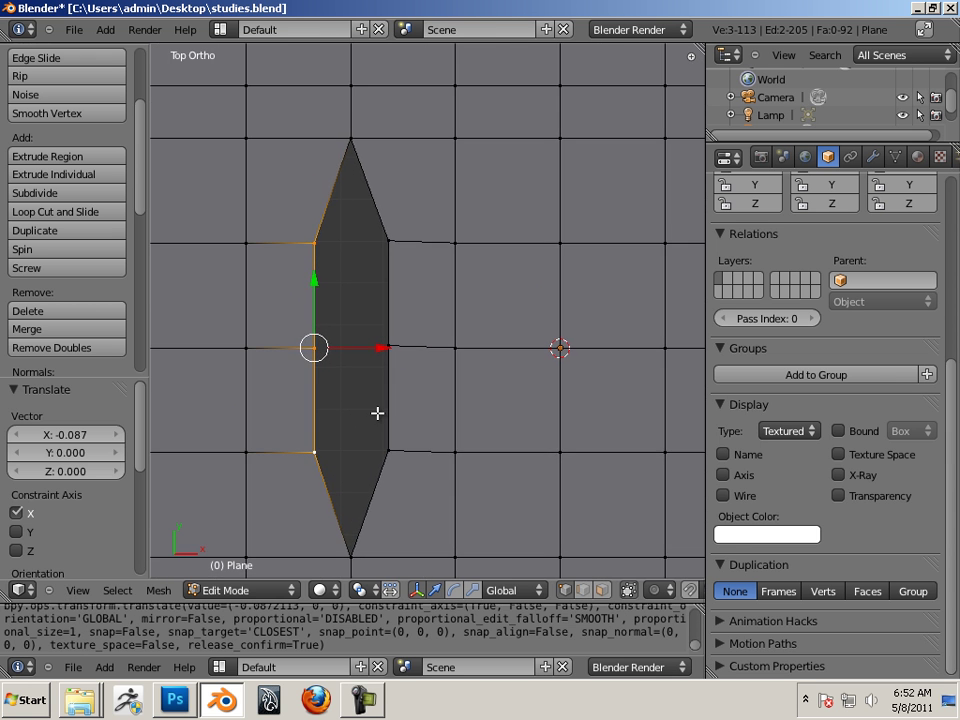
Switch to edge select and pick the two edges bordering the gap's middle section.
key("ctrl+tab")
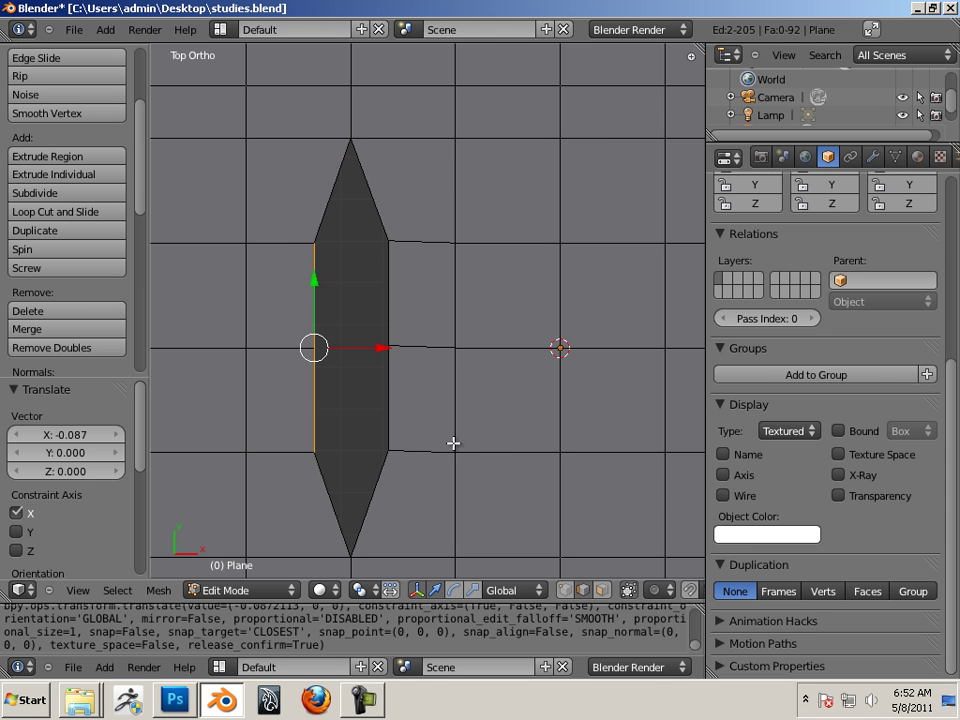
right_click(387, 320)
right_click(317, 300, "shift")
Fill the lower strip of the left opening with a face and cut a centred loop through it.
key("f")
right_click(386, 404)
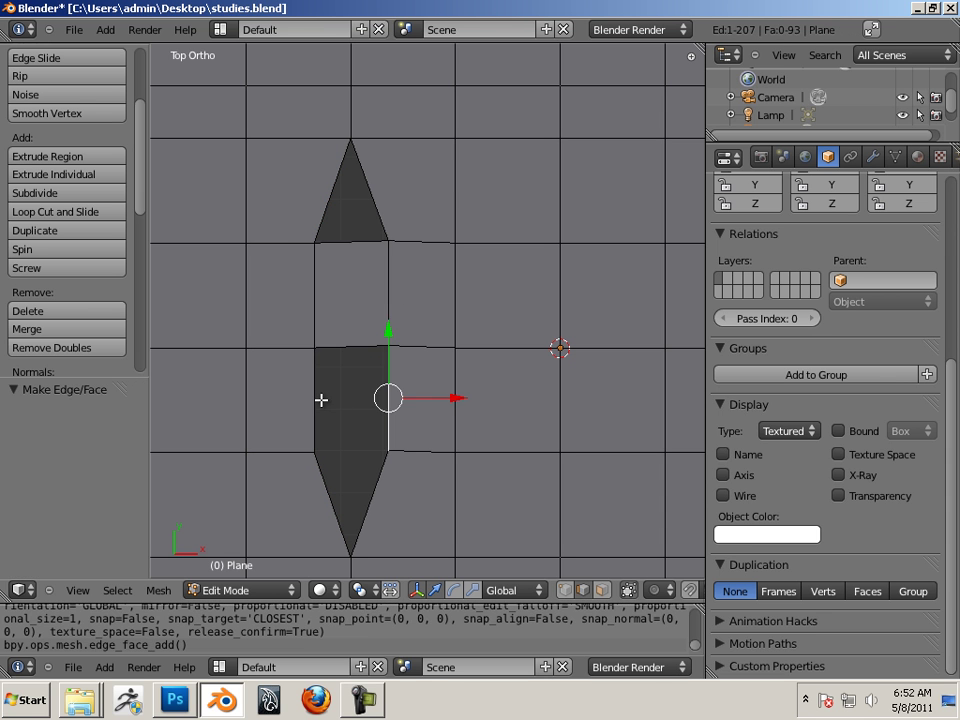
right_click(319, 402, "shift")
key("f")
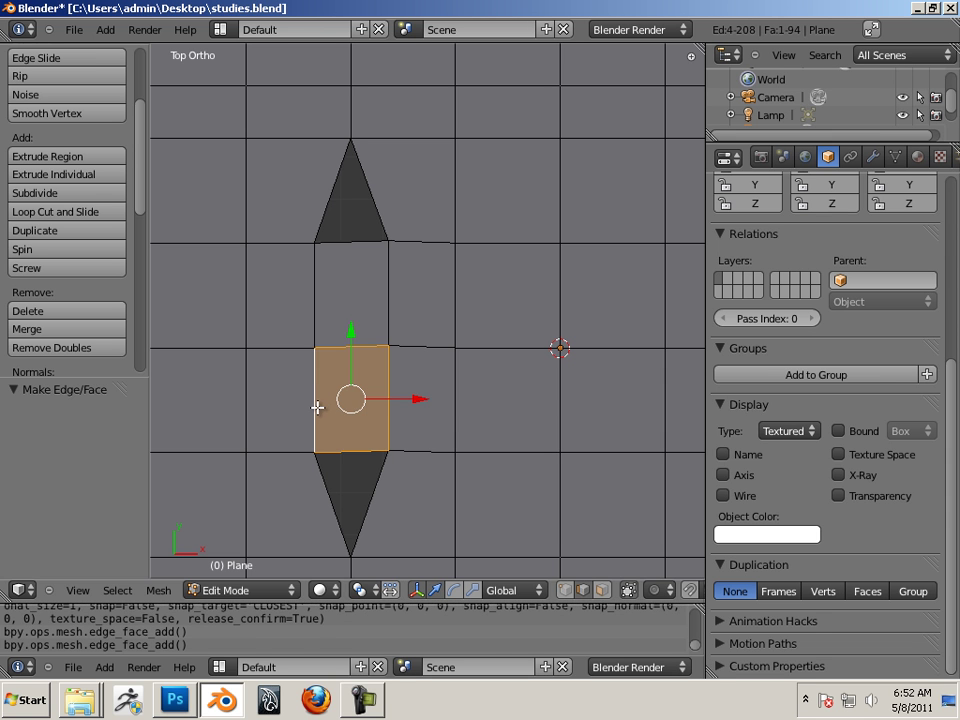
key("ctrl+r")
left_click(356, 362)
right_click(362, 435)
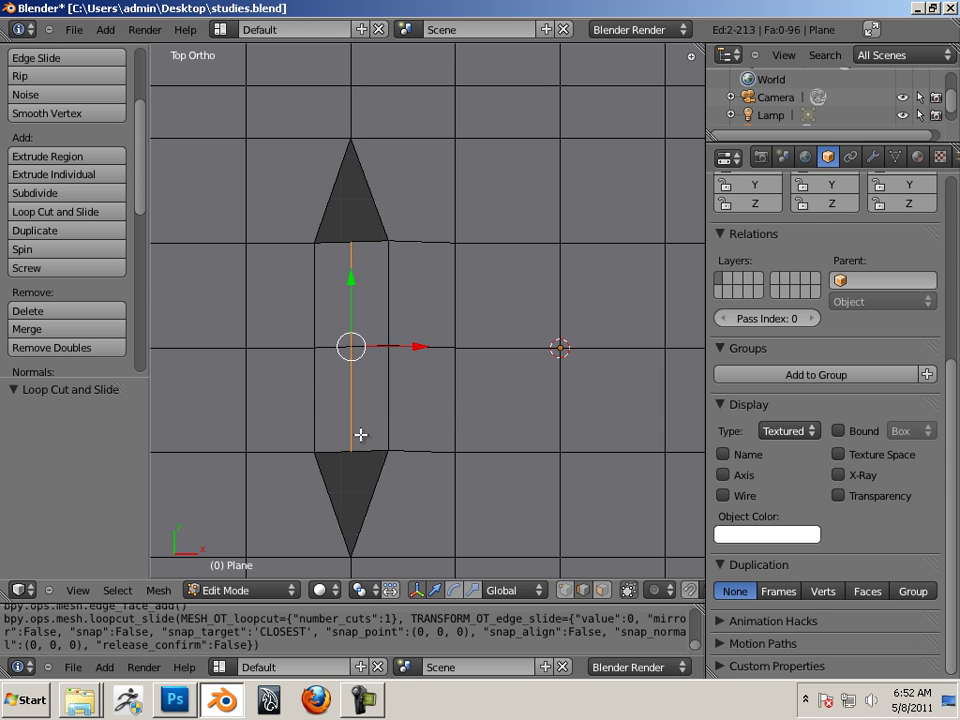
Fill the bottom triangular end of the opening with a face from its four vertices.
middle_click_drag(434, 511, 461, 433, "shift")
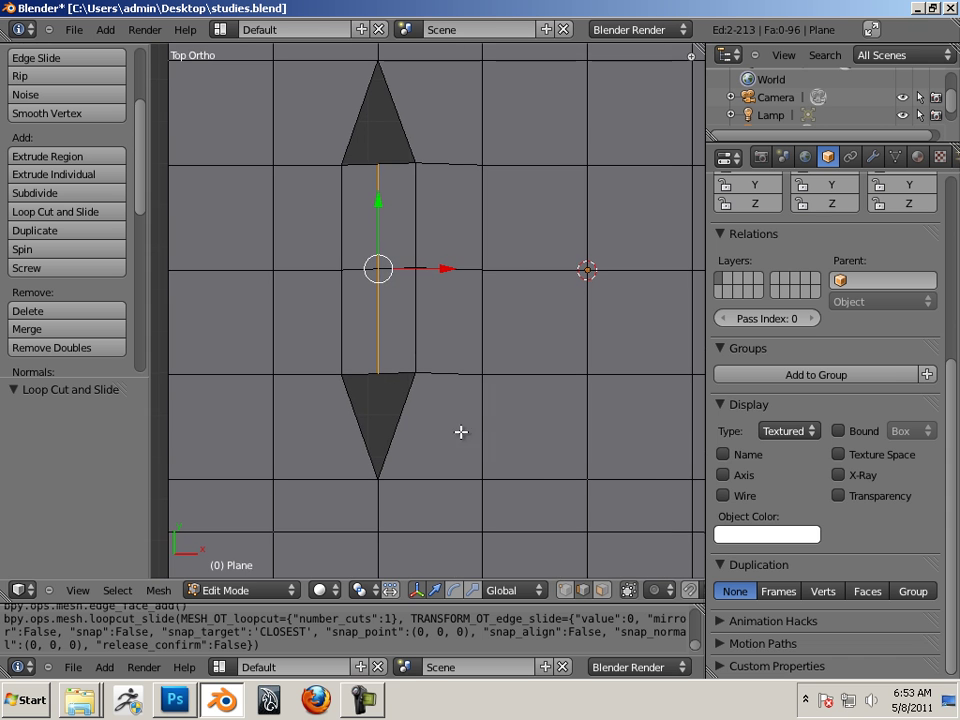
left_click(565, 589, "shift")
left_click(418, 590)
scroll(370, 400, "up", 2)
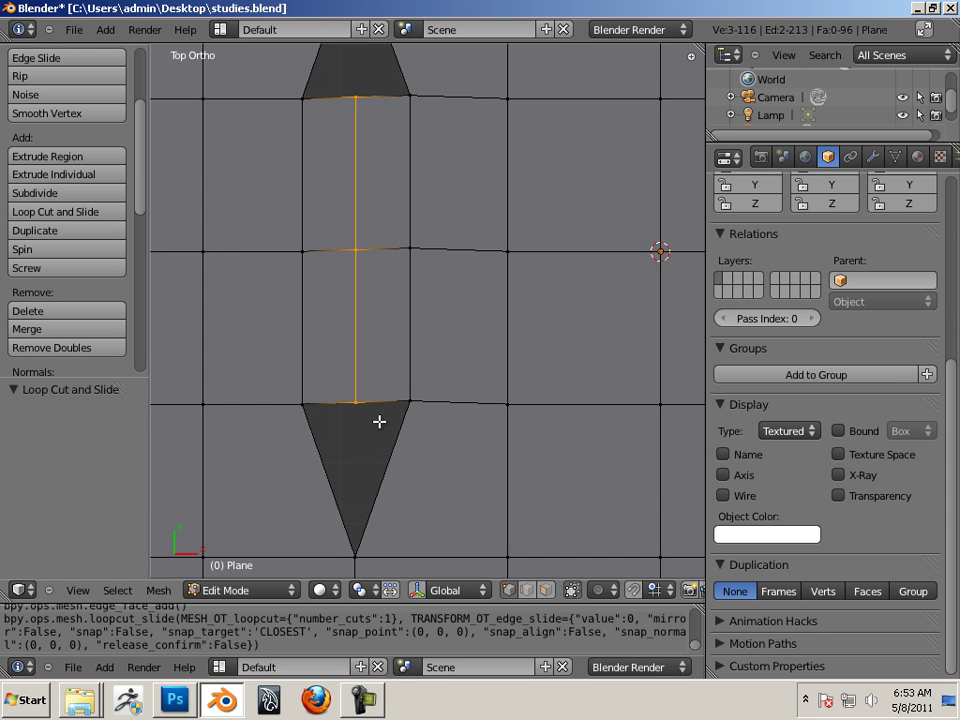
middle_click_drag(379, 420, 439, 348, "shift")
scroll(439, 348, "up", 3)
right_click(479, 329)
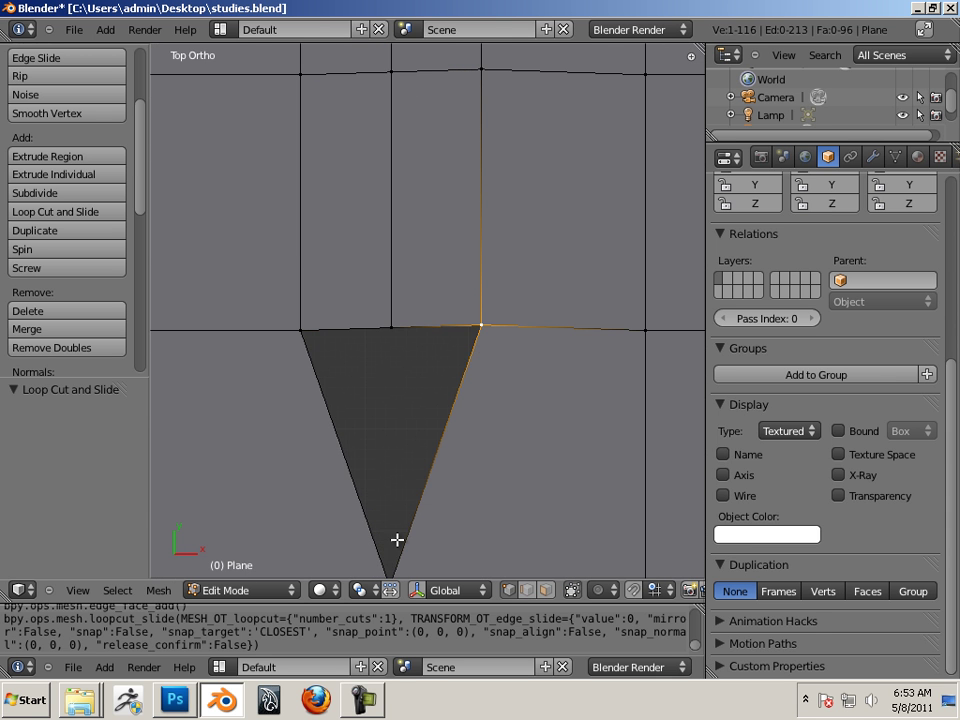
middle_click_drag(410, 514, 424, 467, "shift")
right_click(414, 488, "shift")
right_click(421, 239, "shift")
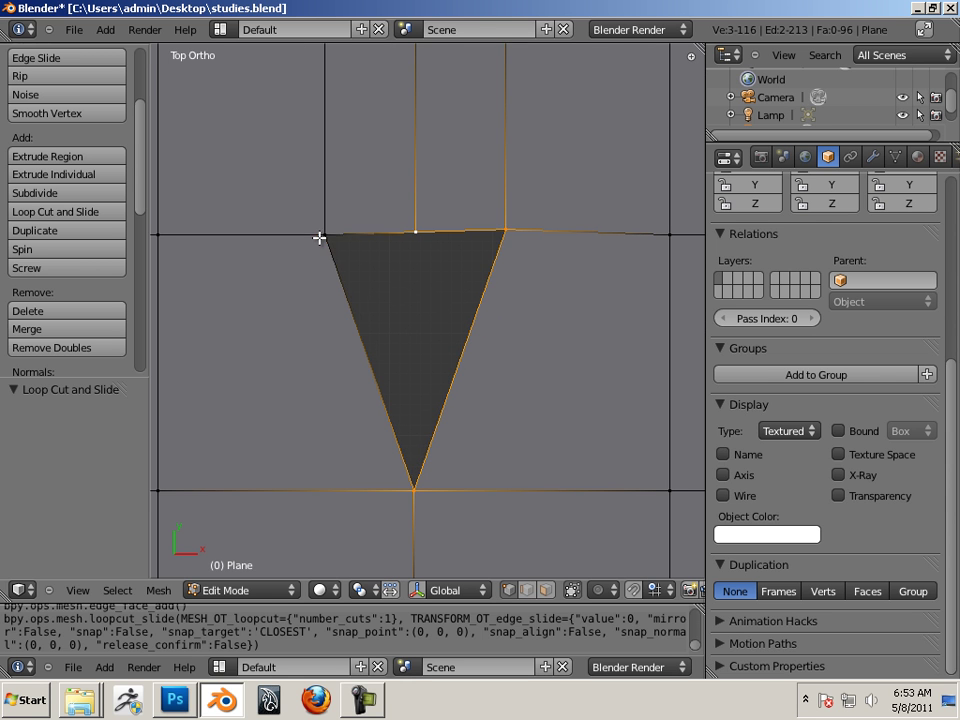
right_click(317, 240, "shift")
key("f")
Fill the top triangular end of the opening with a face from its four vertices.
middle_click_drag(411, 171, 431, 514, "shift")
right_click(438, 182)
right_click(497, 336, "shift")
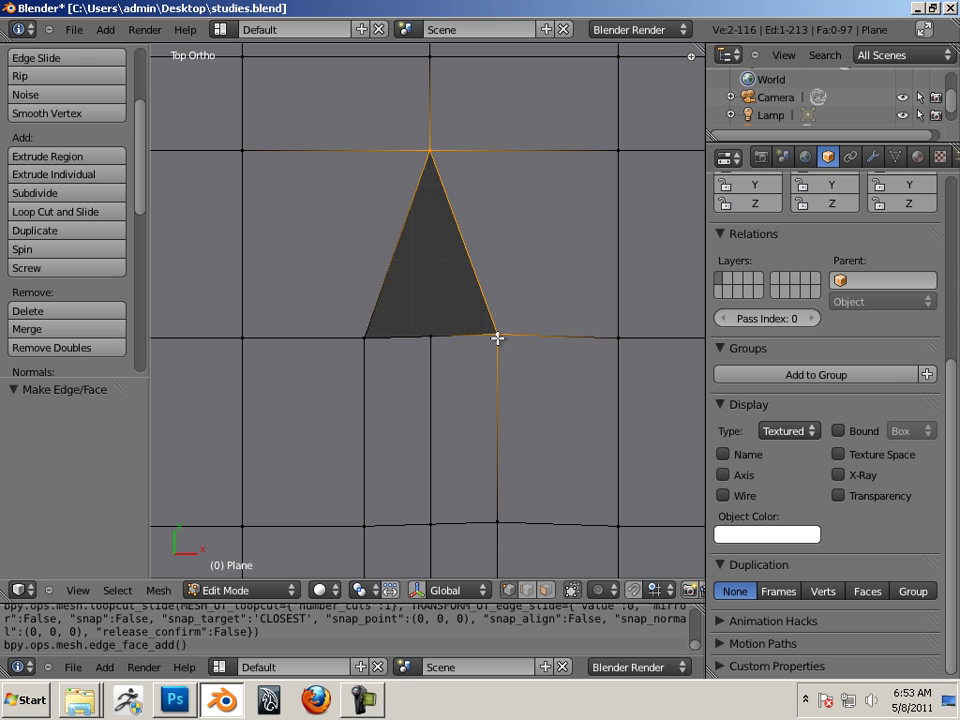
right_click(436, 343, "shift")
right_click(365, 339, "shift")
key("f")
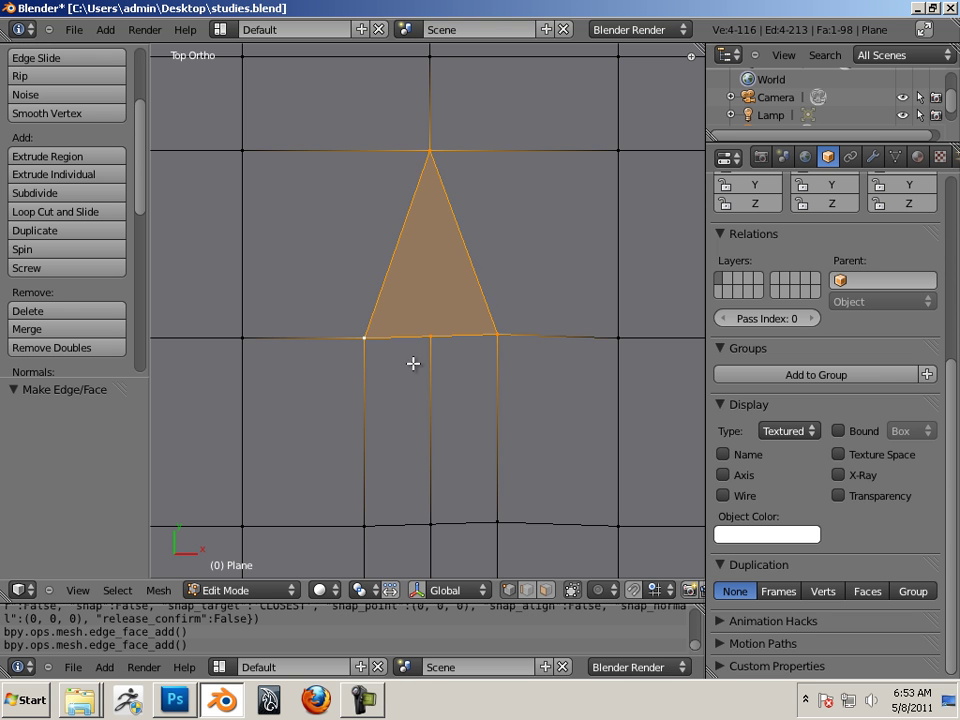
scroll(306, 347, "down", 6)
middle_click_drag(398, 366, 349, 331, "shift")
scroll(376, 338, "up", 1)
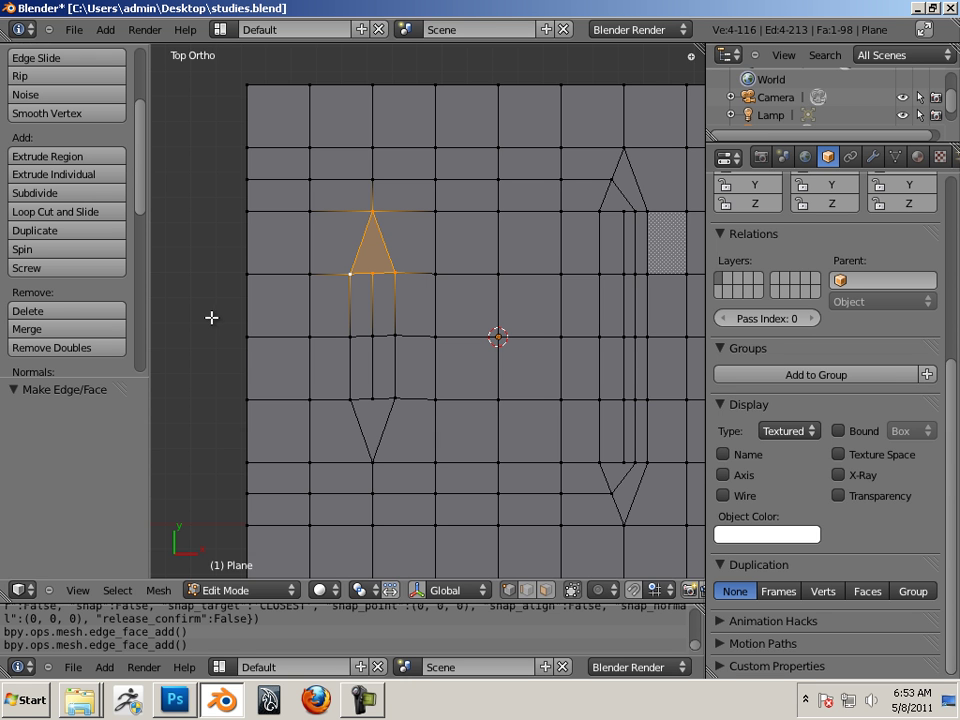
Cut an unslid supporting edge loop around the left opening, then switch to face selection.
key("ctrl+r")
left_click(246, 252)
right_click(246, 252)
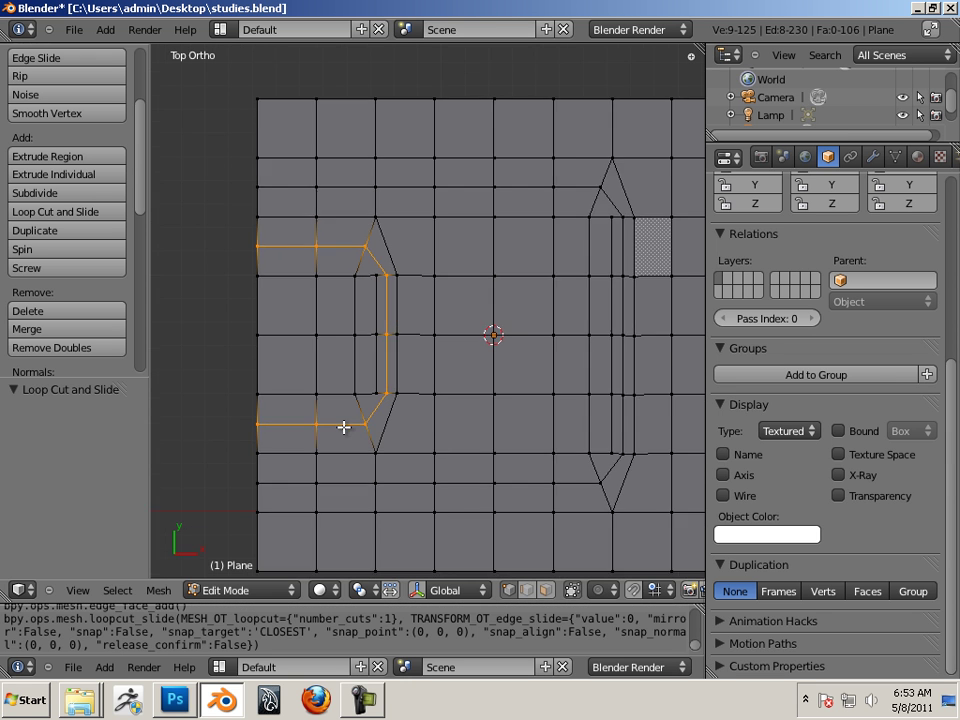
scroll(304, 417, "down", 2)
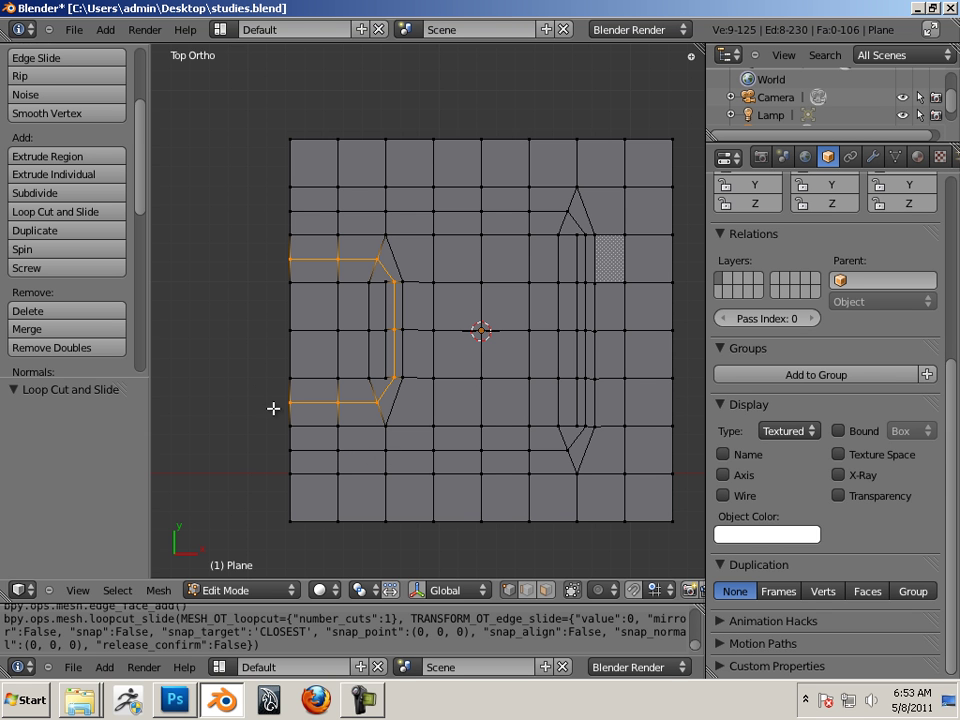
left_click(548, 590)
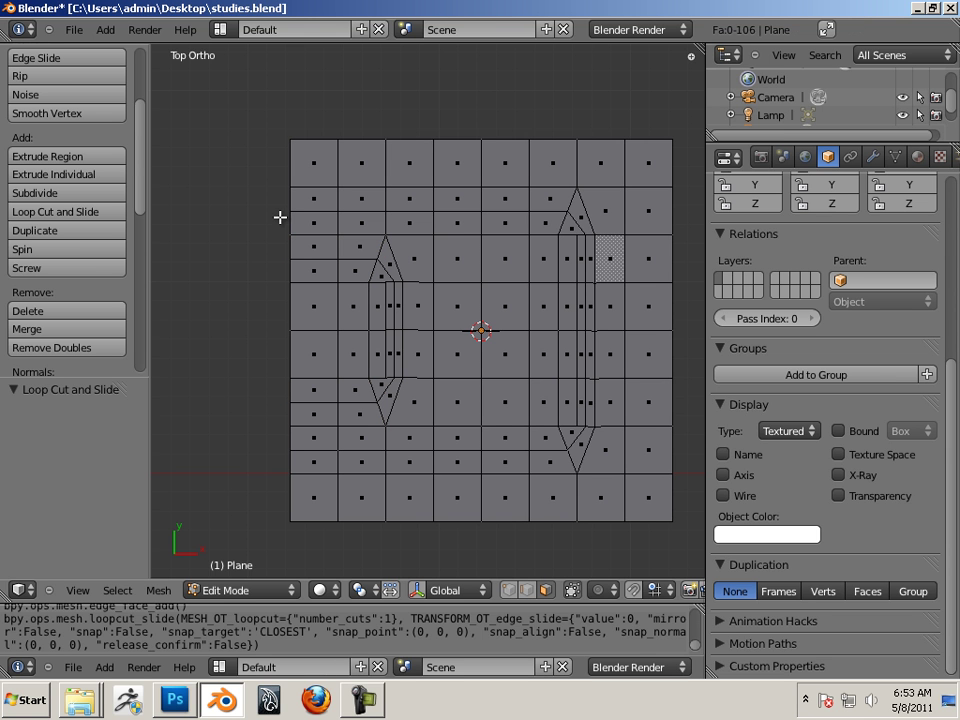
Select the large rounded-corner patch of faces, including the thin right-edge faces.
left_click_drag(290, 214, 580, 443)
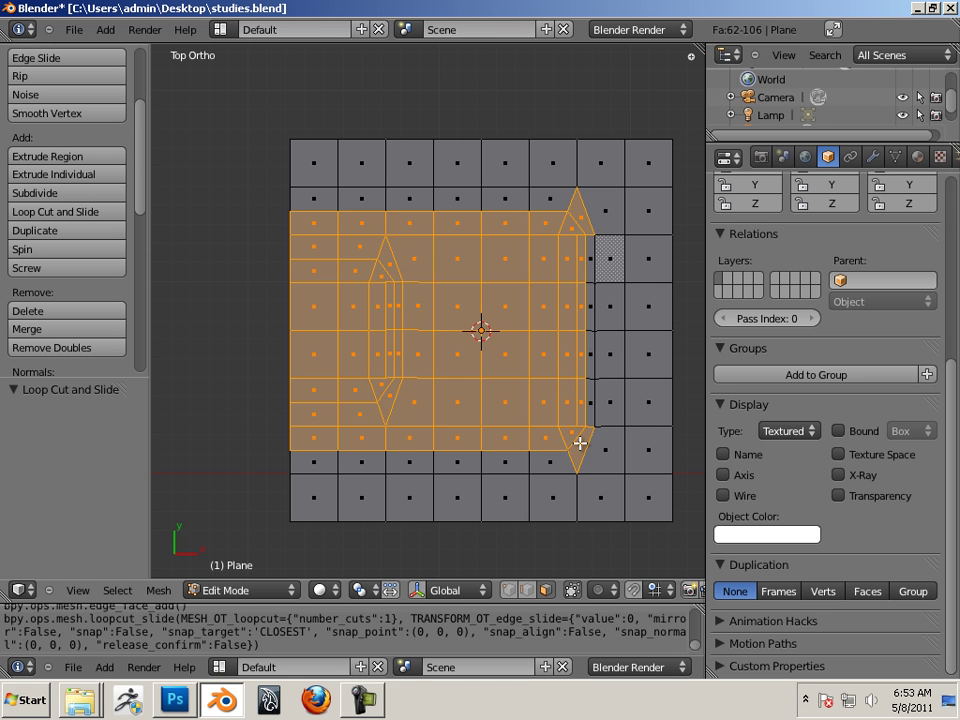
right_click(582, 218)
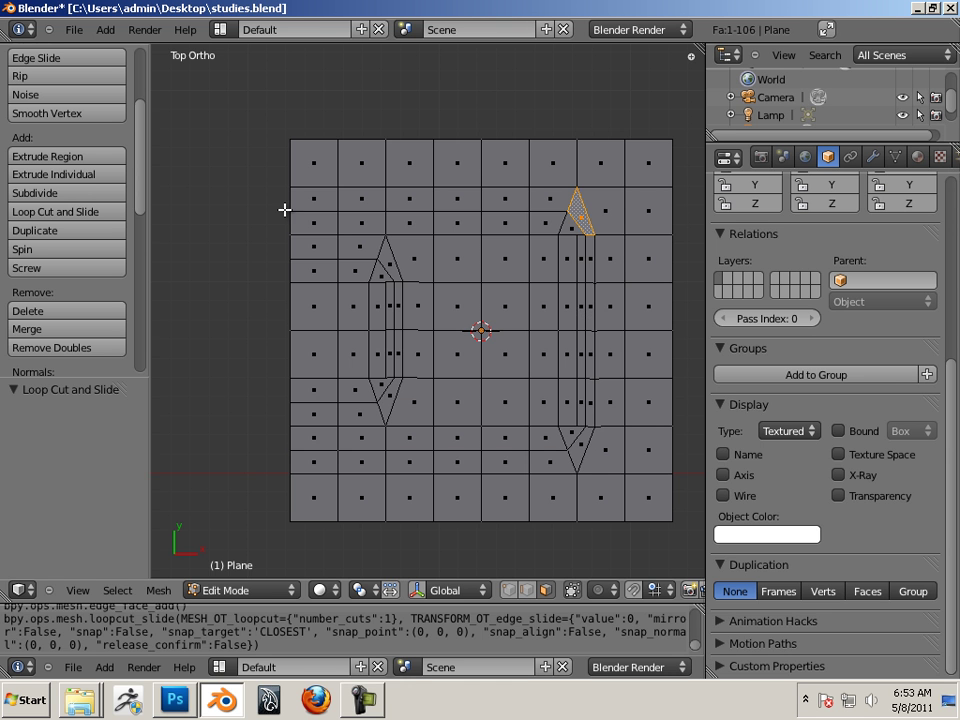
left_click_drag(285, 212, 576, 440)
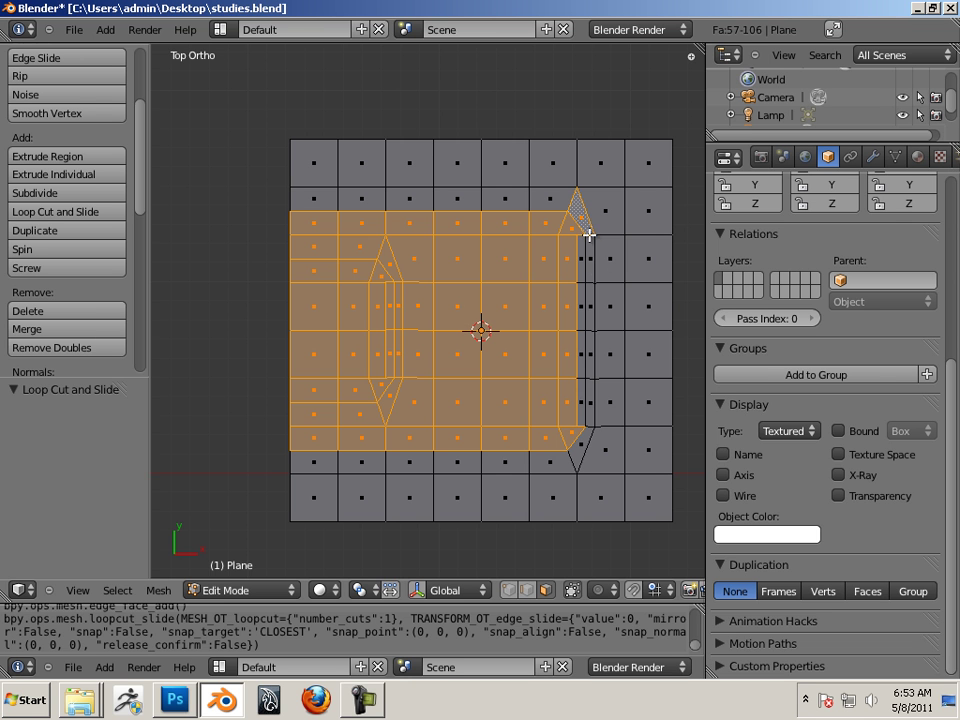
right_click(584, 219, "shift")
right_click(546, 256, "shift")
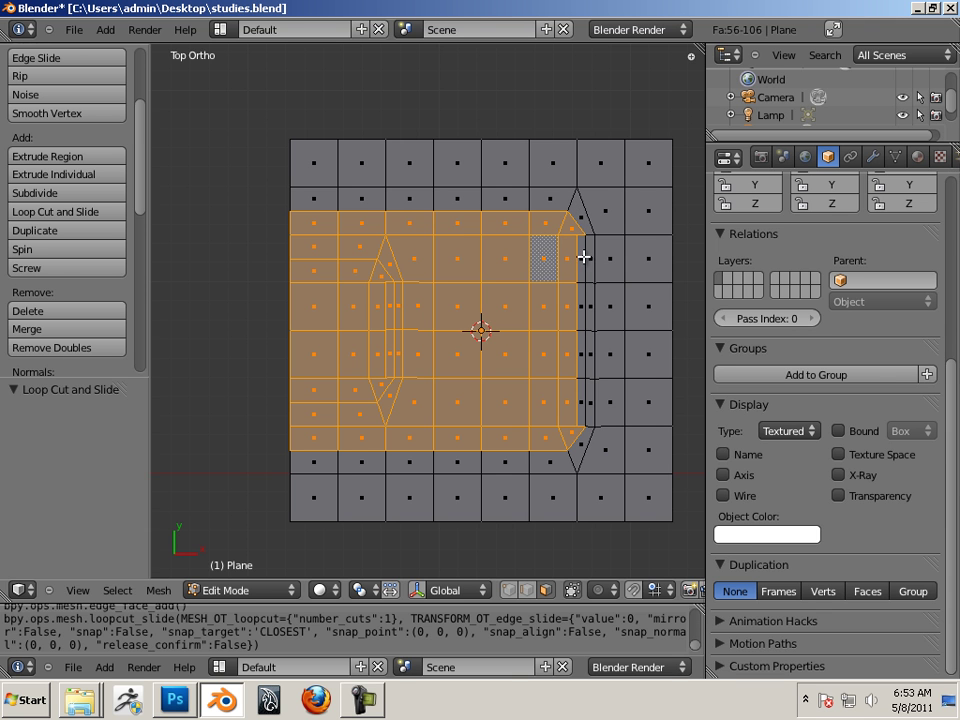
right_click(582, 252, "shift")
right_click(582, 300, "shift")
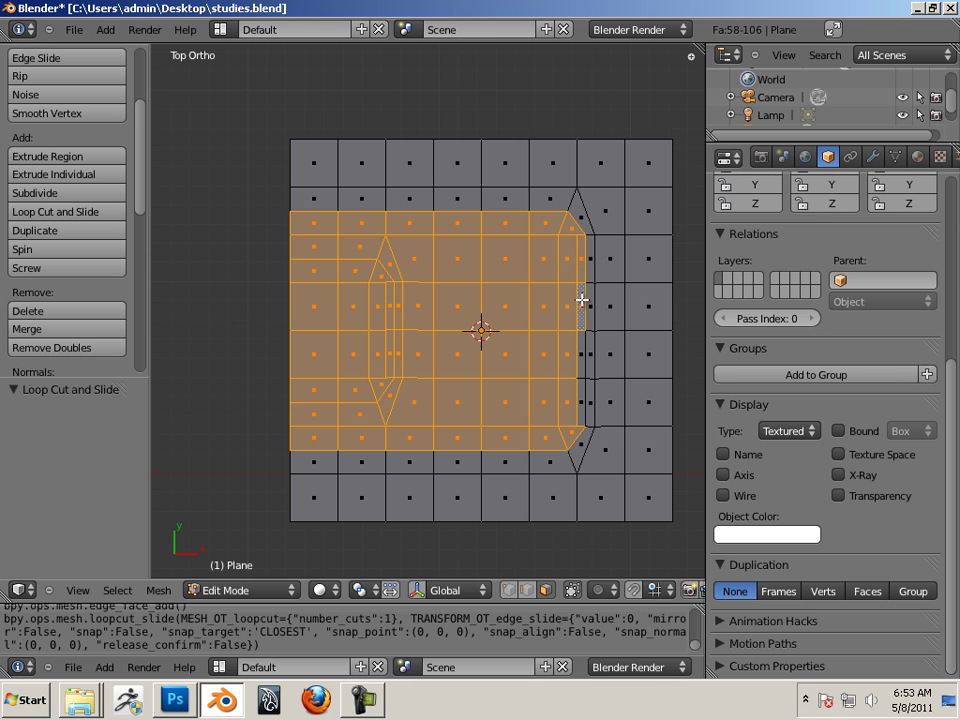
right_click(582, 357, "shift")
right_click(584, 398, "shift")
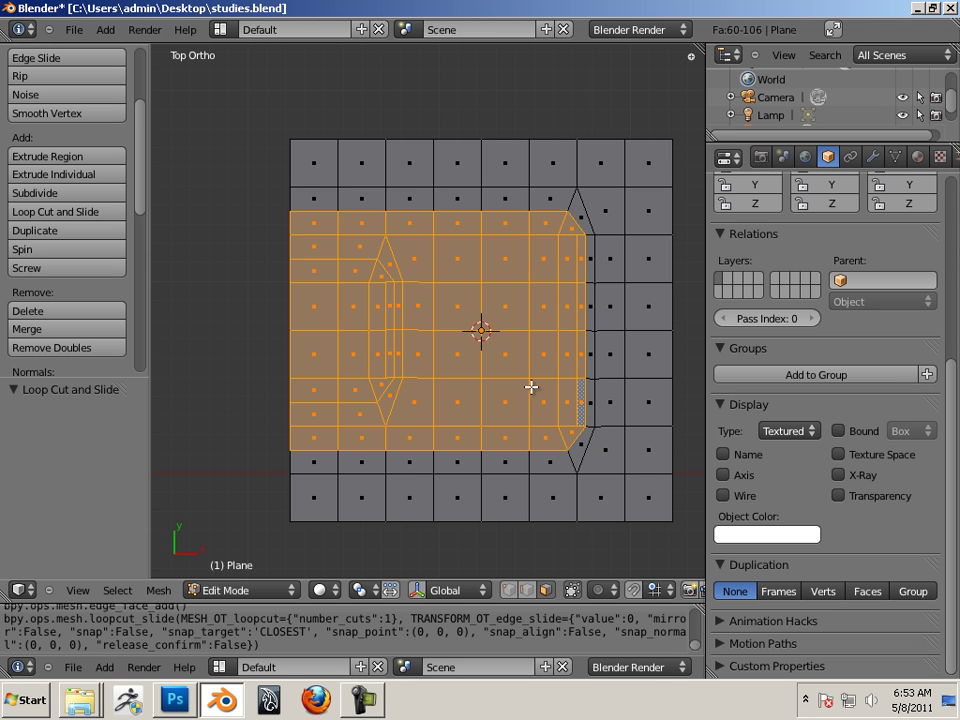
scroll(527, 384, "up", 1)
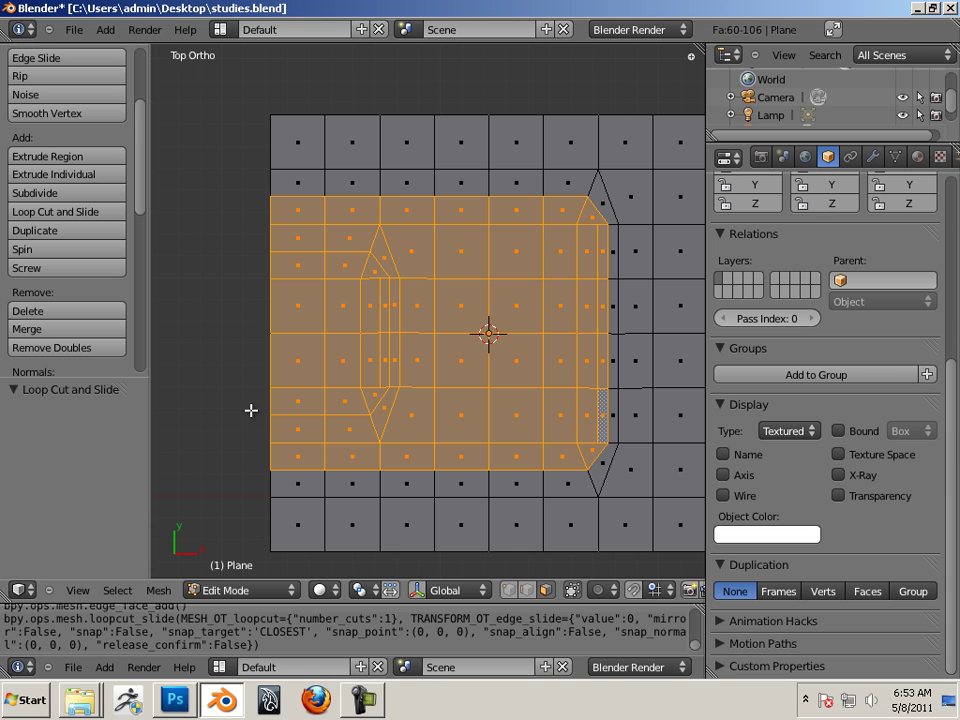
right_click(303, 458, "shift")
right_click(290, 461, "shift")
right_click(298, 458, "shift")
right_click(300, 458, "shift")
scroll(291, 459, "down", 3)
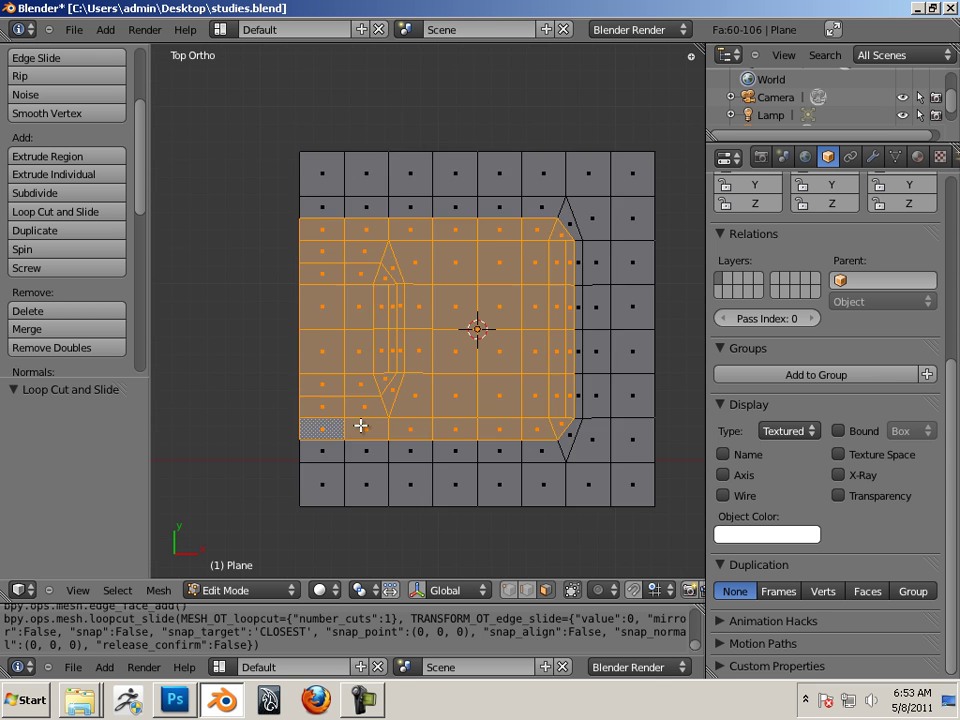
Extrude the selected faces upward by 1.255 to form the lower tier block.
middle_click_drag(360, 424, 333, 300)
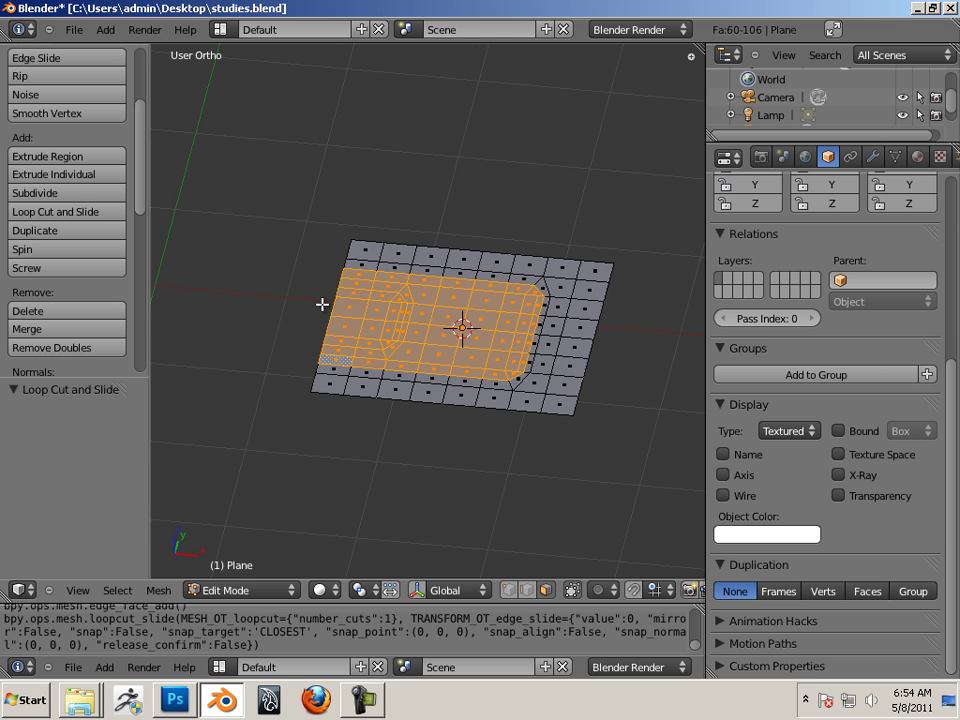
key("e")
left_click(332, 167)
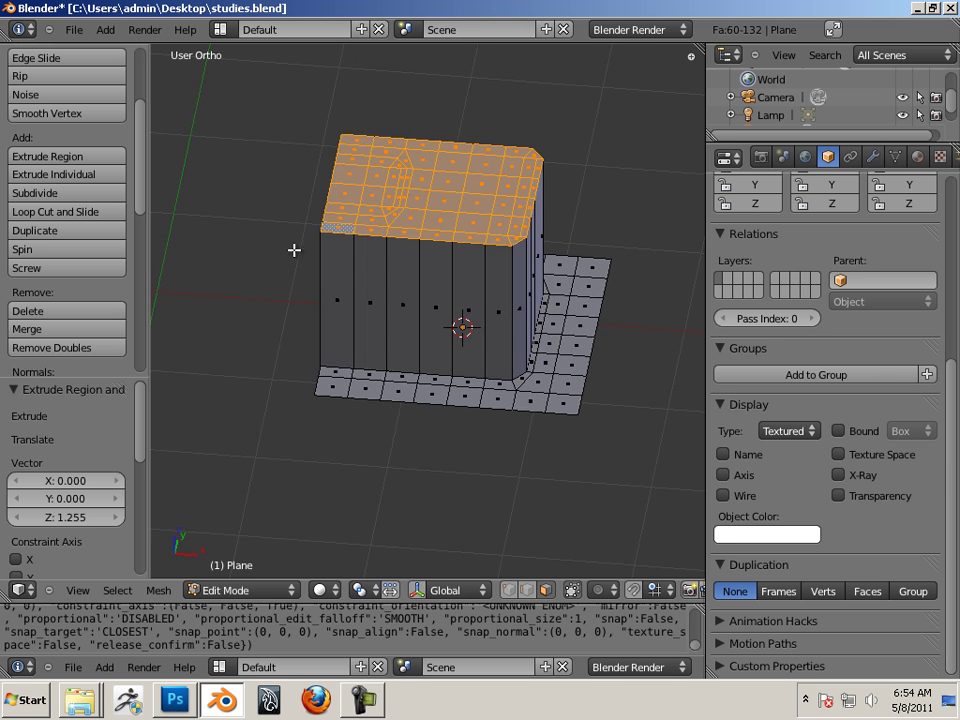
middle_click_drag(294, 250, 375, 401)
right_click(315, 257)
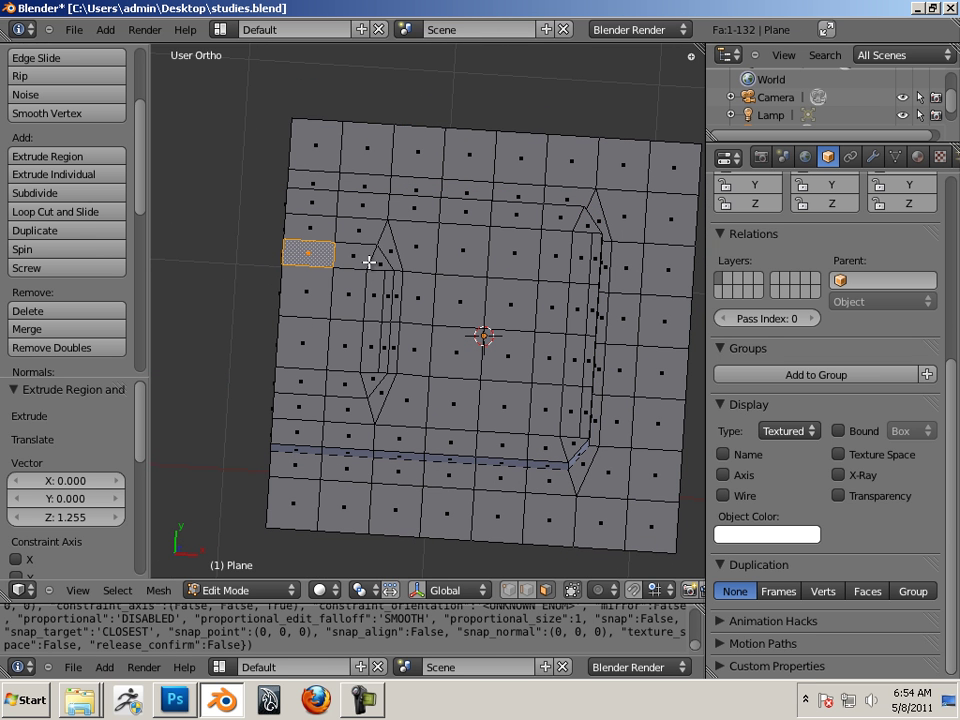
Select the 14-face patch at the back-left of the block's top.
right_click(357, 259, "shift")
right_click(383, 270, "shift")
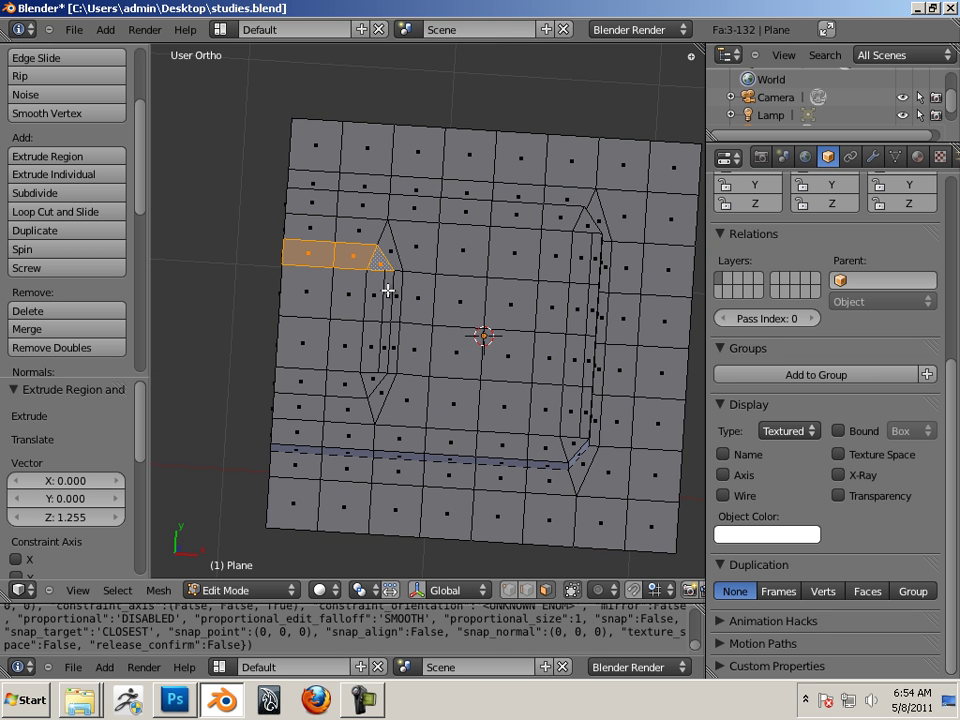
right_click(388, 293, "shift")
right_click(375, 300, "shift")
right_click(384, 348, "shift")
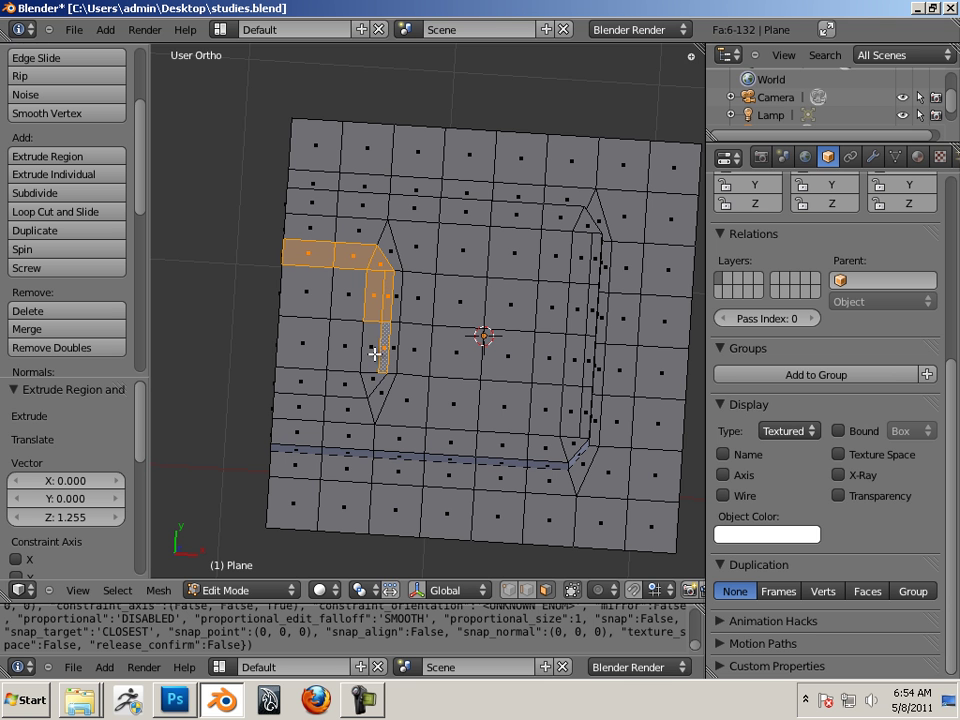
right_click(368, 349, "shift")
right_click(345, 347, "shift")
right_click(309, 345, "shift")
right_click(311, 300, "shift")
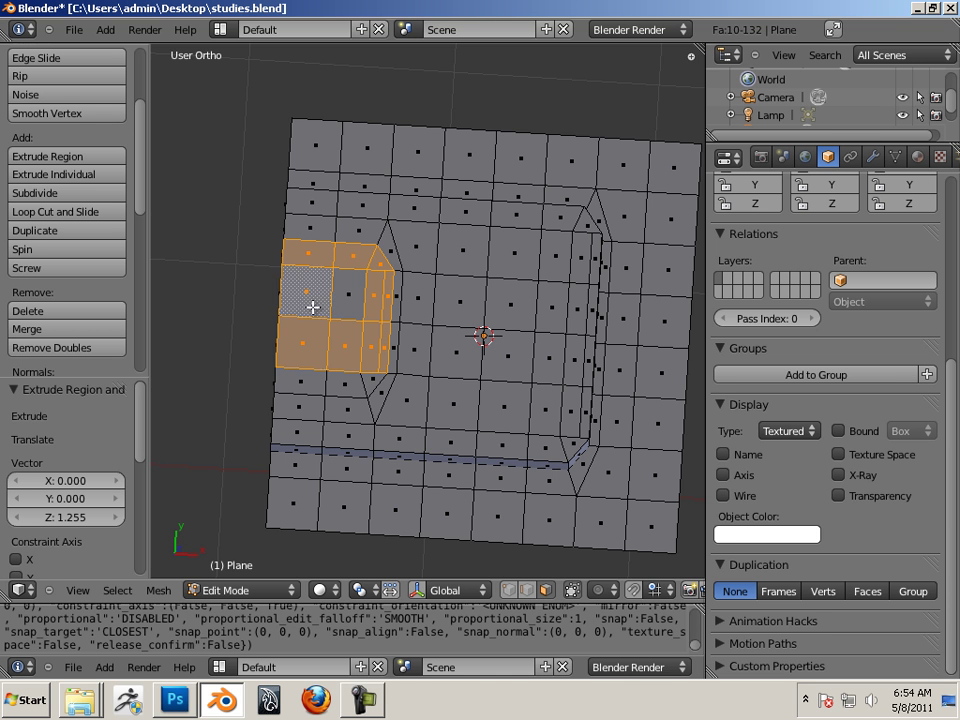
right_click(341, 312, "shift")
scroll(362, 354, "up", 2)
middle_click_drag(401, 385, 364, 343)
right_click(373, 368, "shift")
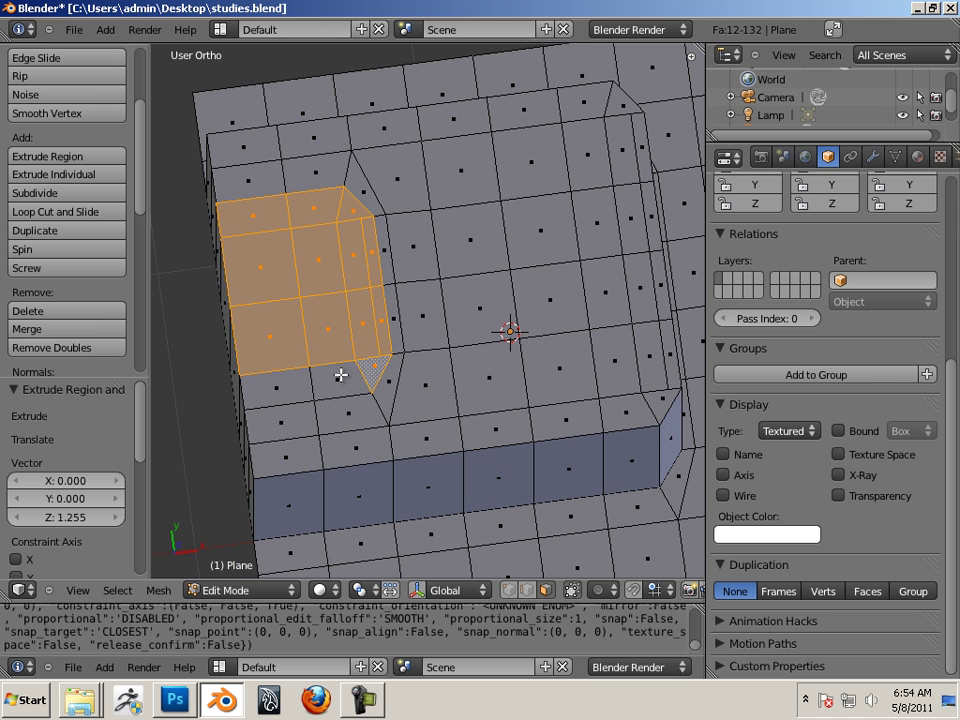
right_click(341, 377, "shift")
right_click(289, 386, "shift")
middle_click_drag(381, 377, 327, 255)
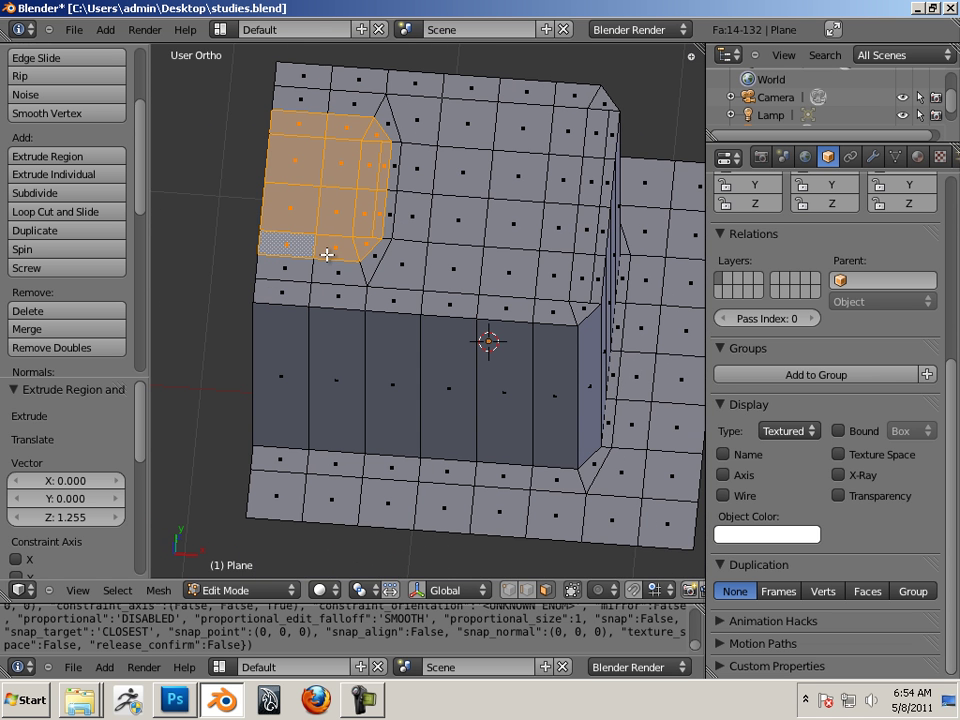
Extrude the selected patch upward by 1 unit to form the upper tier.
key("e")
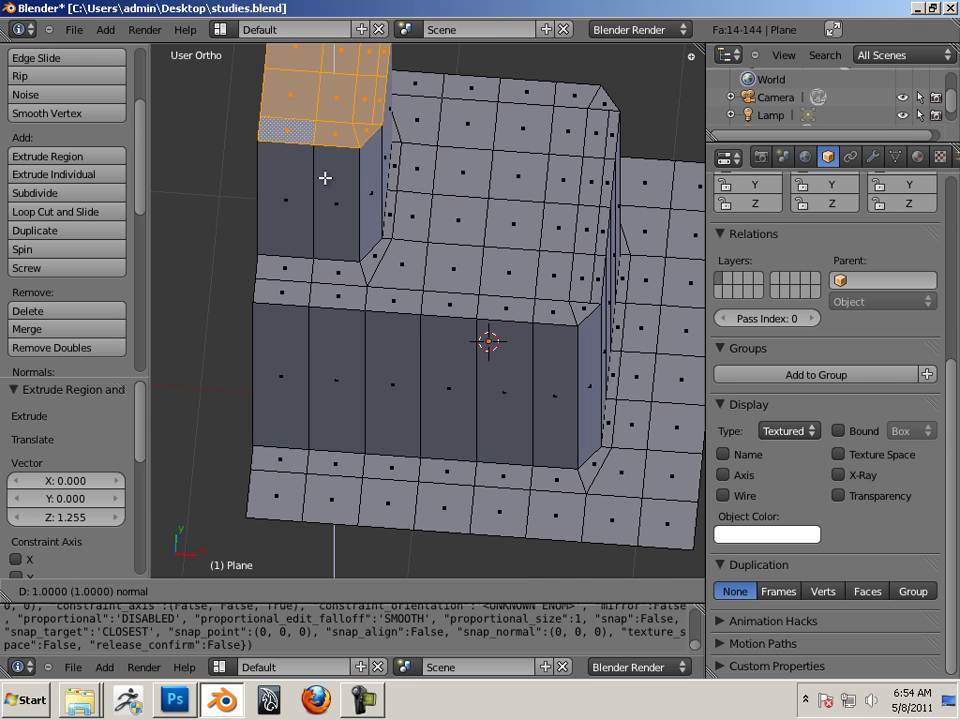
key("Return")
middle_click_drag(396, 199, 432, 304)
Return to Object Mode and add a Multiresolution modifier subdivided four times.
key("Tab")
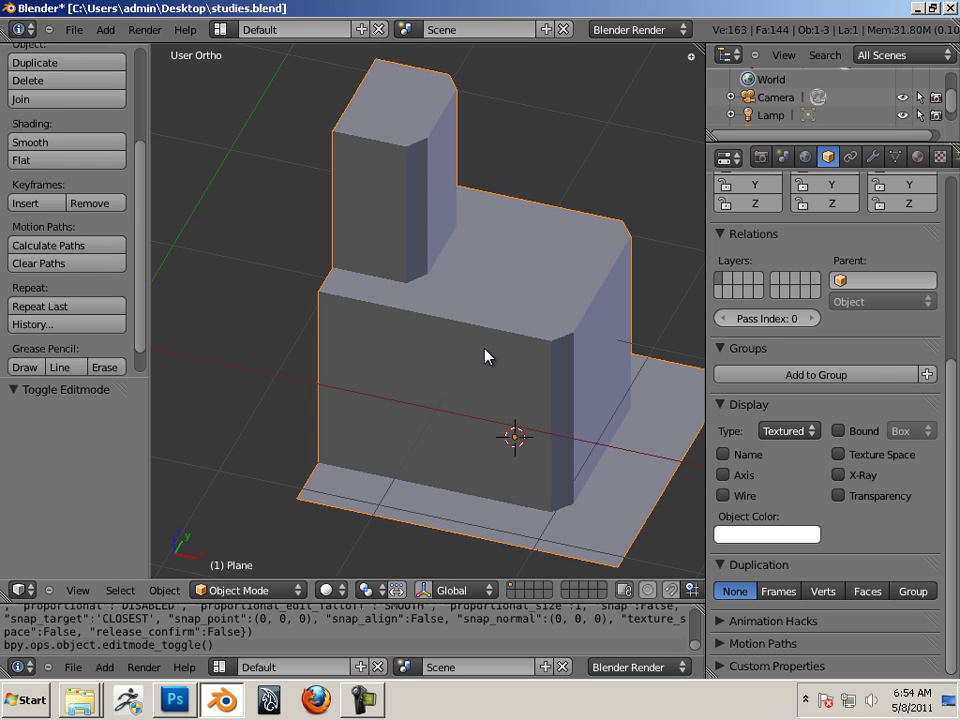
middle_click_drag(420, 330, 540, 187)
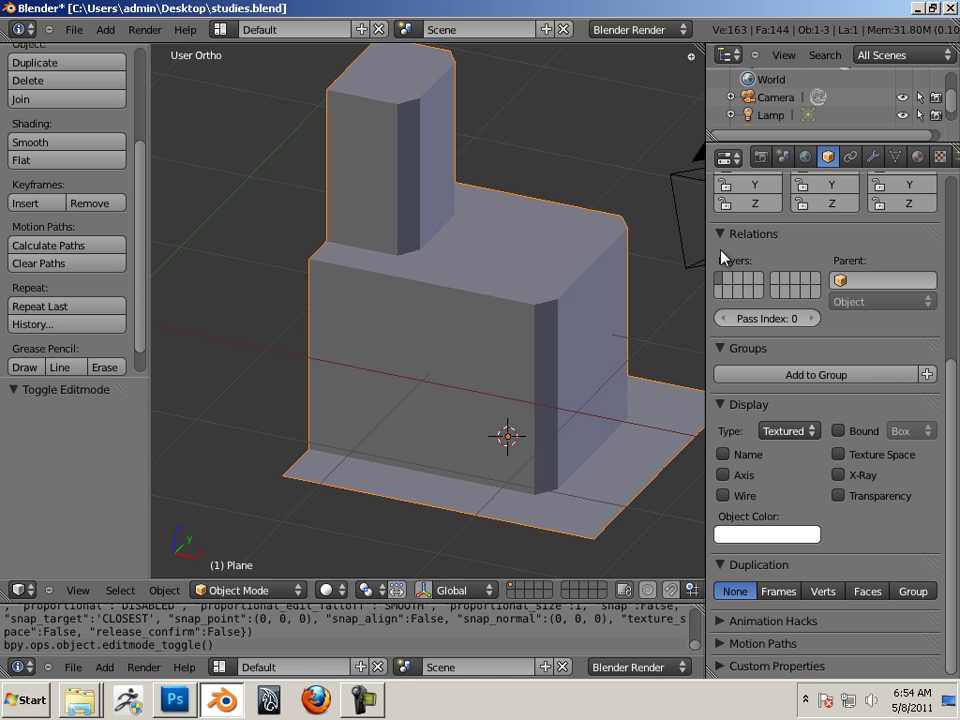
left_click(872, 157)
left_click(825, 245)
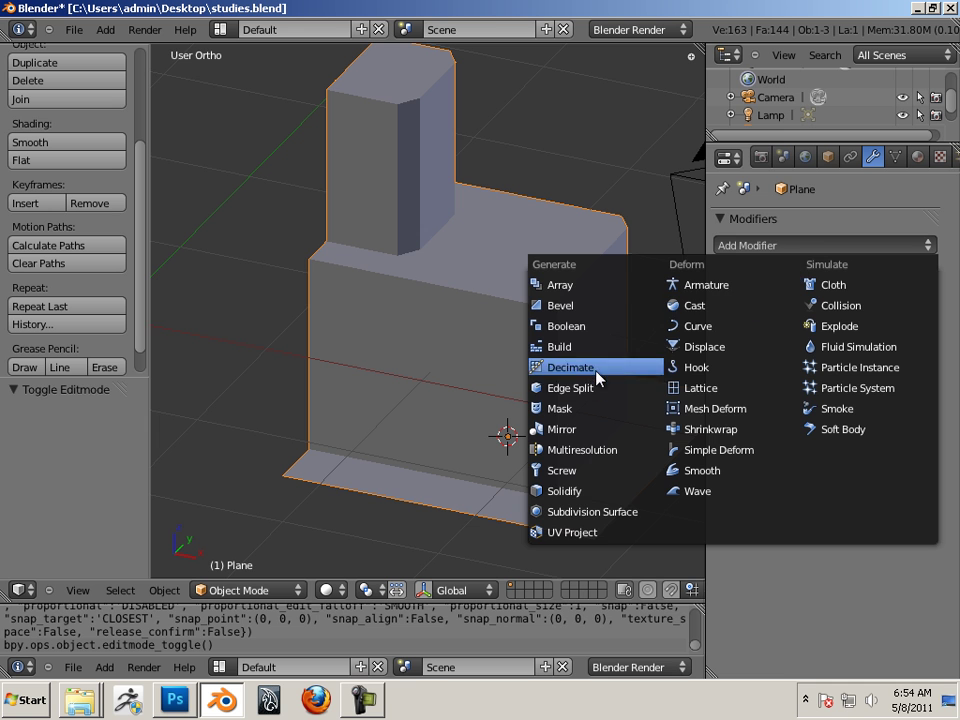
left_click(600, 449)
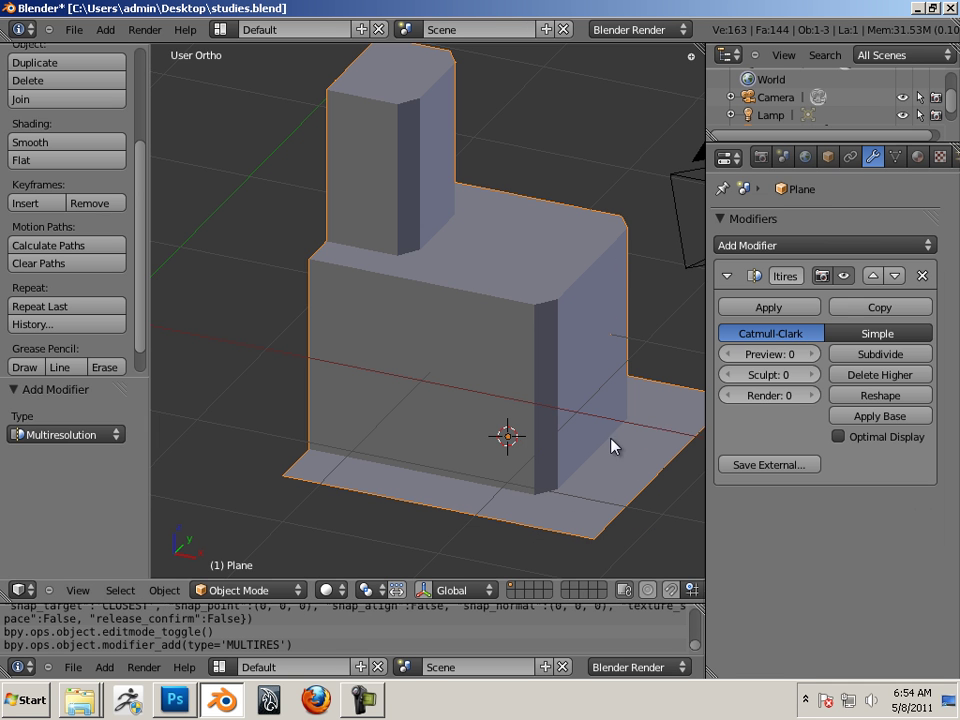
left_click(862, 356)
left_click(861, 357)
left_click(861, 357)
left_click(852, 358)
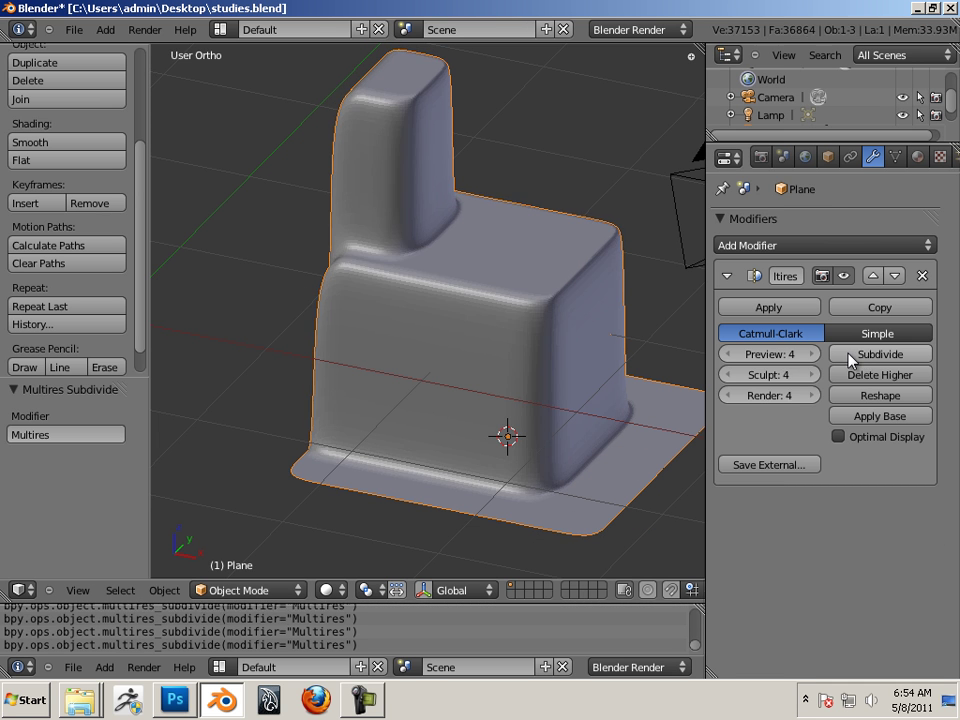
middle_click_drag(660, 348, 397, 275)
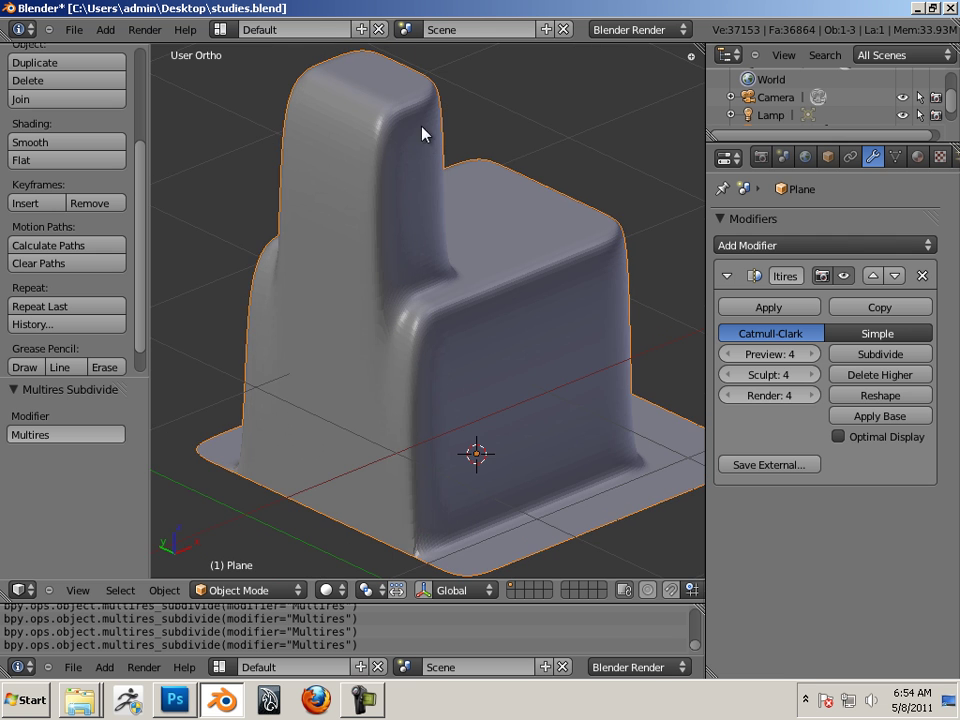
scroll(372, 341, "up", 5)
middle_click_drag(372, 341, 461, 437)
In Edit Mode, add an unslid edge loop along the column's outer corner.
key("Tab")
middle_click_drag(293, 346, 354, 337)
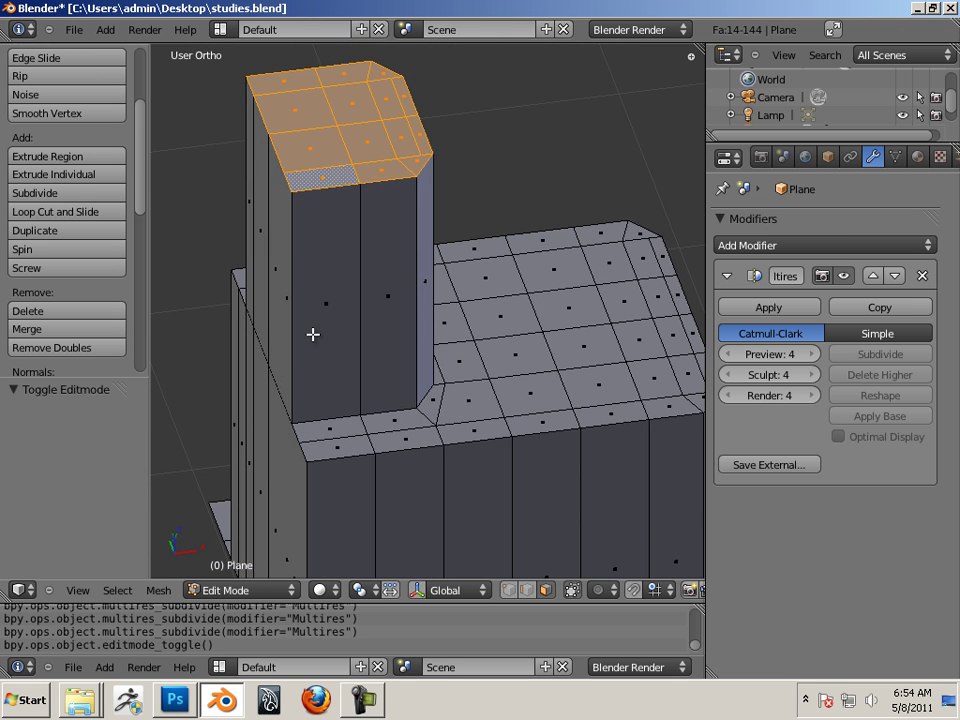
middle_click_drag(308, 479, 352, 374)
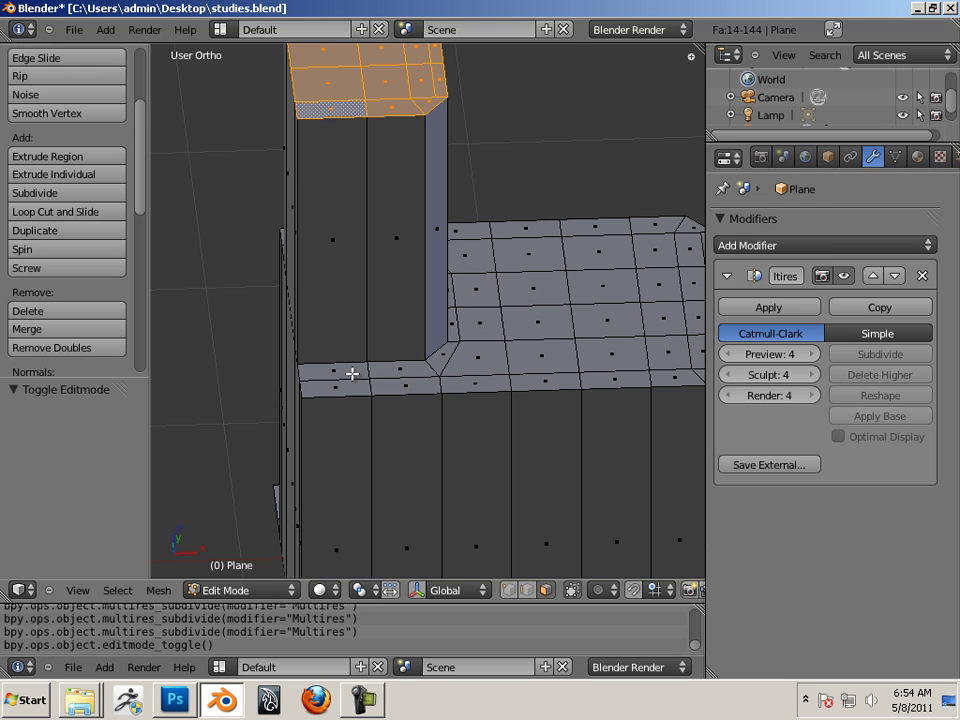
key("ctrl+r")
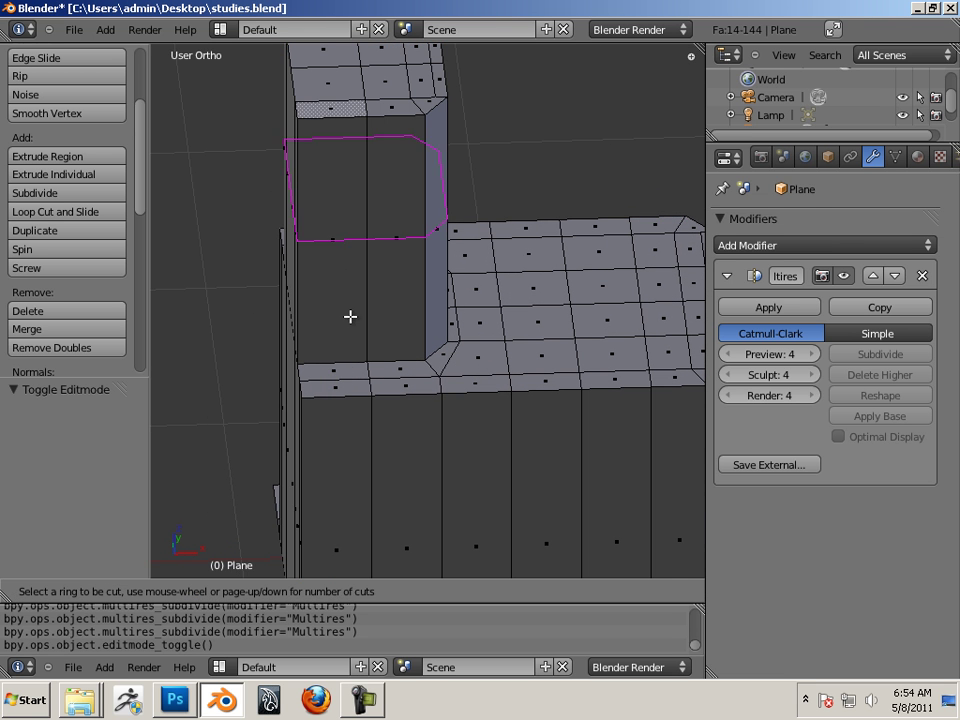
left_click(339, 371)
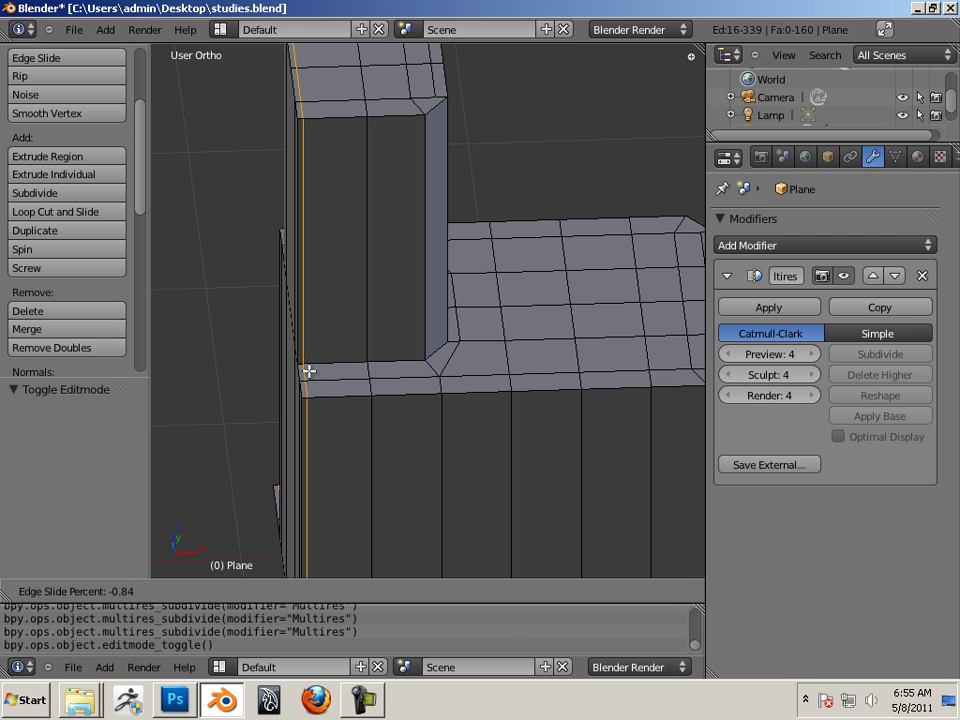
right_click(306, 372)
Inspect the new loop, then return to Object Mode and deselect everything.
middle_click_drag(461, 424, 355, 265)
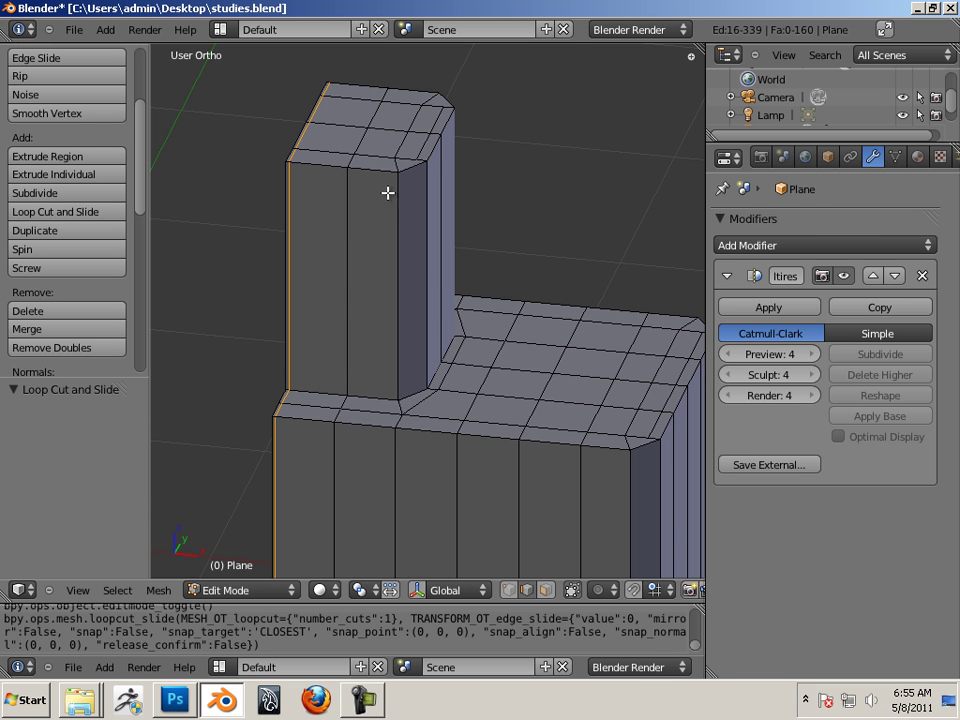
middle_click_drag(388, 193, 422, 490)
middle_click_drag(319, 239, 285, 235)
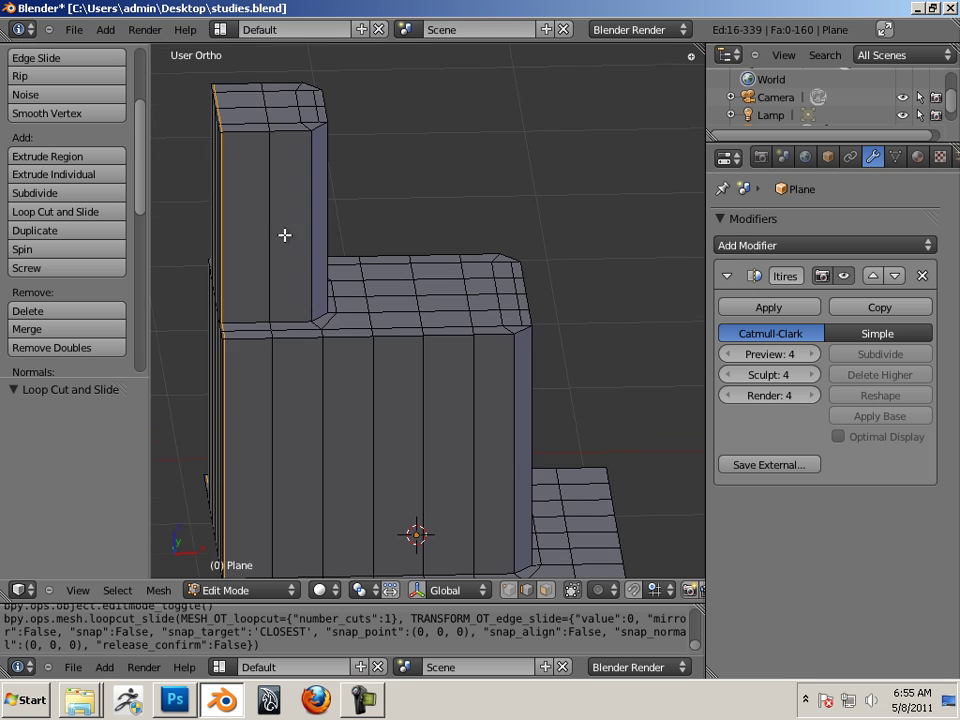
middle_click_drag(309, 314, 395, 366)
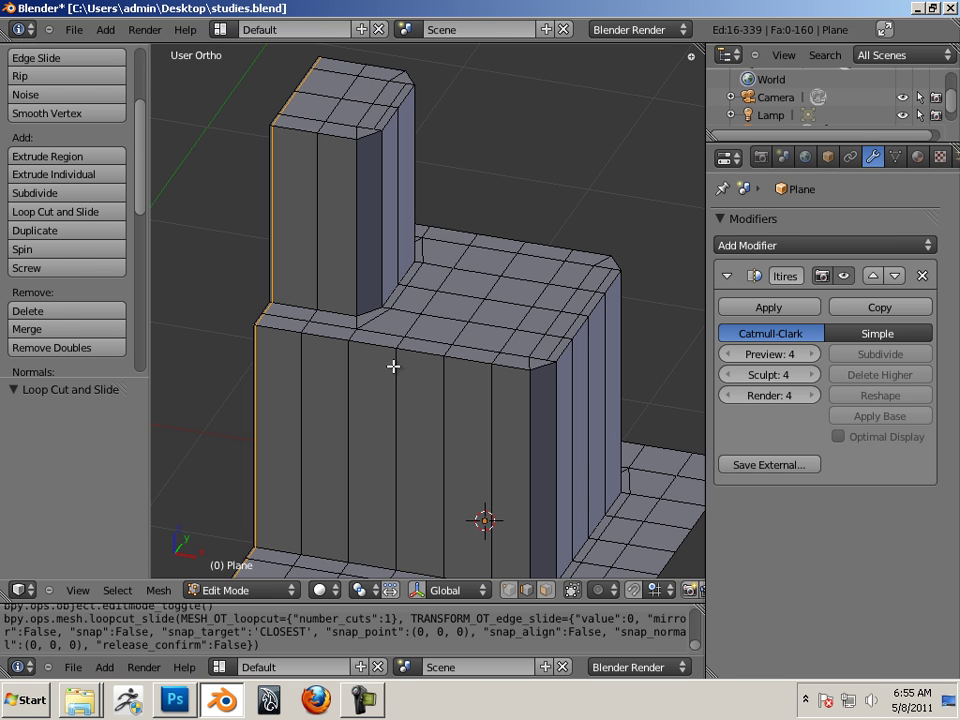
key("Tab")
key("a")
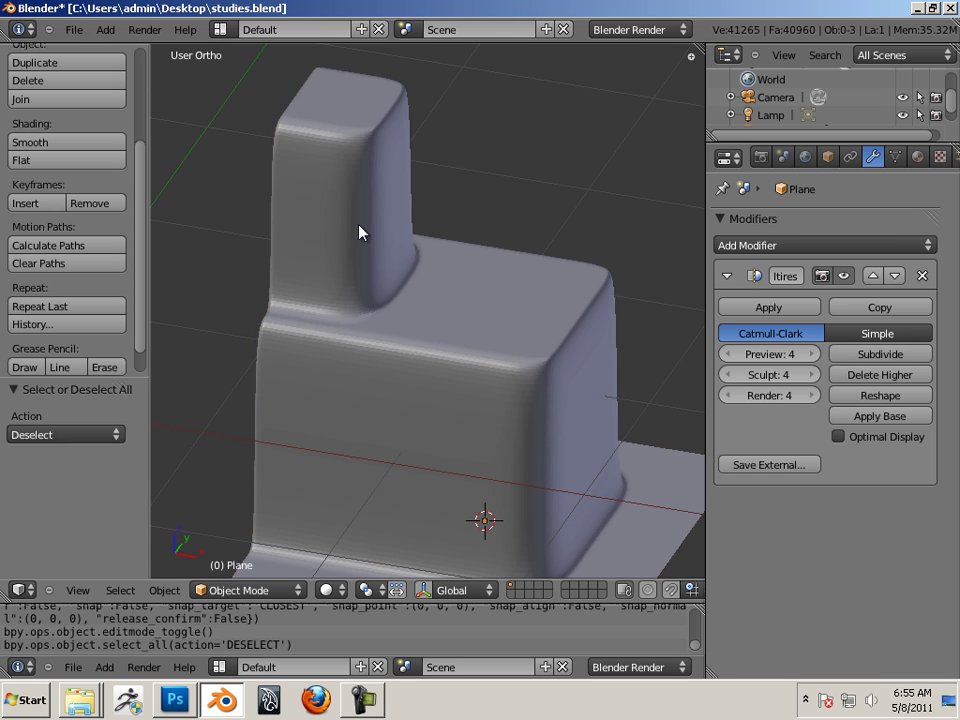
middle_click_drag(360, 229, 371, 255)
scroll(429, 186, "up", 3)
Loop-cut the sides of both tiers, sliding each loop up close to its top edge.
key("Tab")
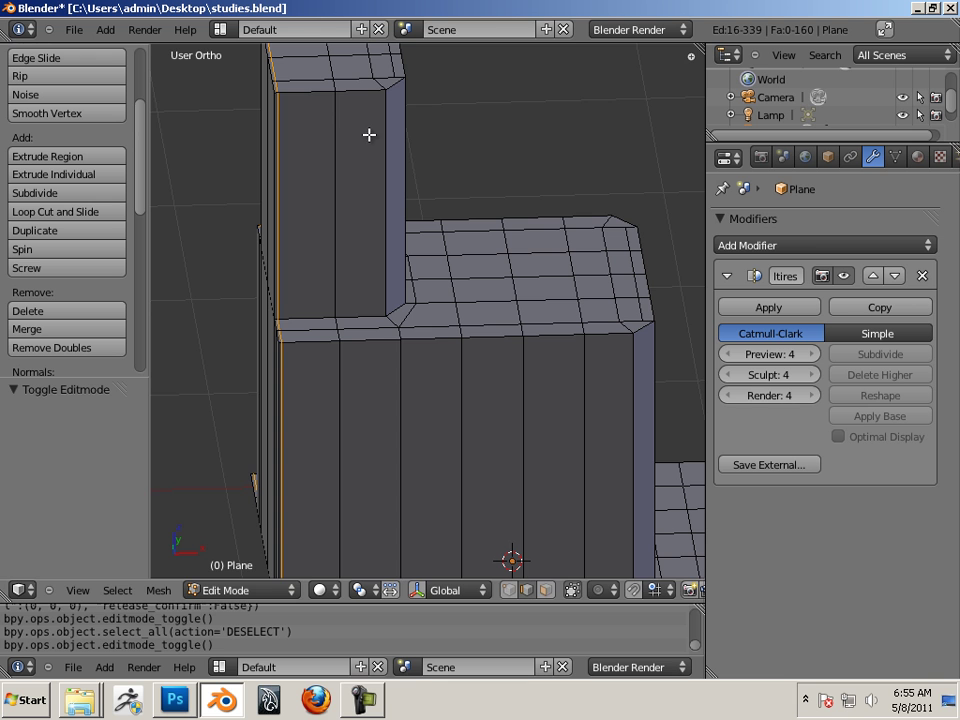
key("ctrl+r")
left_click(390, 112)
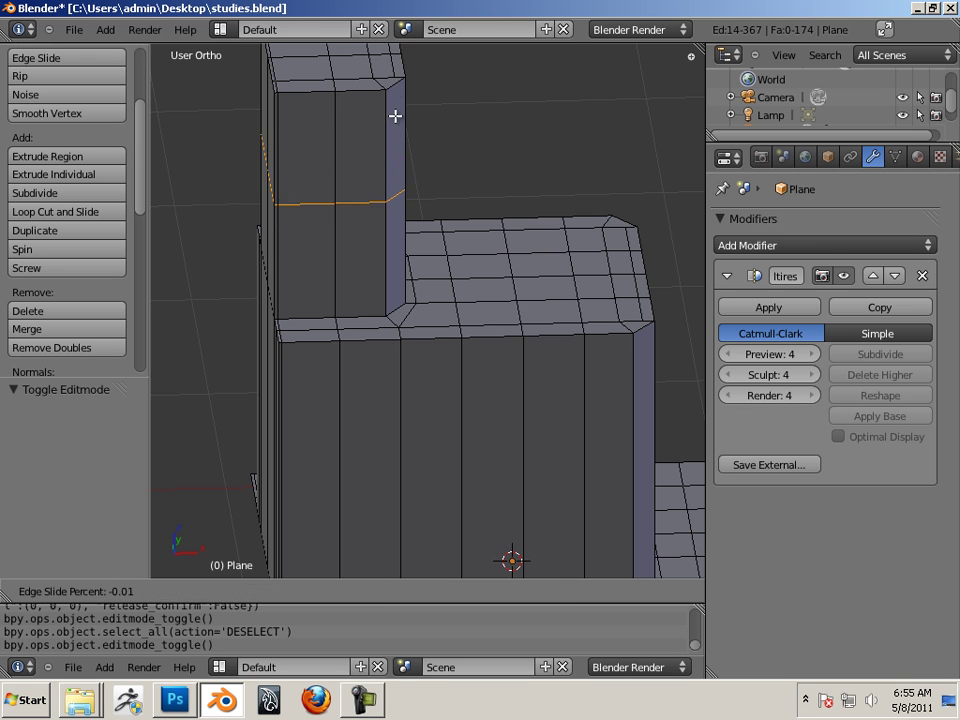
left_click(390, 11)
key("ctrl+r")
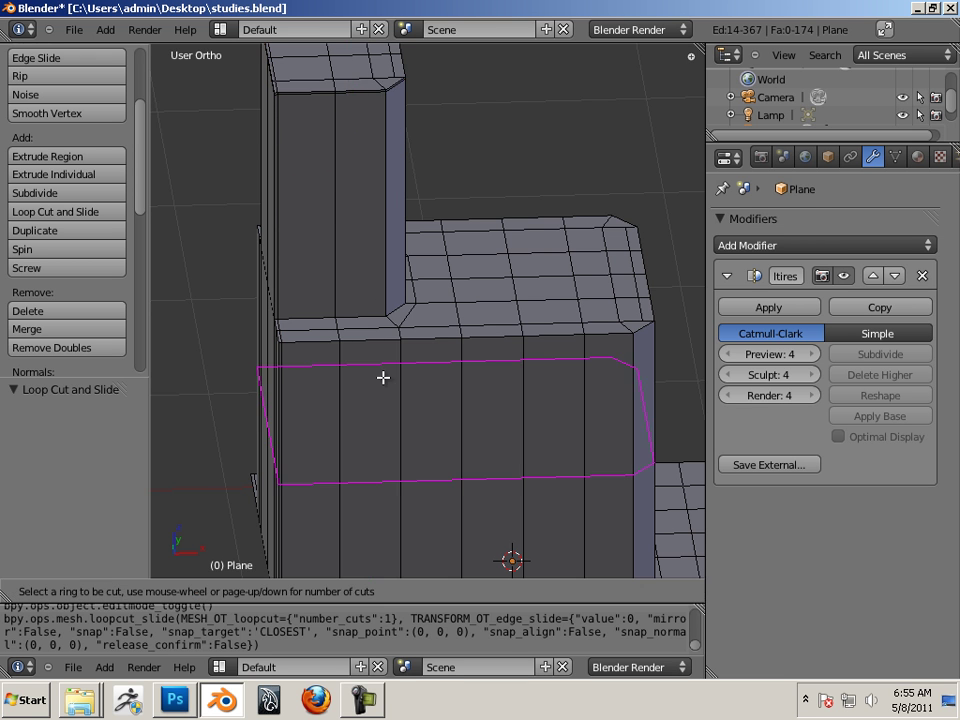
left_click(382, 372)
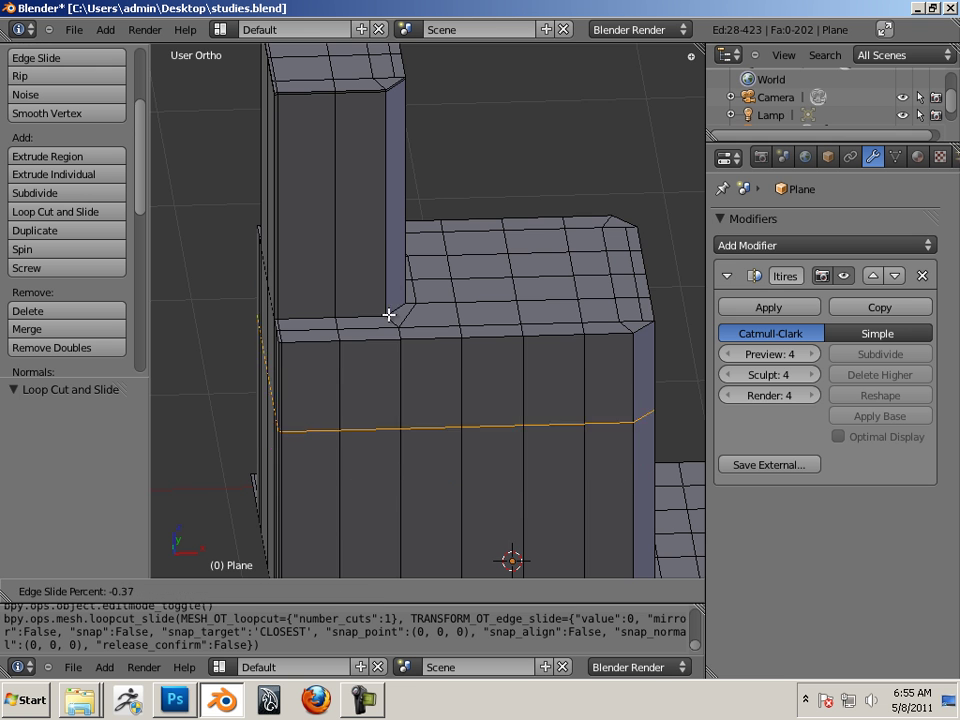
left_click(396, 236)
scroll(400, 318, "down", 3)
middle_click_drag(334, 309, 396, 425)
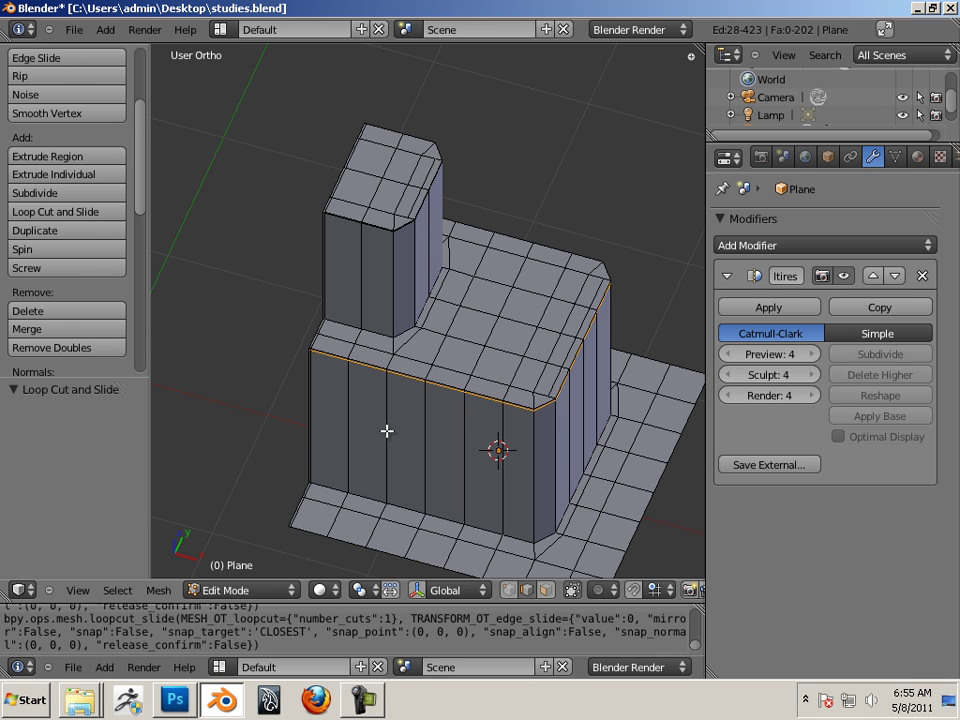
key("Tab")
middle_click_drag(369, 441, 236, 404)
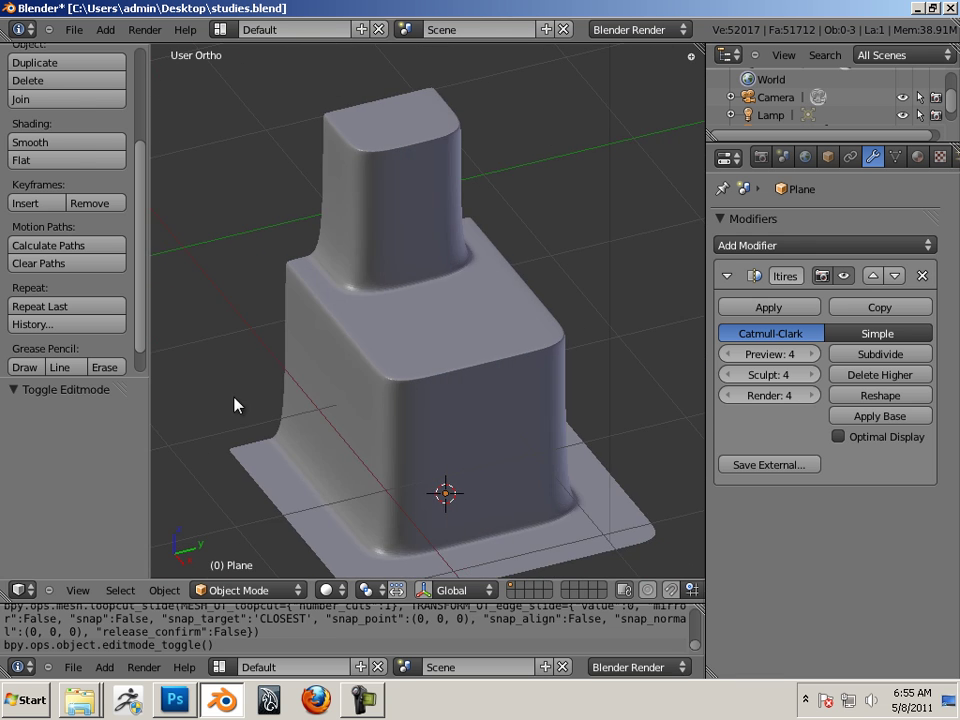
Add a centred edge loop around the lower tier's sides, undoing a stray extrude first.
key("Tab")
scroll(437, 416, "up", 5)
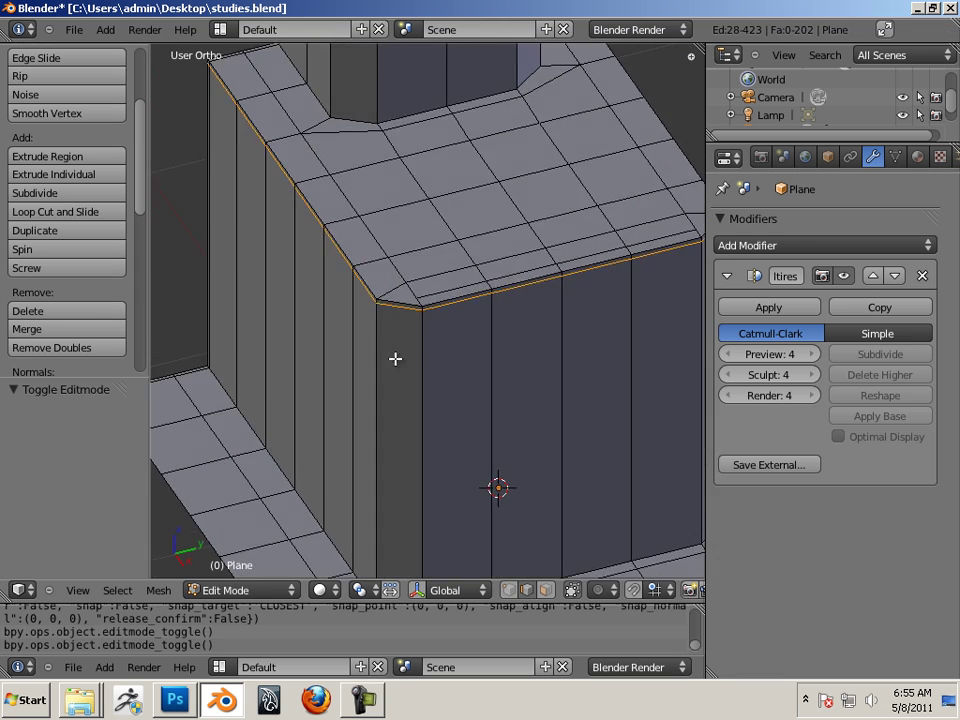
key("KP_2")
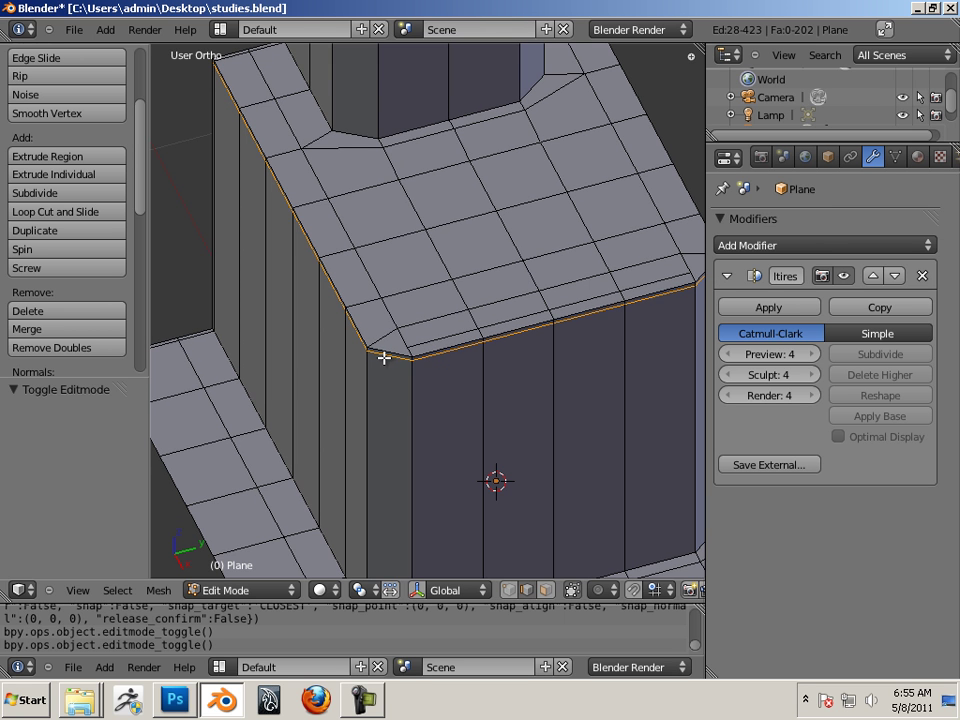
key("e")
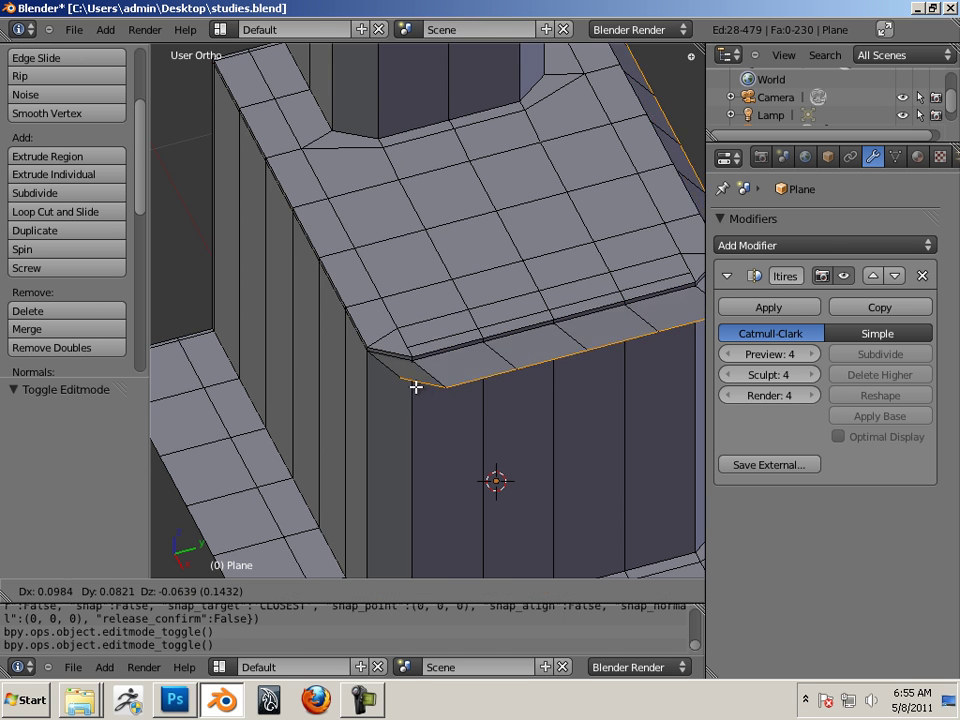
left_click(411, 389)
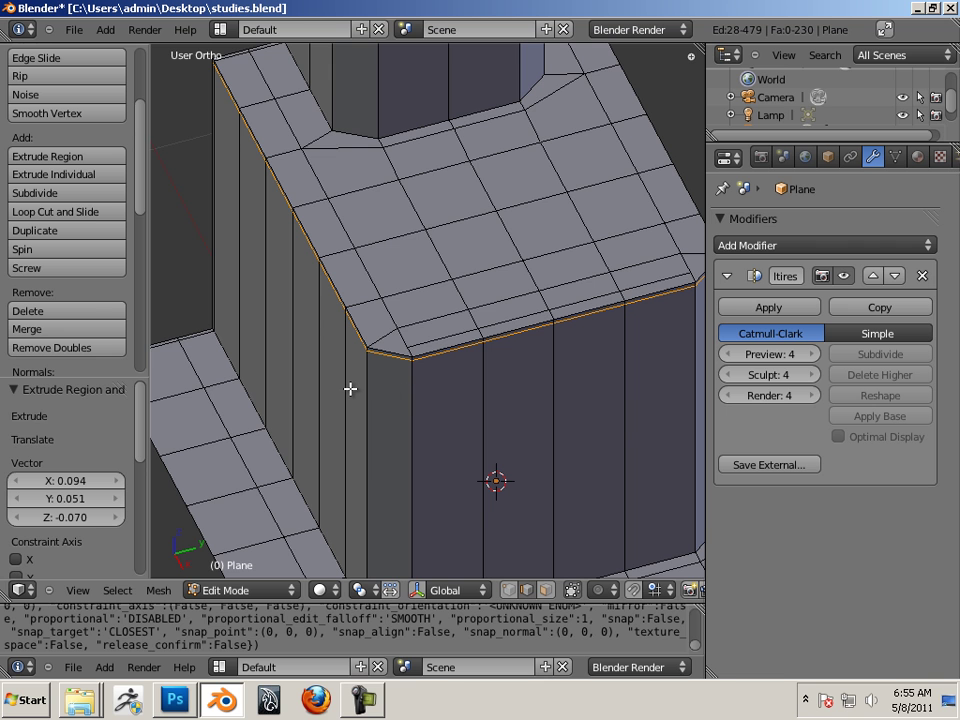
key("ctrl+z")
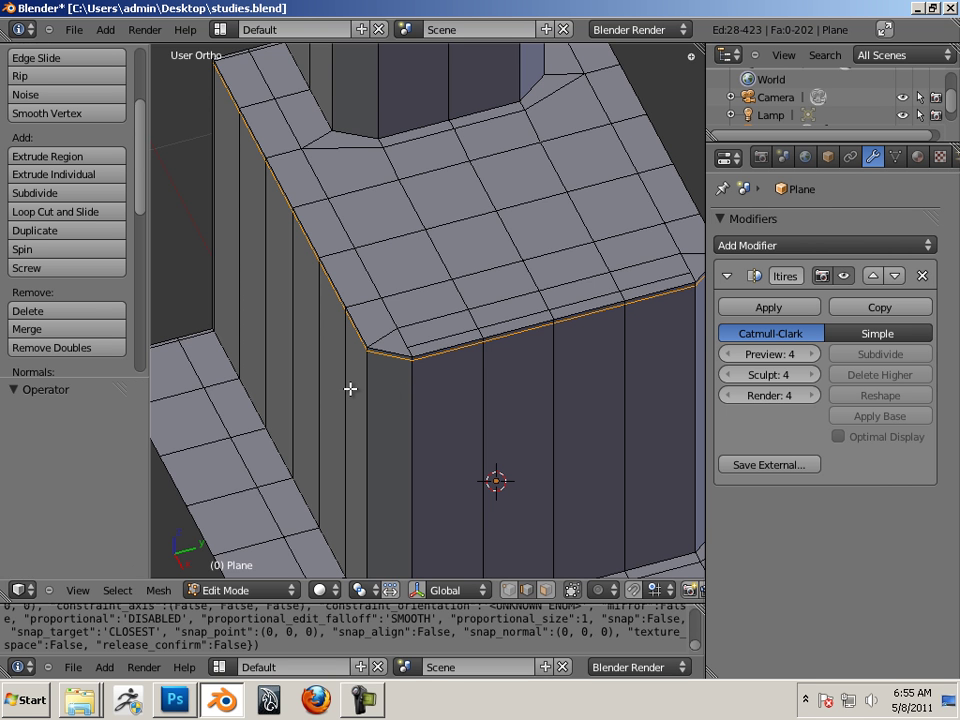
key("ctrl+r")
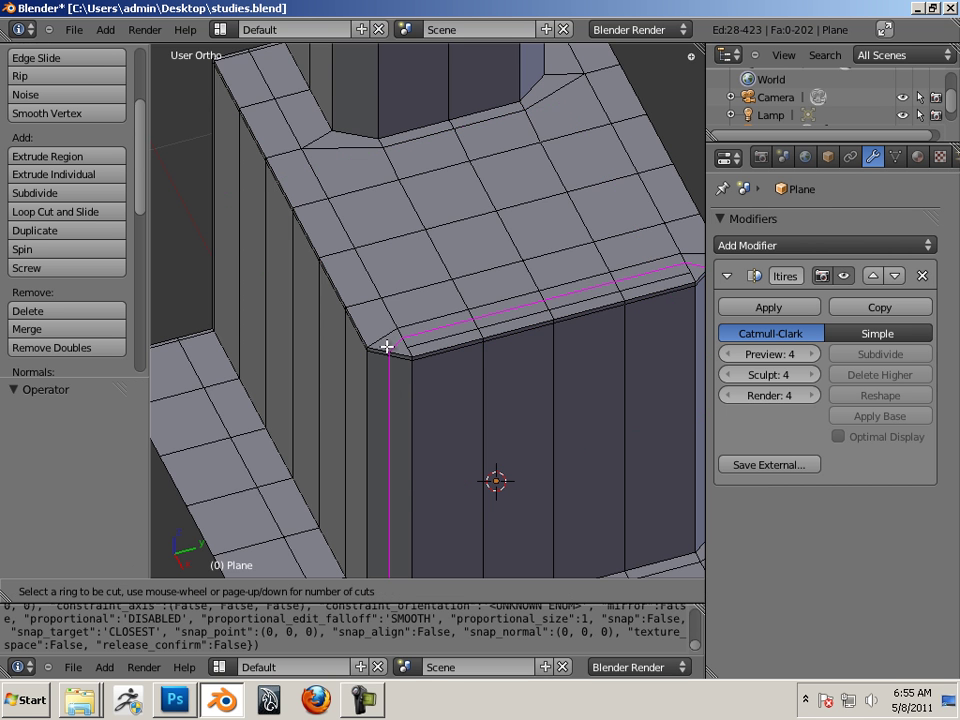
left_click(330, 388)
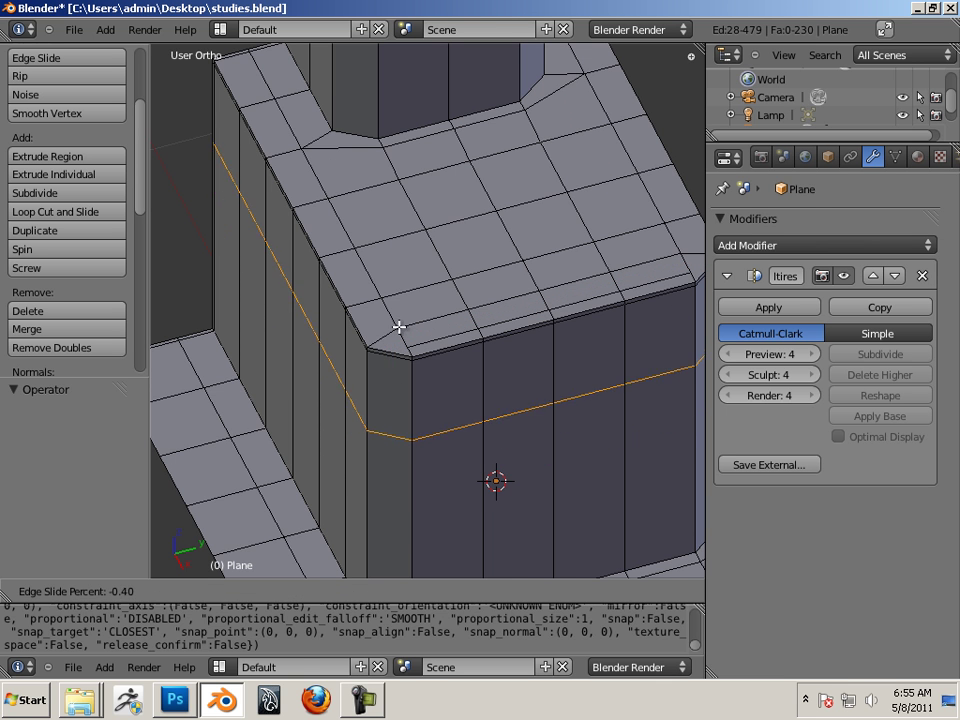
right_click(386, 348)
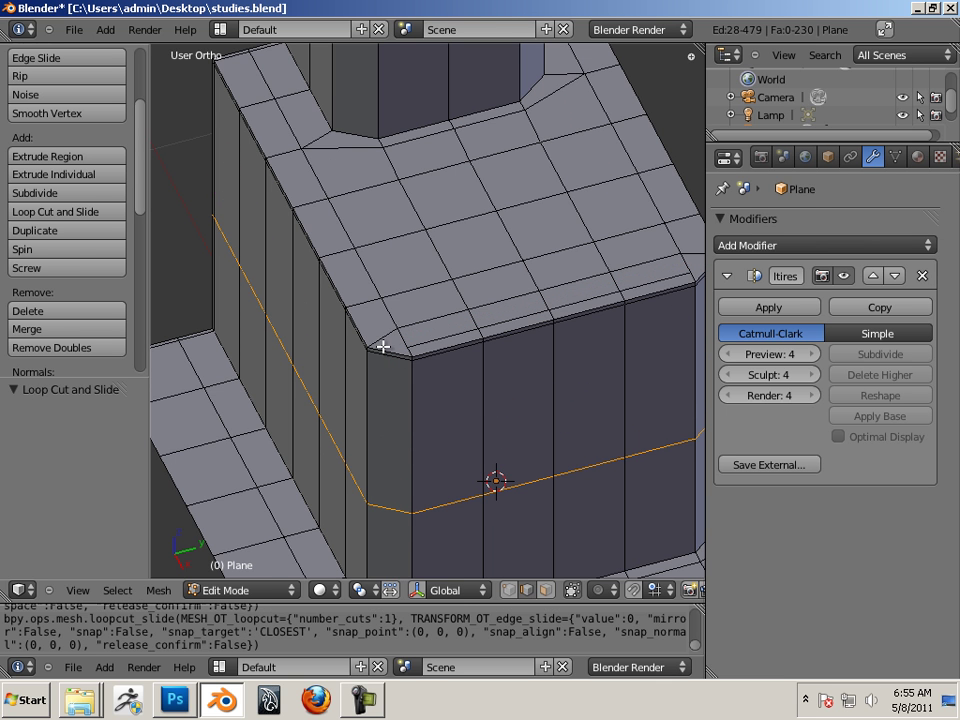
key("Tab")
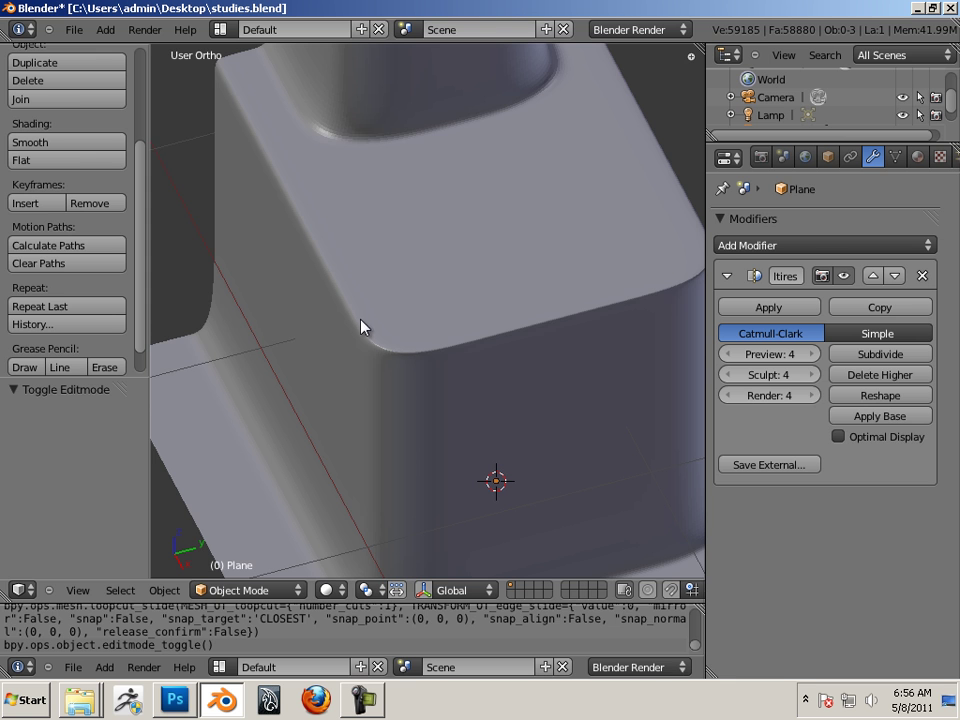
Add two loop cuts slid tight against the lower tier's vertical front and side corners.
key("Tab")
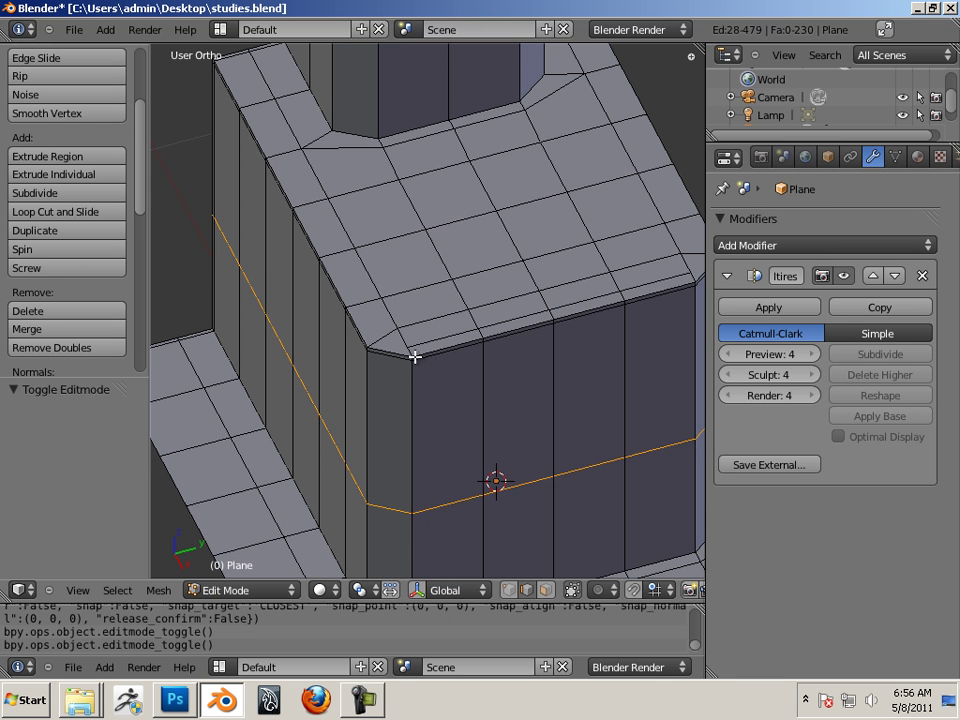
key("ctrl+r")
left_click(404, 357)
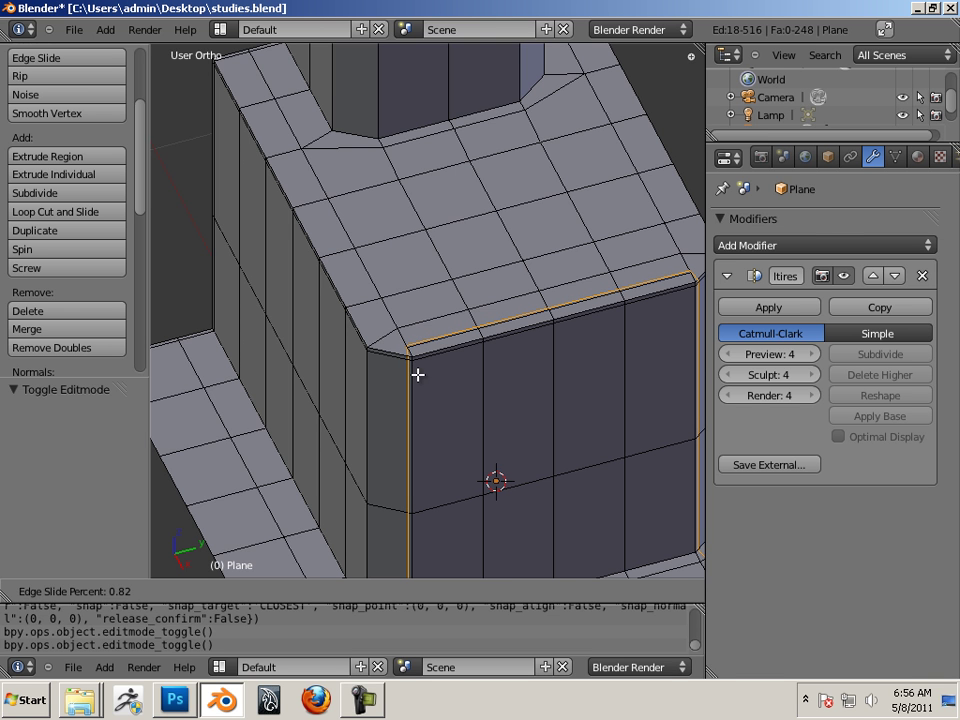
left_click(418, 374)
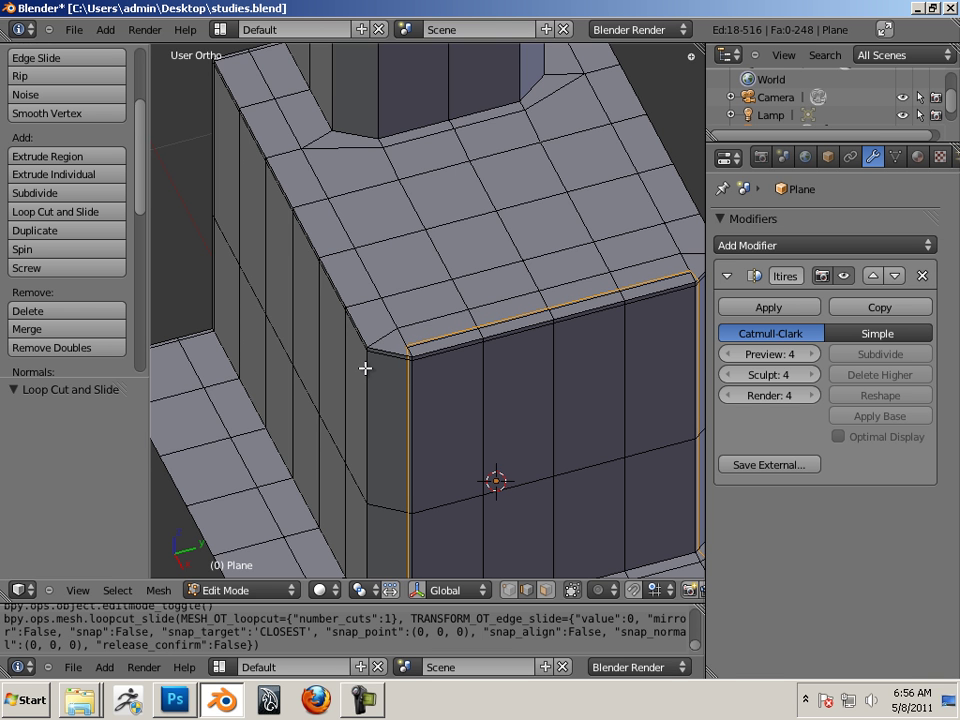
middle_click_drag(450, 396, 388, 311)
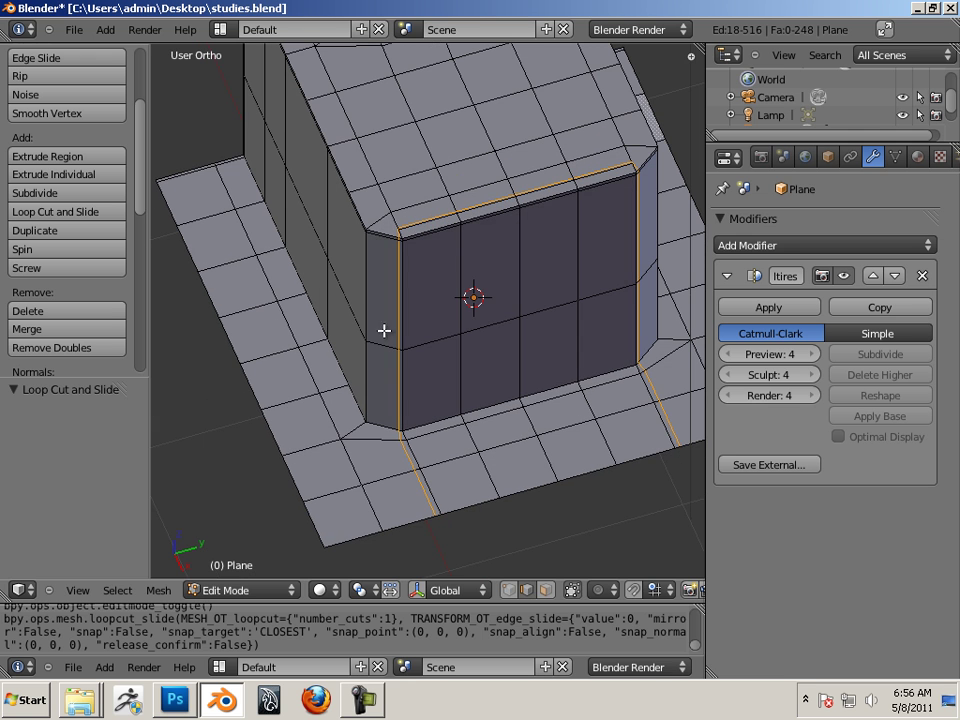
key("ctrl+r")
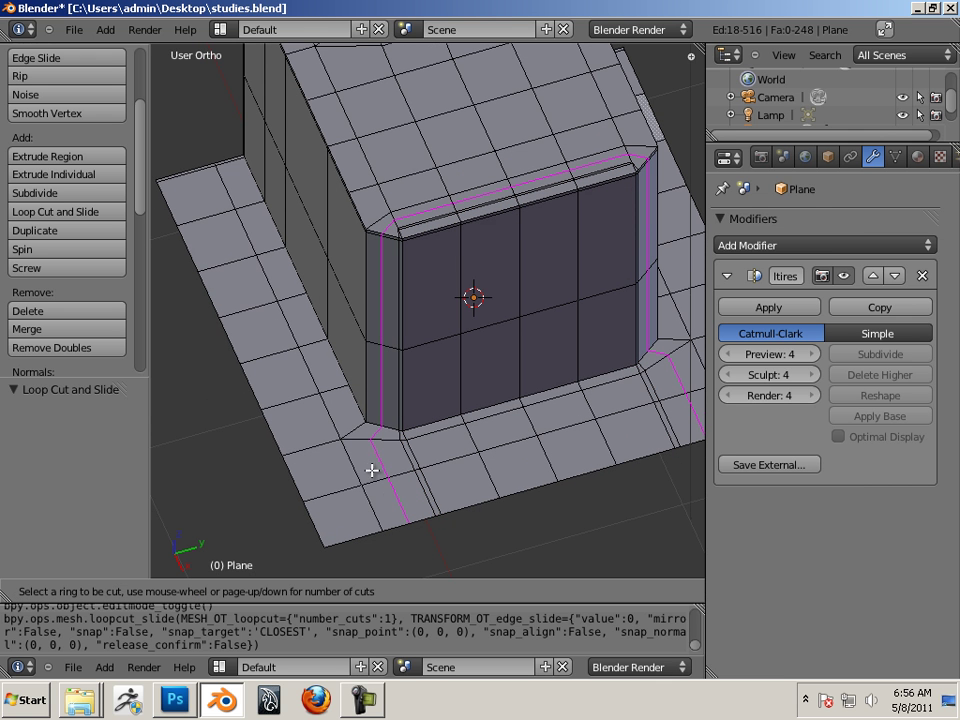
left_click(357, 215)
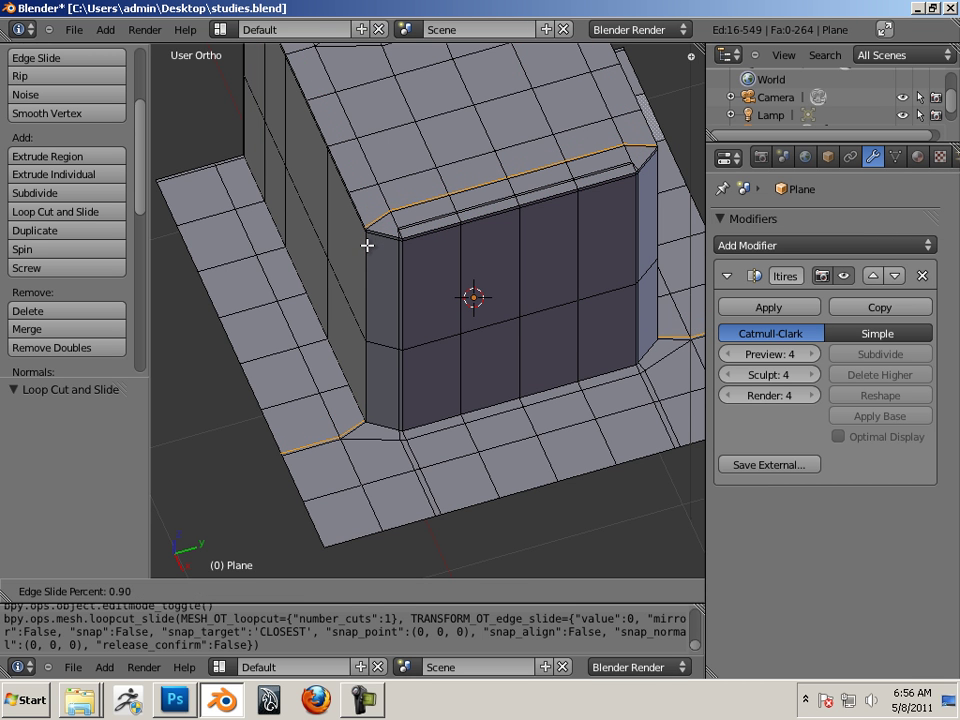
left_click(365, 248)
middle_click_drag(349, 261, 304, 358, "shift")
Return to Object Mode and zoom and orbit to inspect the sharpened lower-tier corners.
key("Tab")
scroll(433, 346, "up", 4)
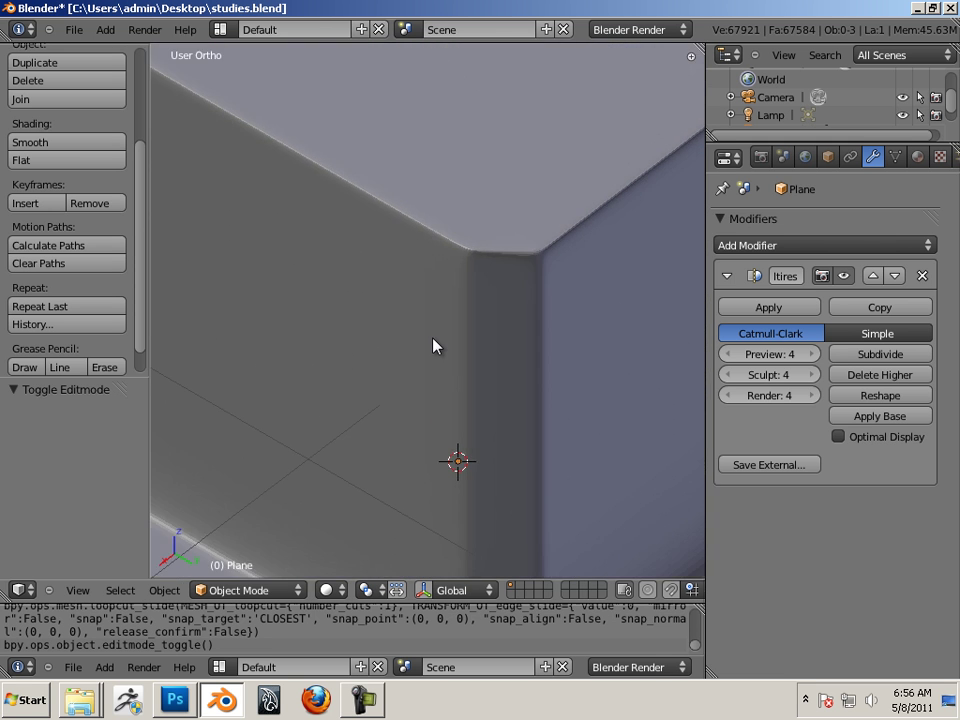
scroll(450, 272, "down", 4)
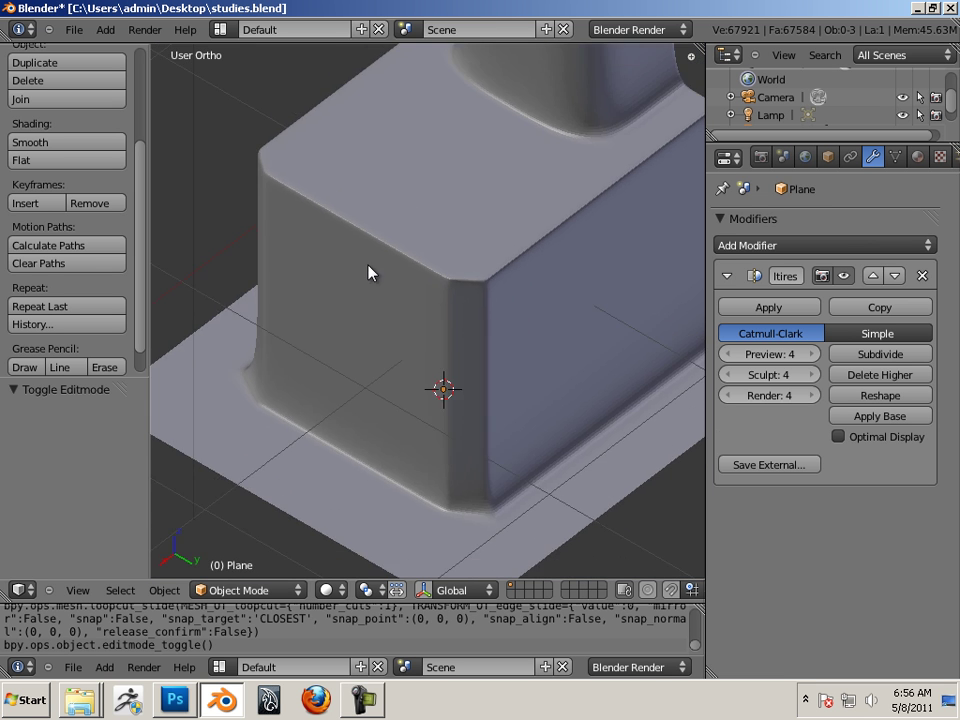
middle_click_drag(371, 272, 474, 290)
scroll(530, 278, "up", 4)
scroll(463, 380, "down", 3)
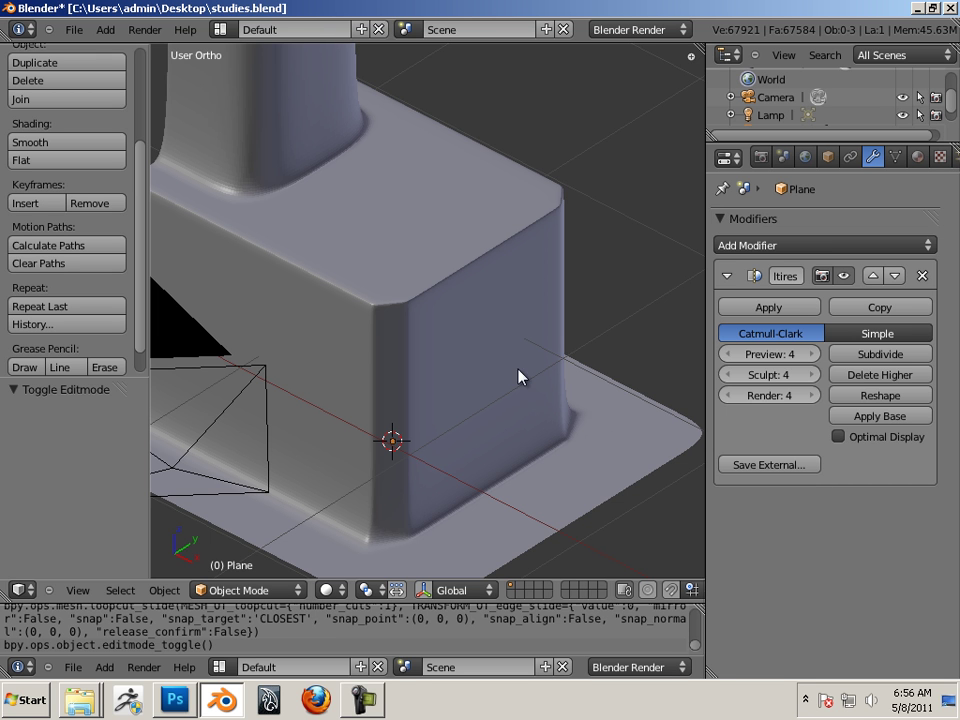
scroll(575, 394, "down", 3)
scroll(474, 420, "up", 5)
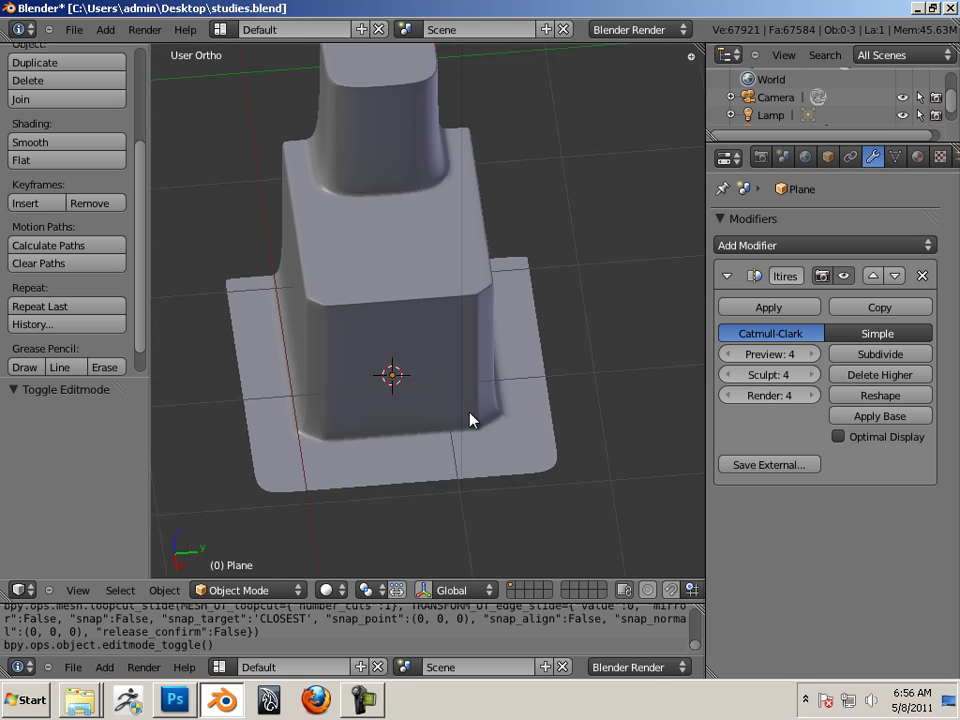